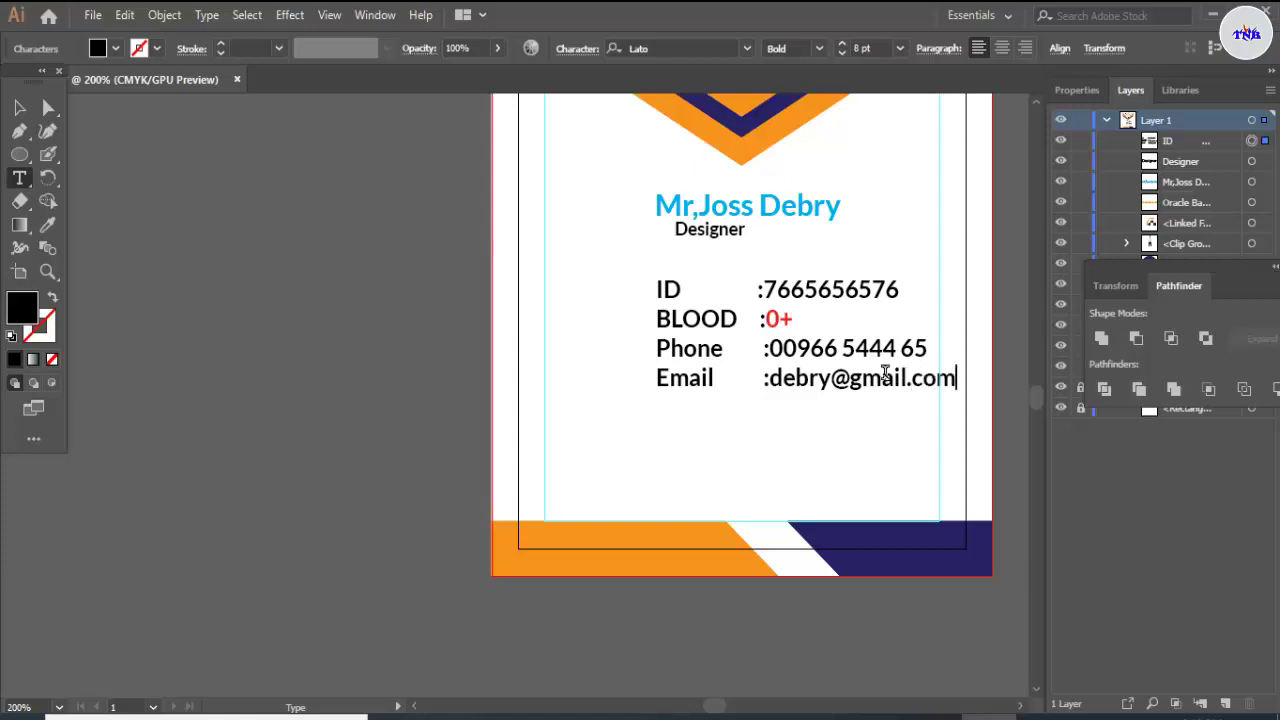
Set the ID details text to 7 pt
key("ctrl+a")
left_click(899, 48)
left_click(922, 117)
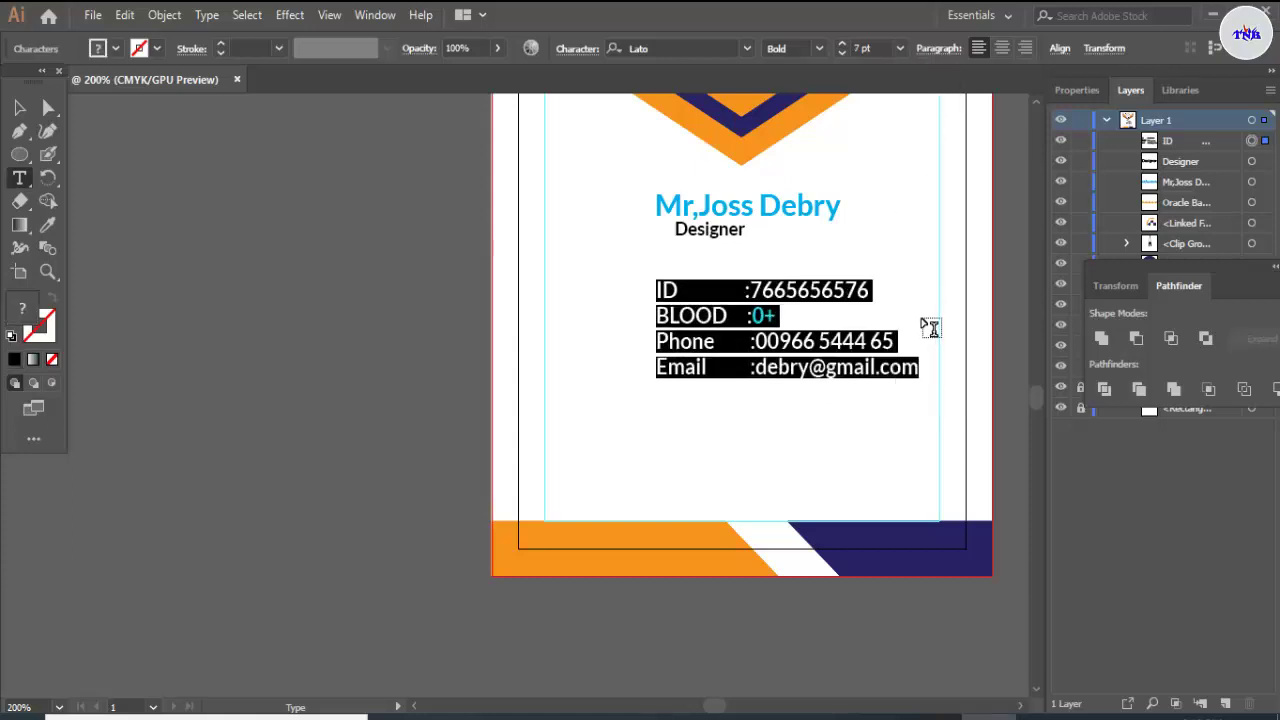
left_click(19, 107)
left_click(880, 392)
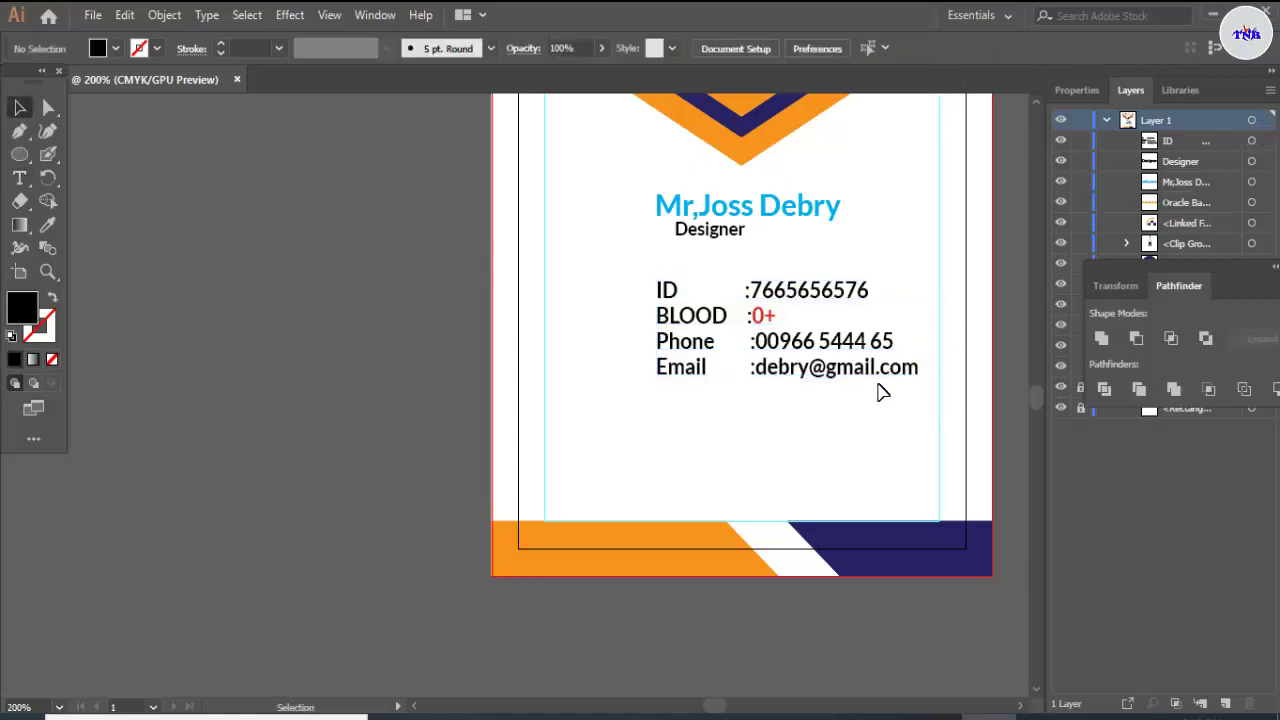
Add Join 22.04.2020 and Expire 22.06.2025 date lines at the card bottom
key("t")
left_click(634, 494)
type("Join      :22.04.2020")
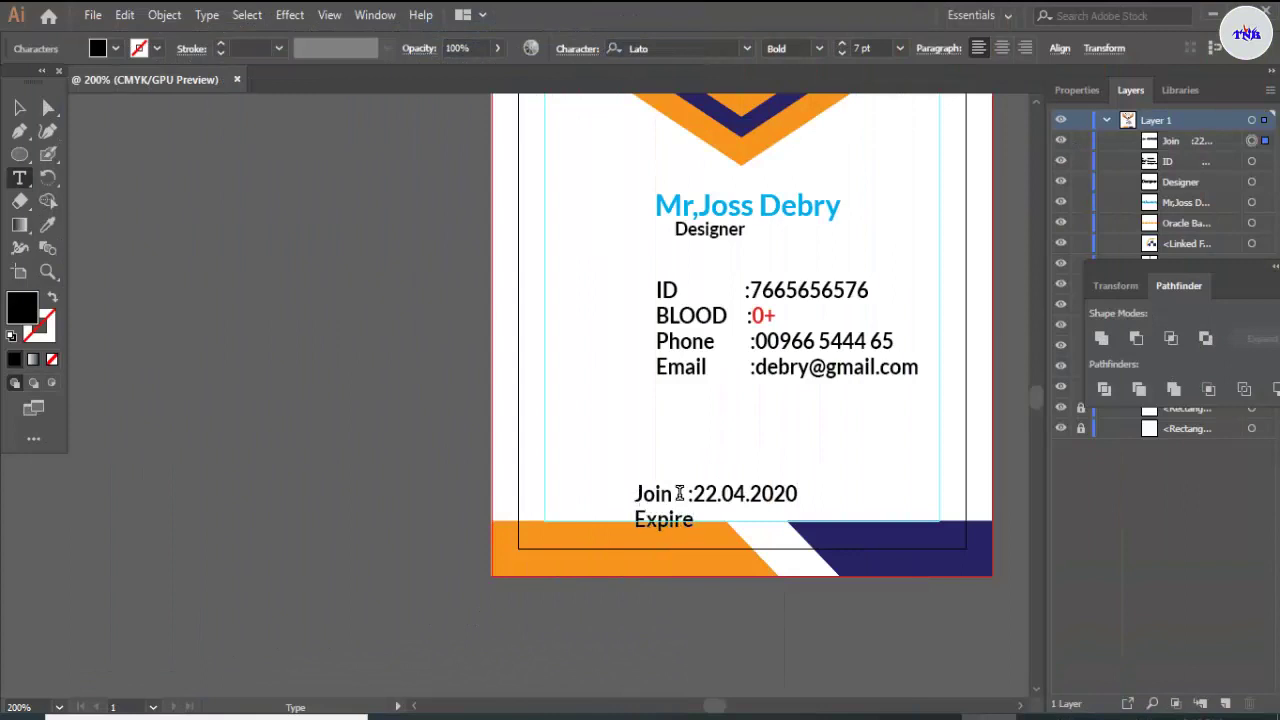
key("Down")
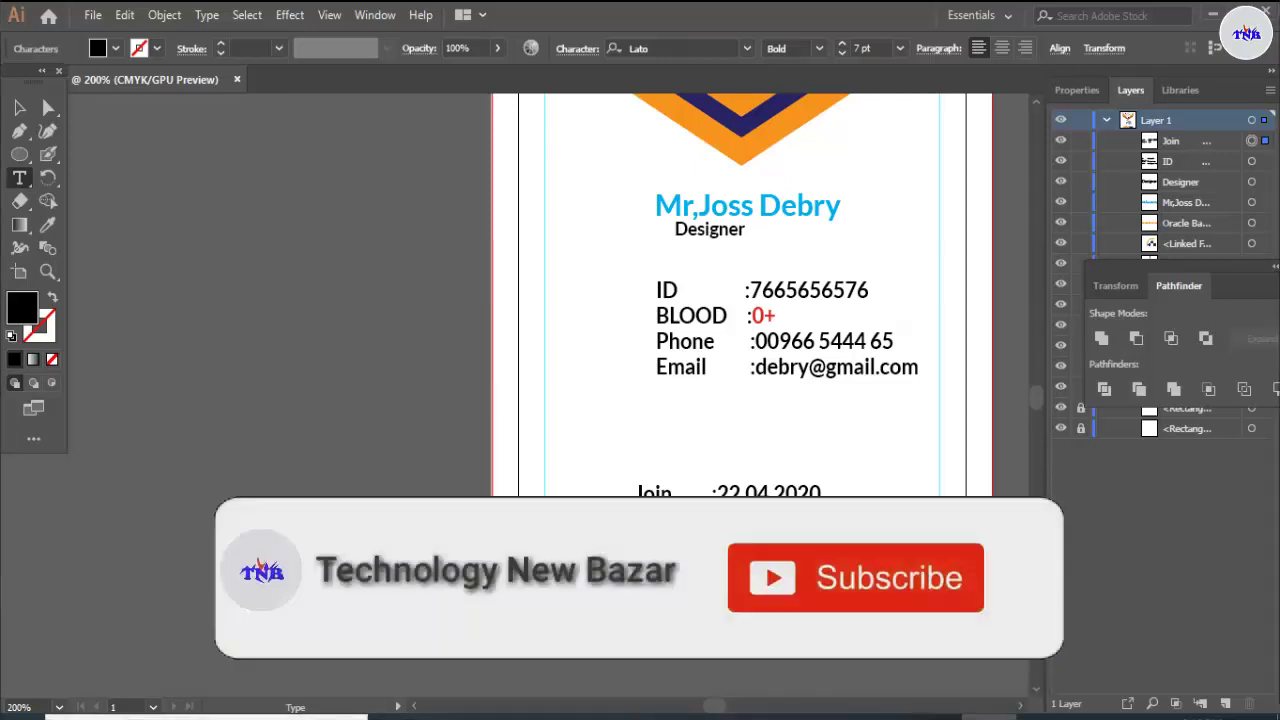
key("ctrl+a")
key("ctrl+plus")
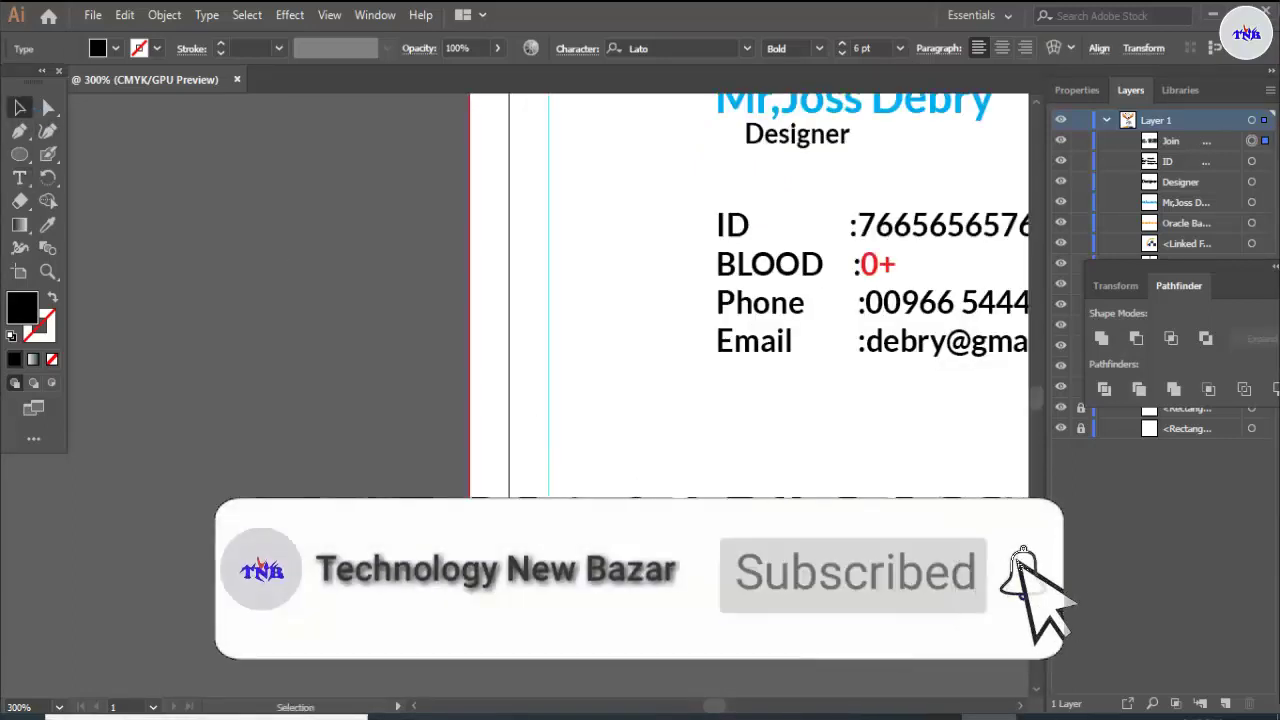
key("Escape")
Place the code.jpg barcode from Downloads beside the dates at the bottom right
left_click(658, 405)
key("ctrl+minus")
key("ctrl+minus")
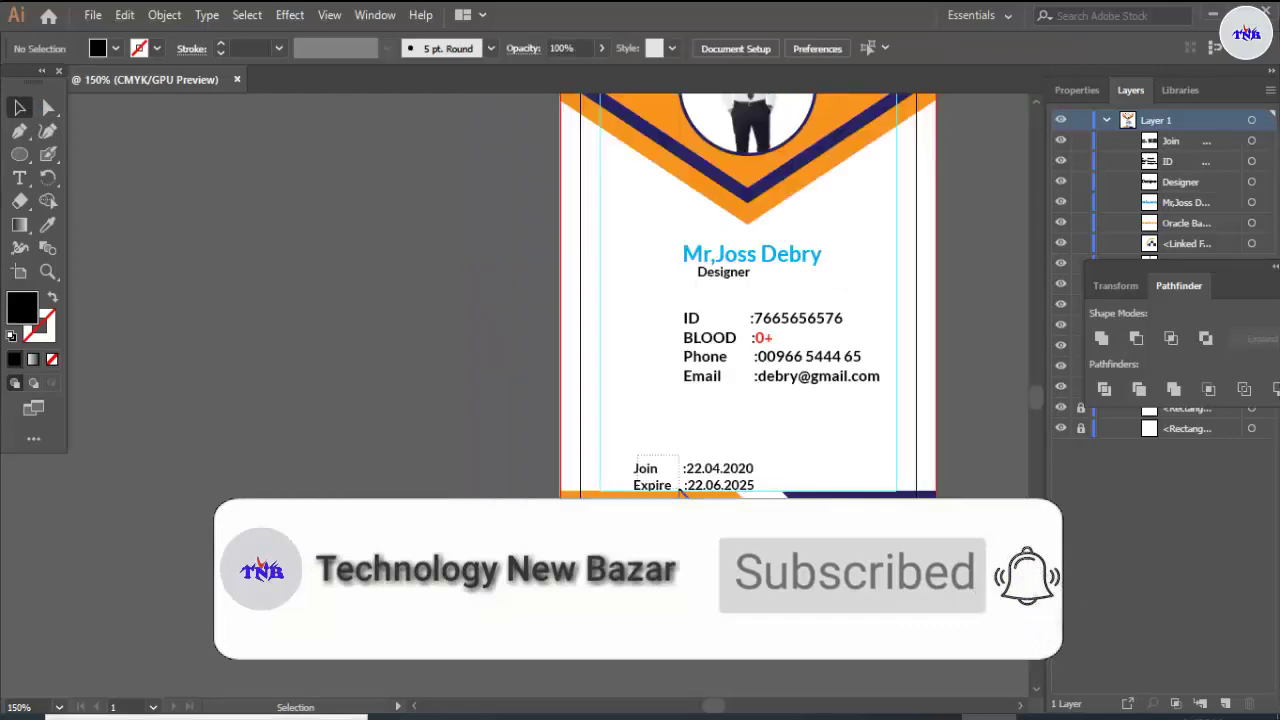
left_click_drag(640, 415, 720, 495)
left_click(705, 530)
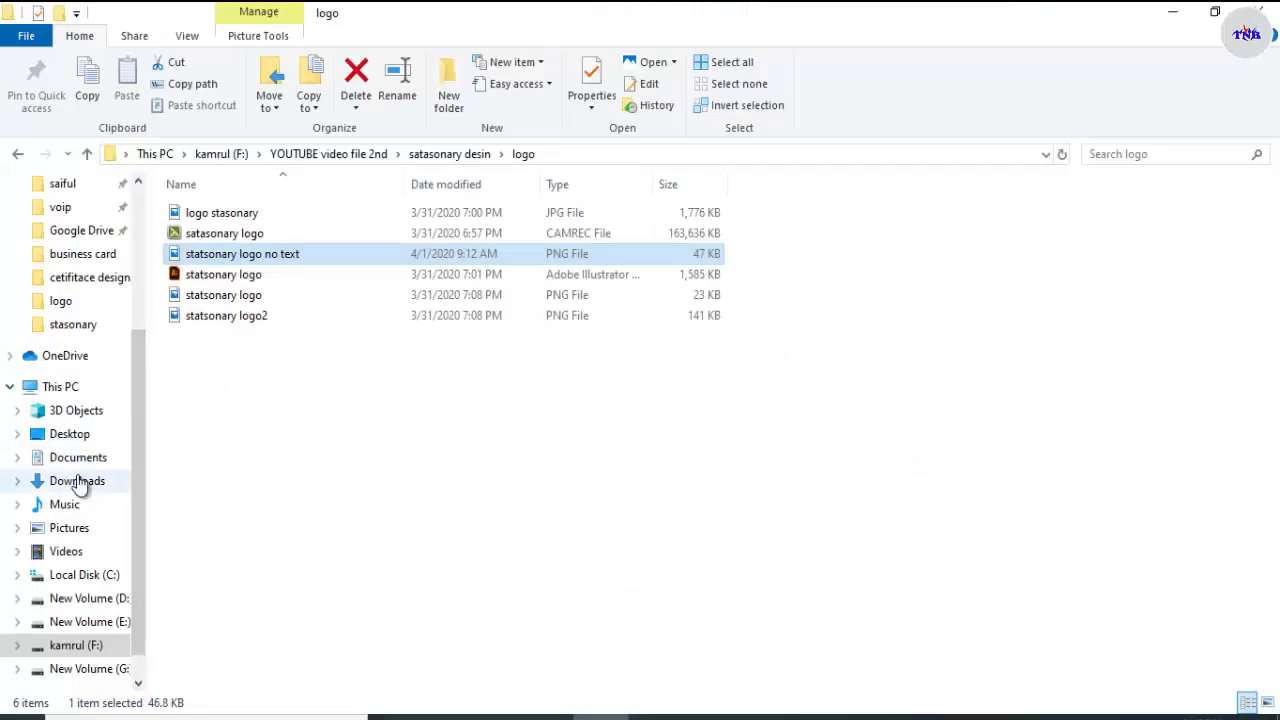
left_click(77, 481)
mouse_move(242, 243)
left_mouse_down()
mouse_move(640, 318)
mouse_move(710, 430)
mouse_move(817, 448)
left_mouse_up()
Deselect the barcode and zoom in and out to review the finished ID card
left_click(918, 444)
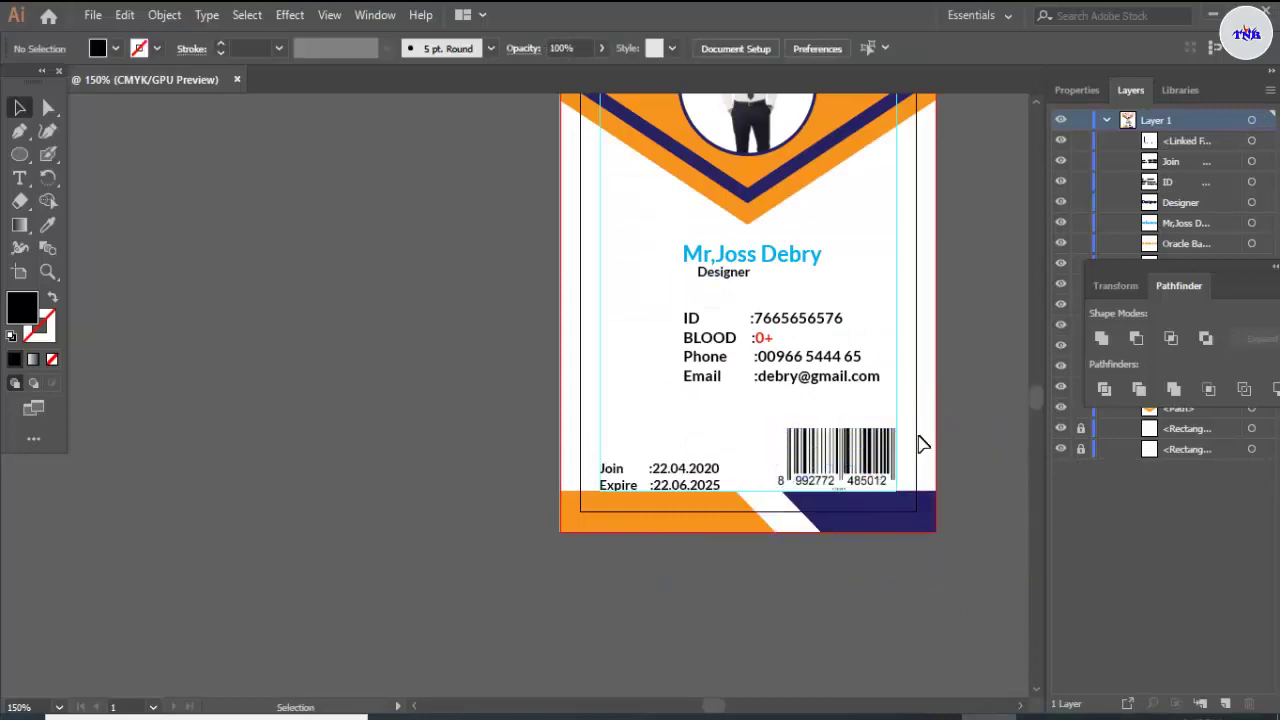
scroll(849, 423, "up", 3)
scroll(847, 430, "down", 2, "alt")
scroll(847, 430, "up", 3)
scroll(846, 429, "down", 2)
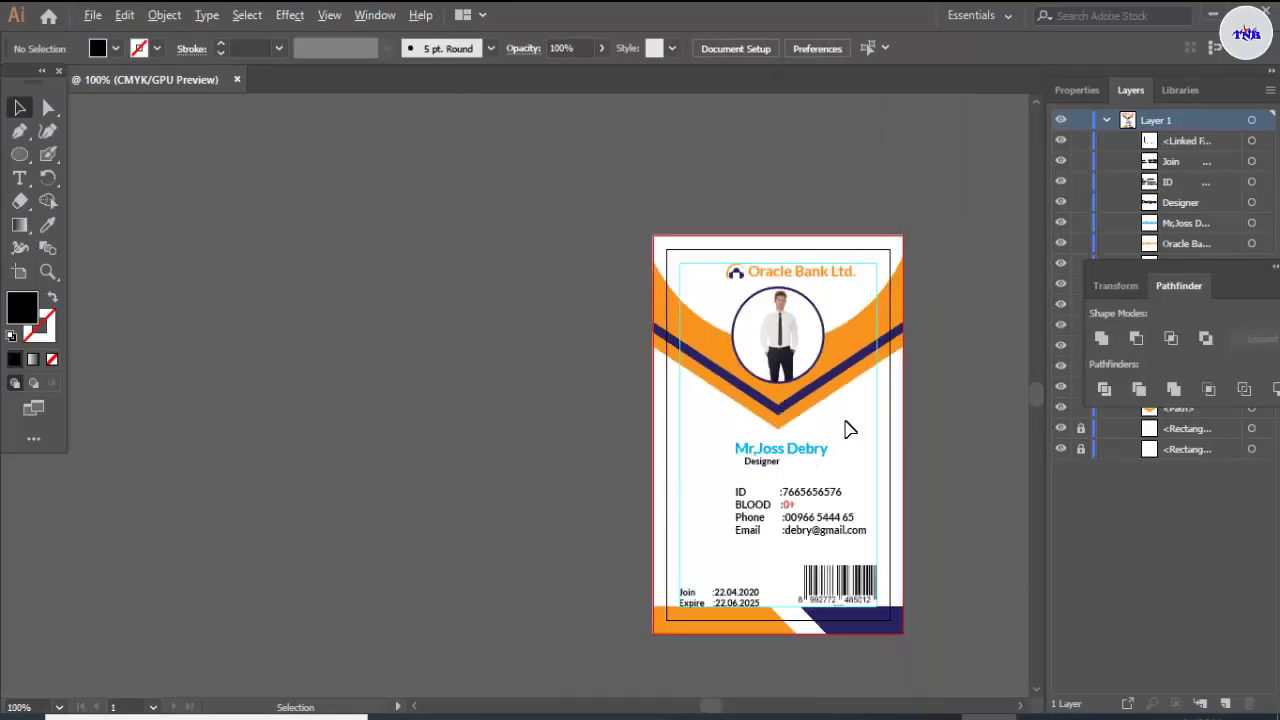
scroll(900, 447, "up", 2)
scroll(897, 436, "down", 2)
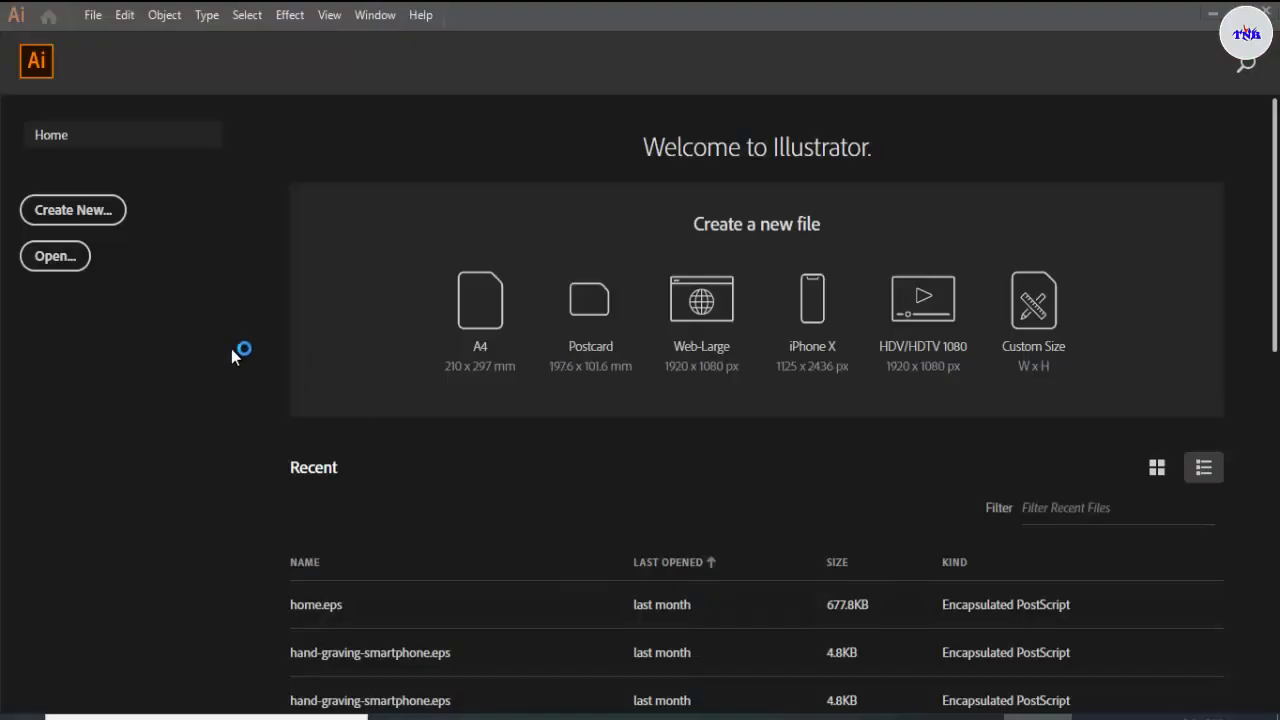
Set up a 2.13 × 3.39 in portrait card document with 0.125 in bleed on all sides
left_click(104, 225)
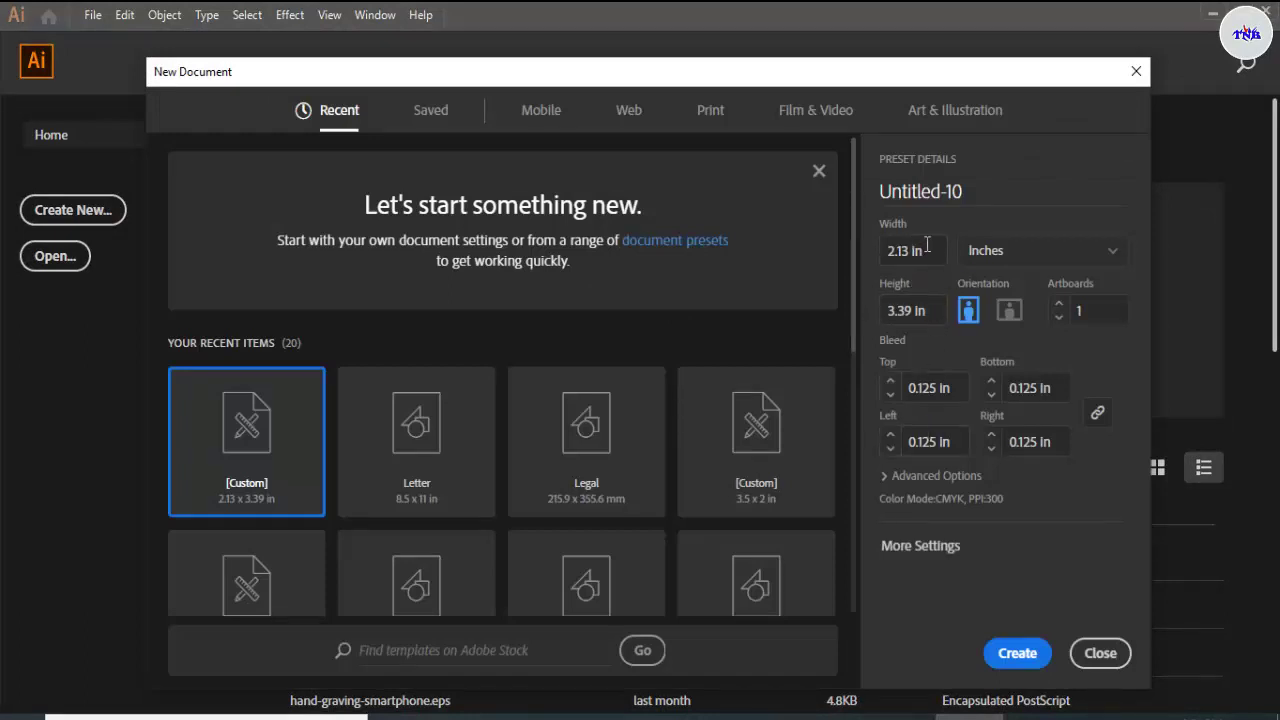
left_click(1005, 656)
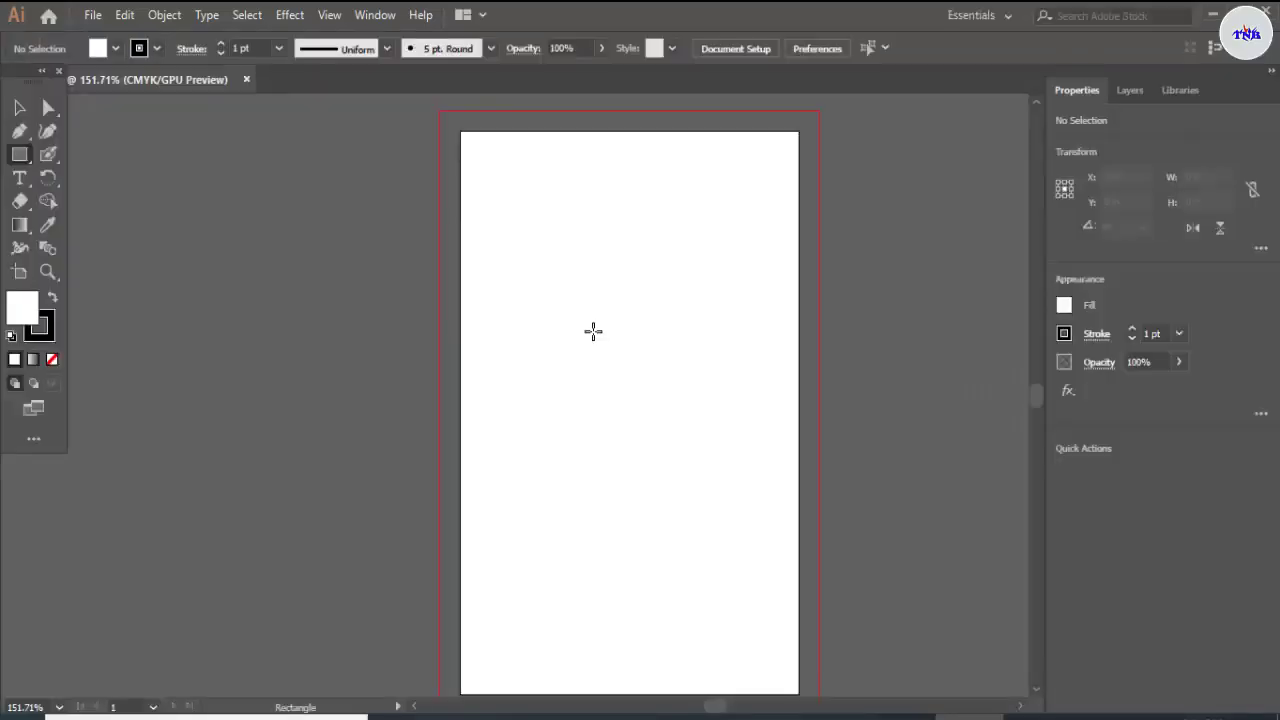
Draw a 2.13 × 3.39 in rectangle on the blank card
left_click(22, 107)
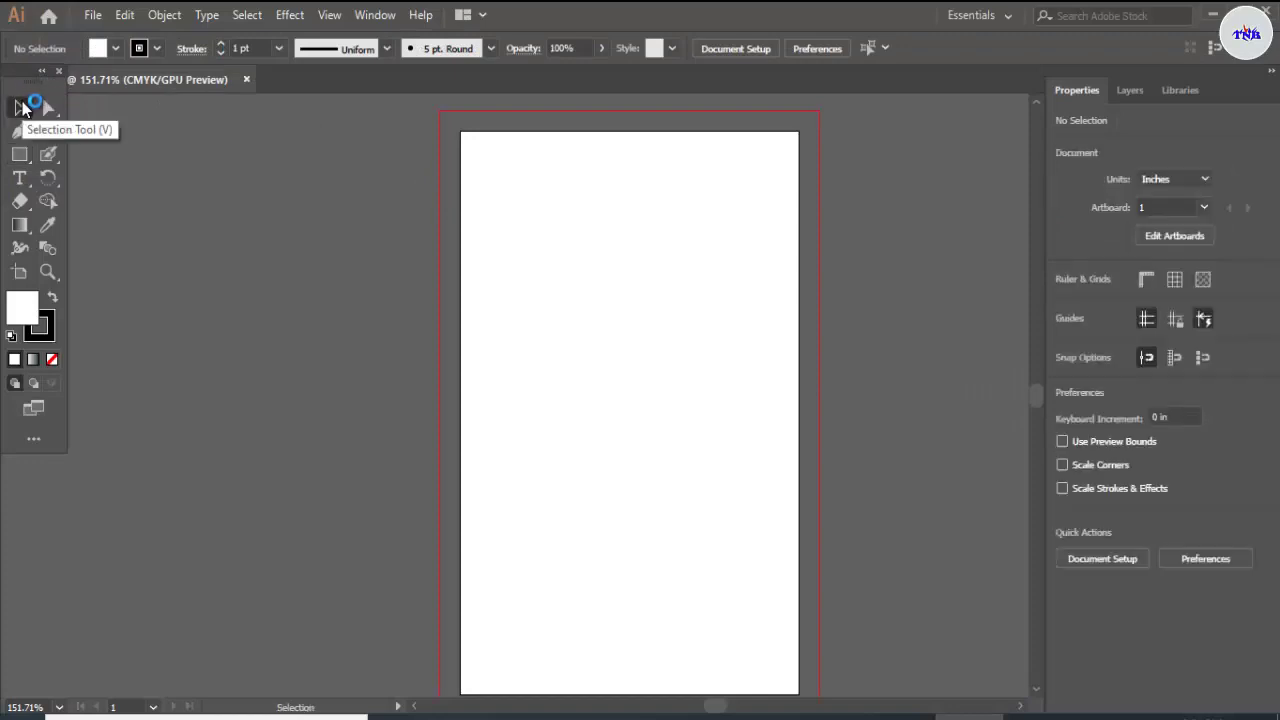
left_click(17, 157)
left_click(560, 301)
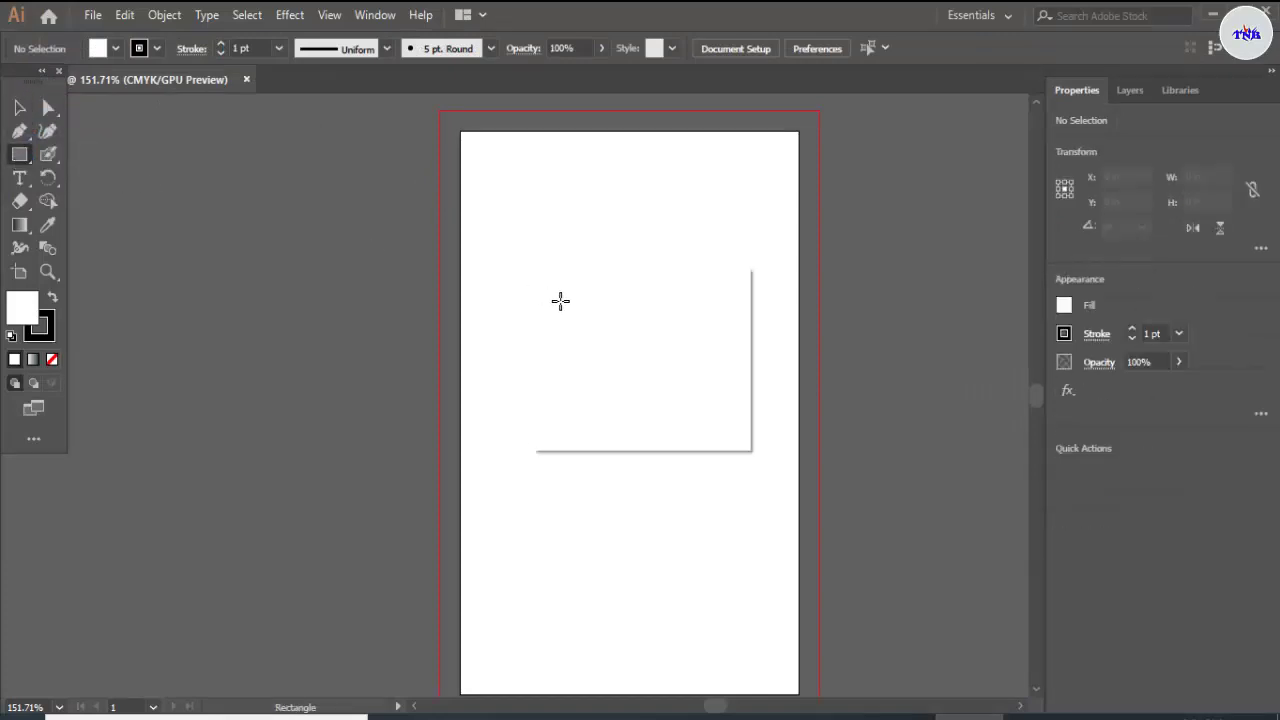
left_click(618, 406)
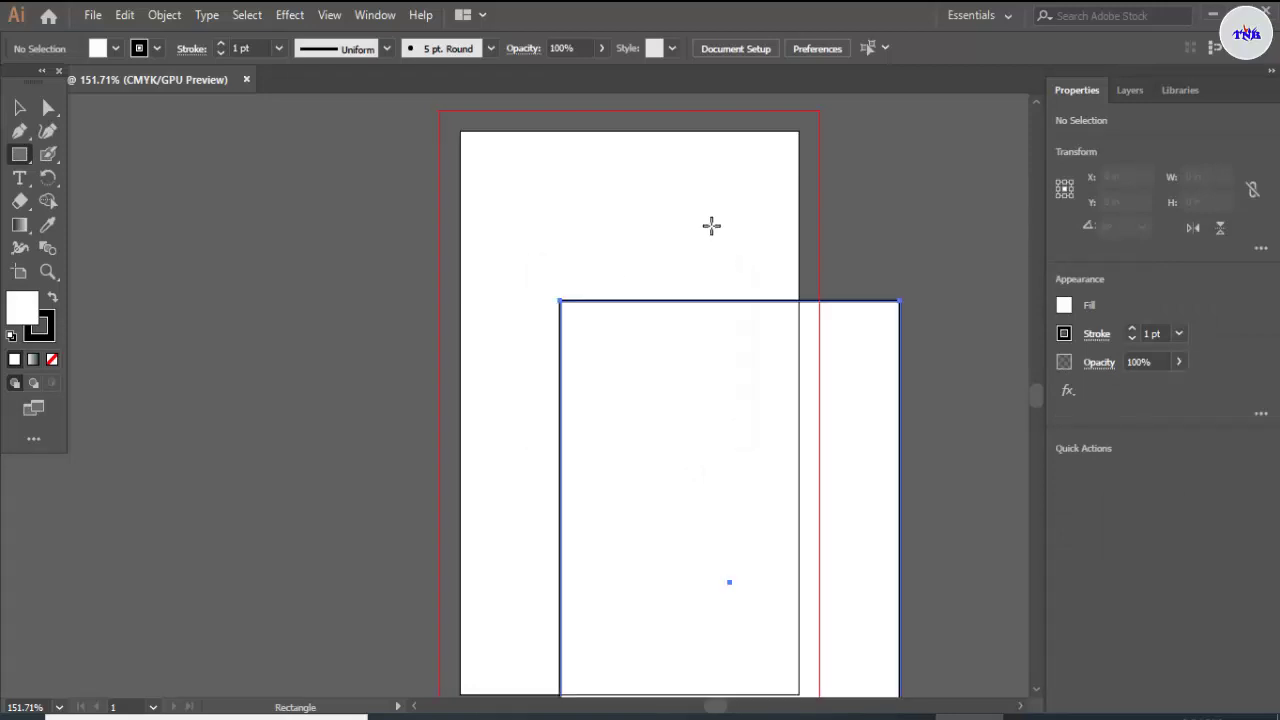
Remove the rectangle's stroke and align it to the artboard horizontally and at the top
left_click(157, 49)
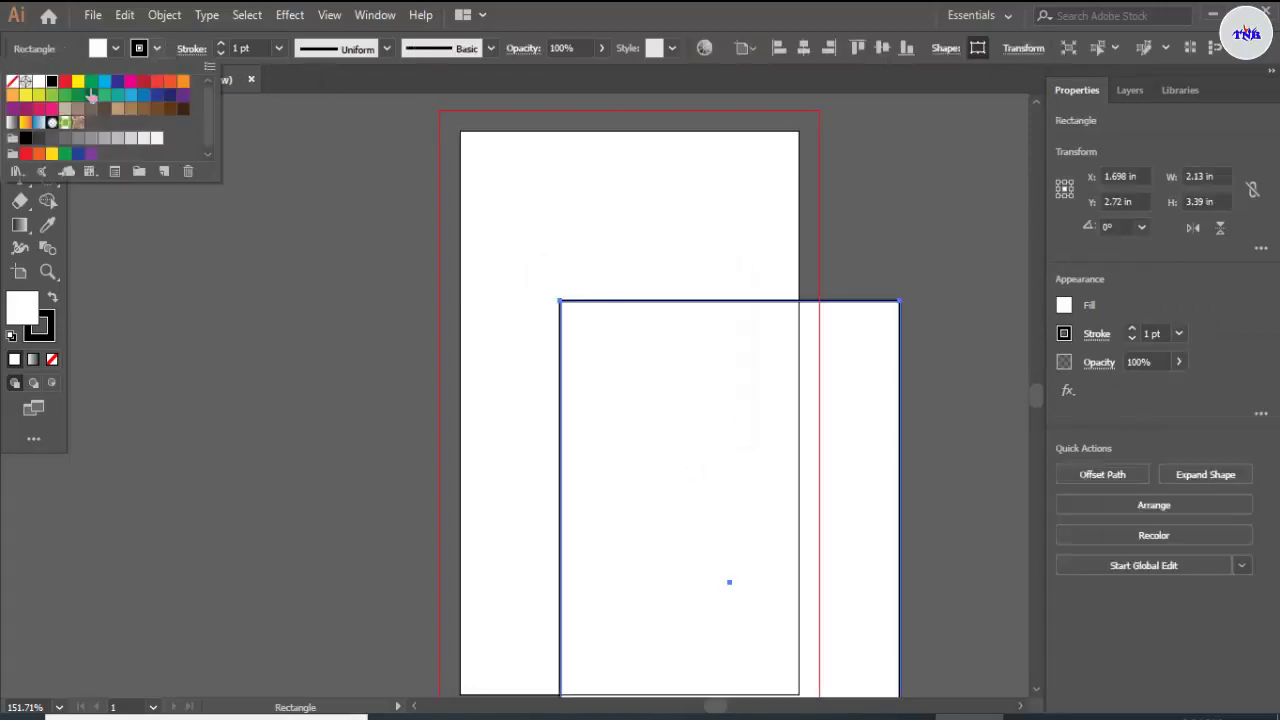
left_click(13, 81)
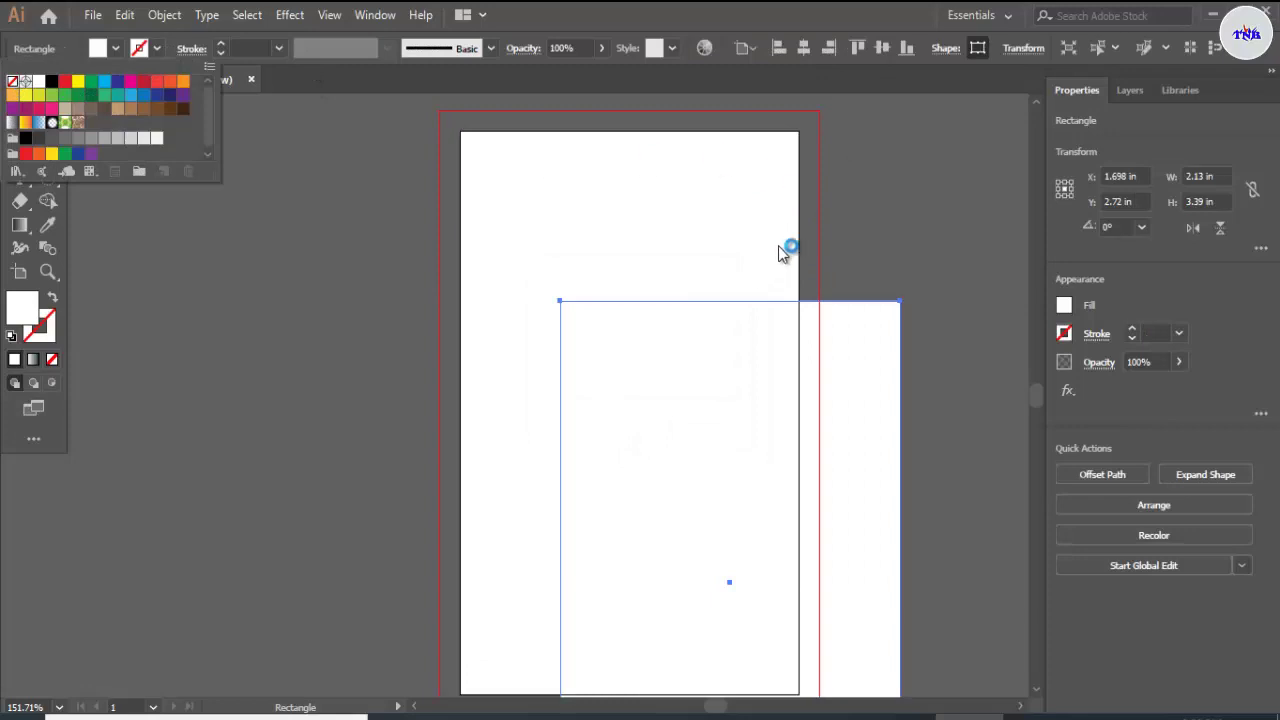
left_click(806, 52)
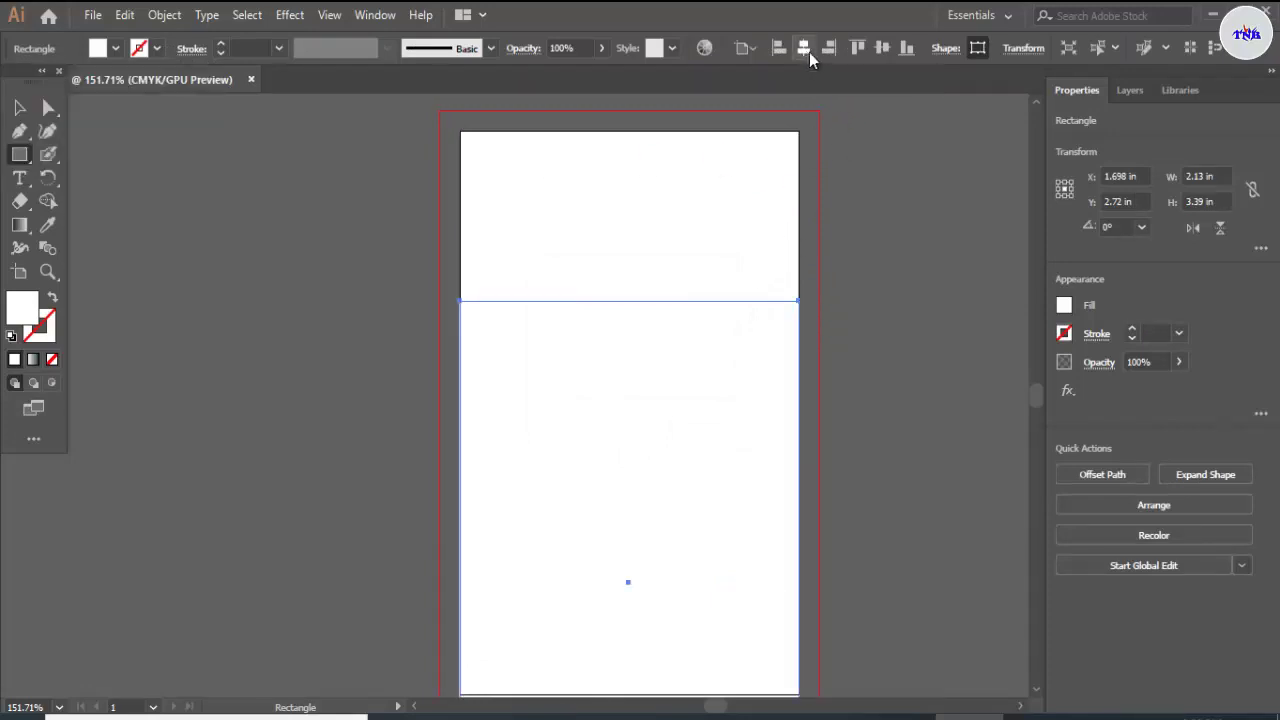
left_click(860, 50)
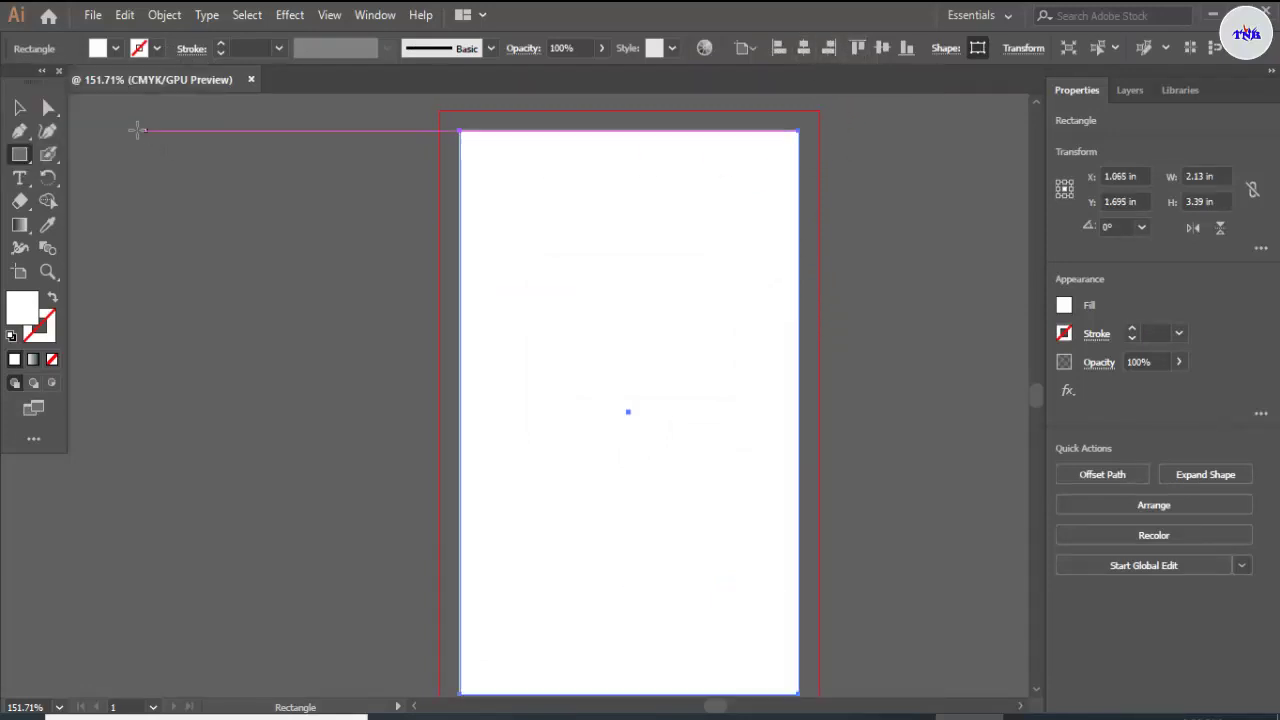
left_click(19, 107)
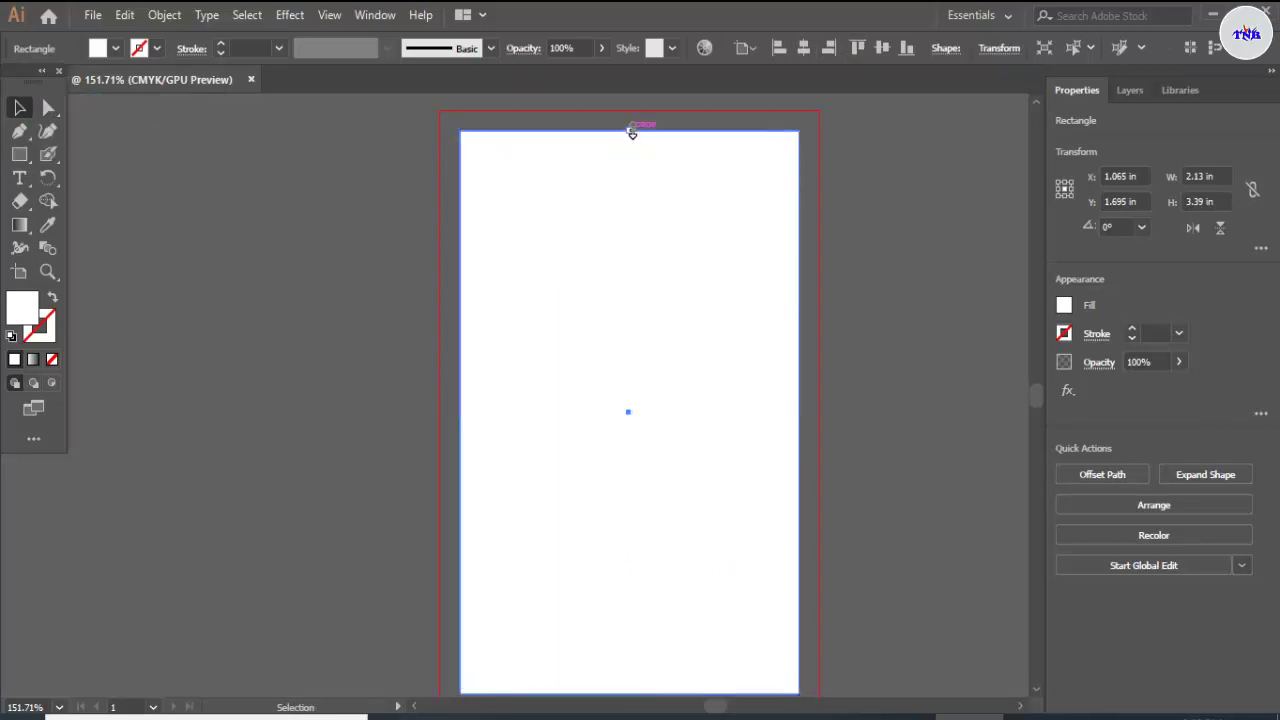
left_click(164, 15)
mouse_move(320, 453)
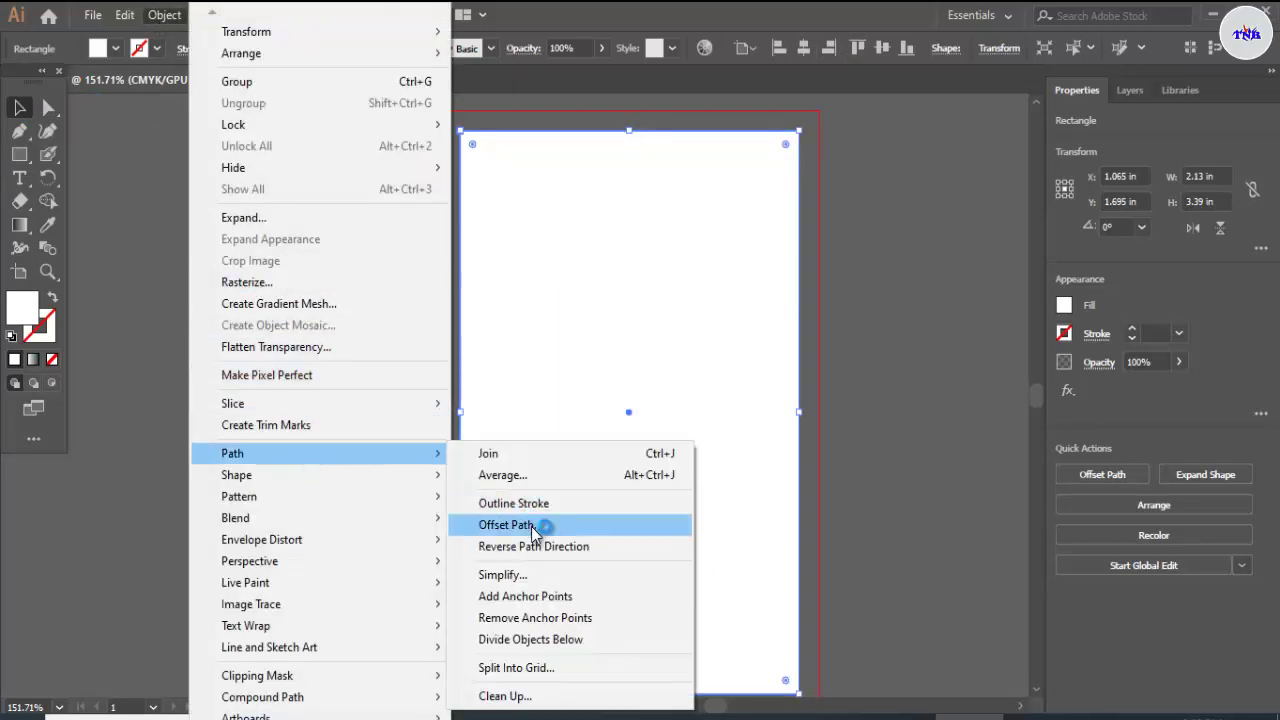
Offset the rectangle by -0.125 in and convert the inset copy into safe-area guides
left_click(532, 525)
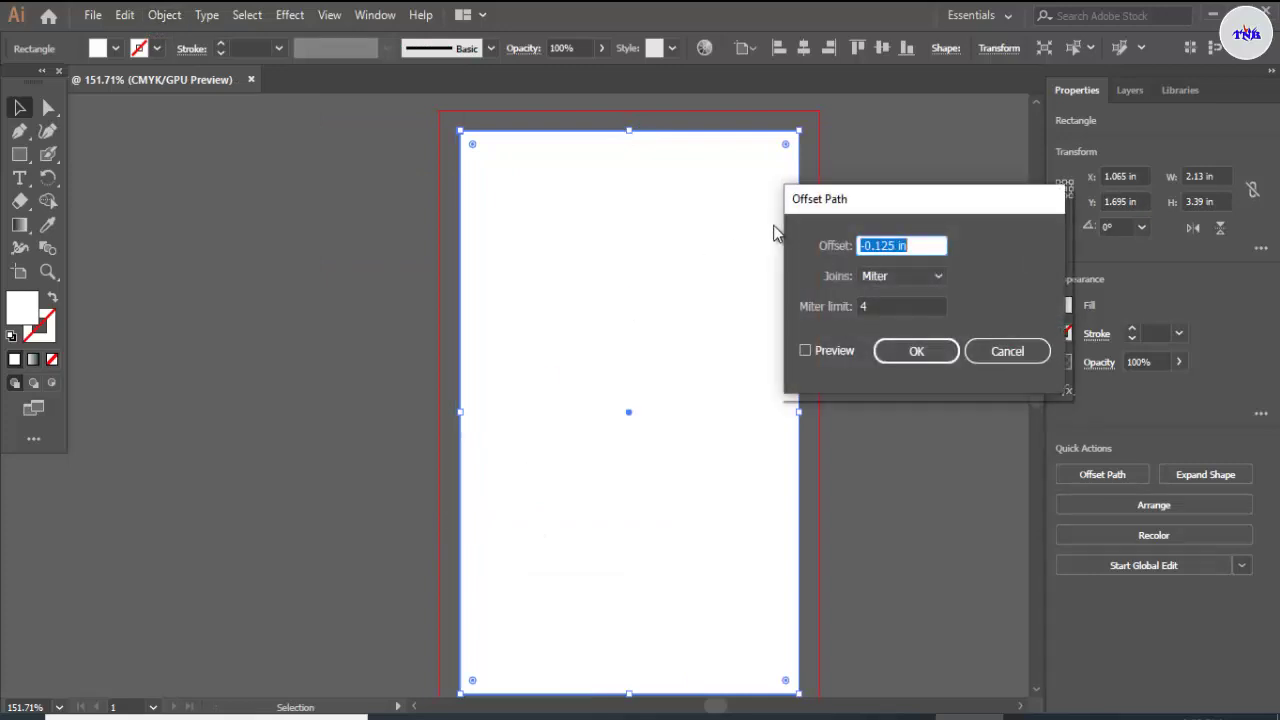
left_click(808, 351)
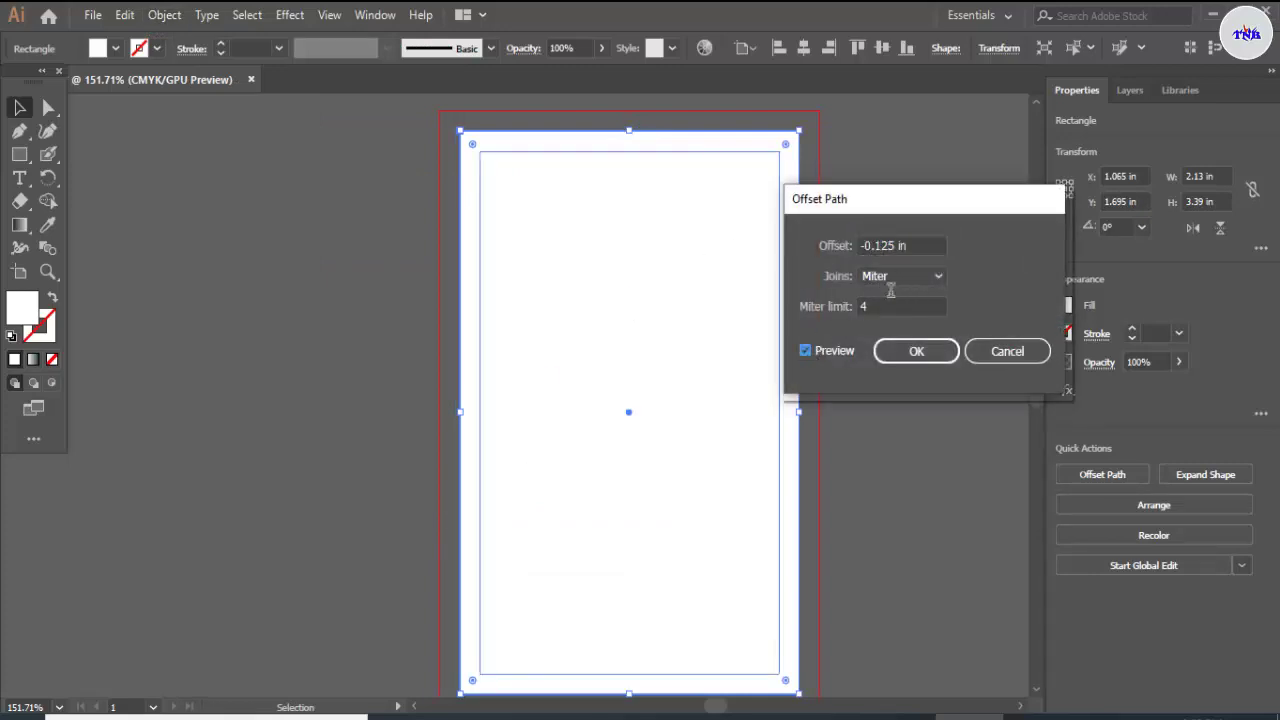
left_click(912, 350)
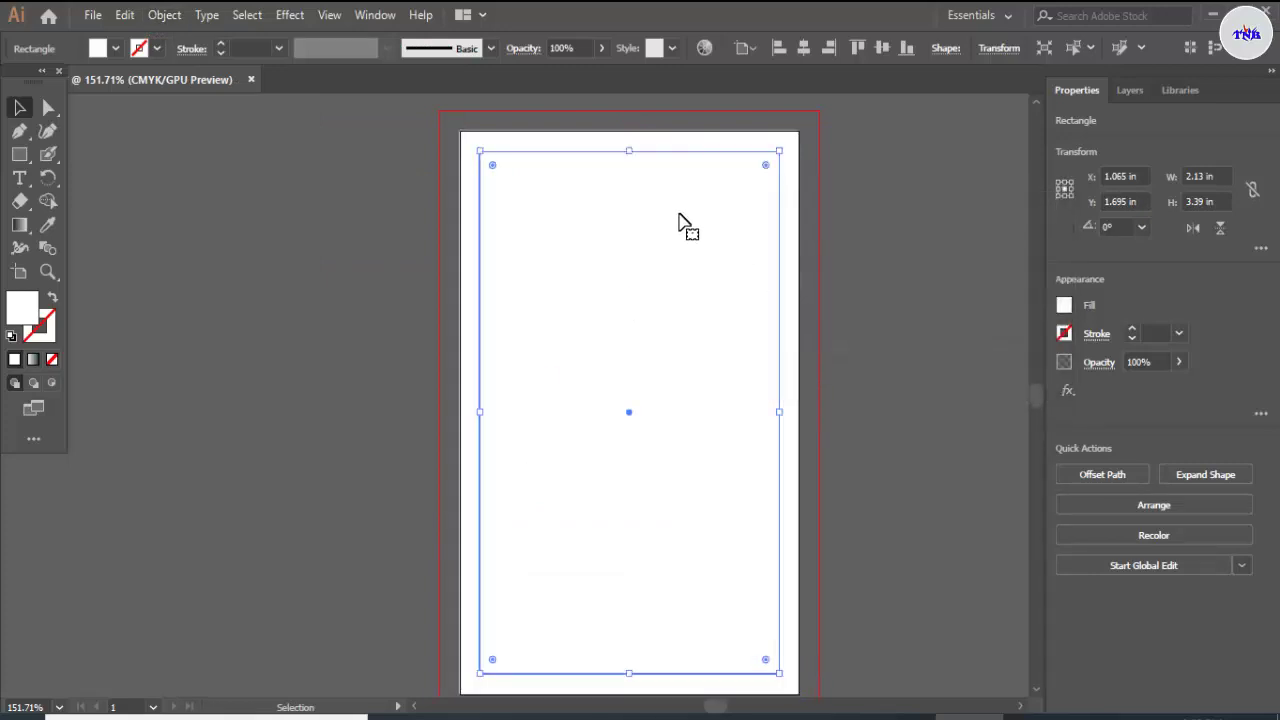
right_click(631, 158)
left_click(757, 414)
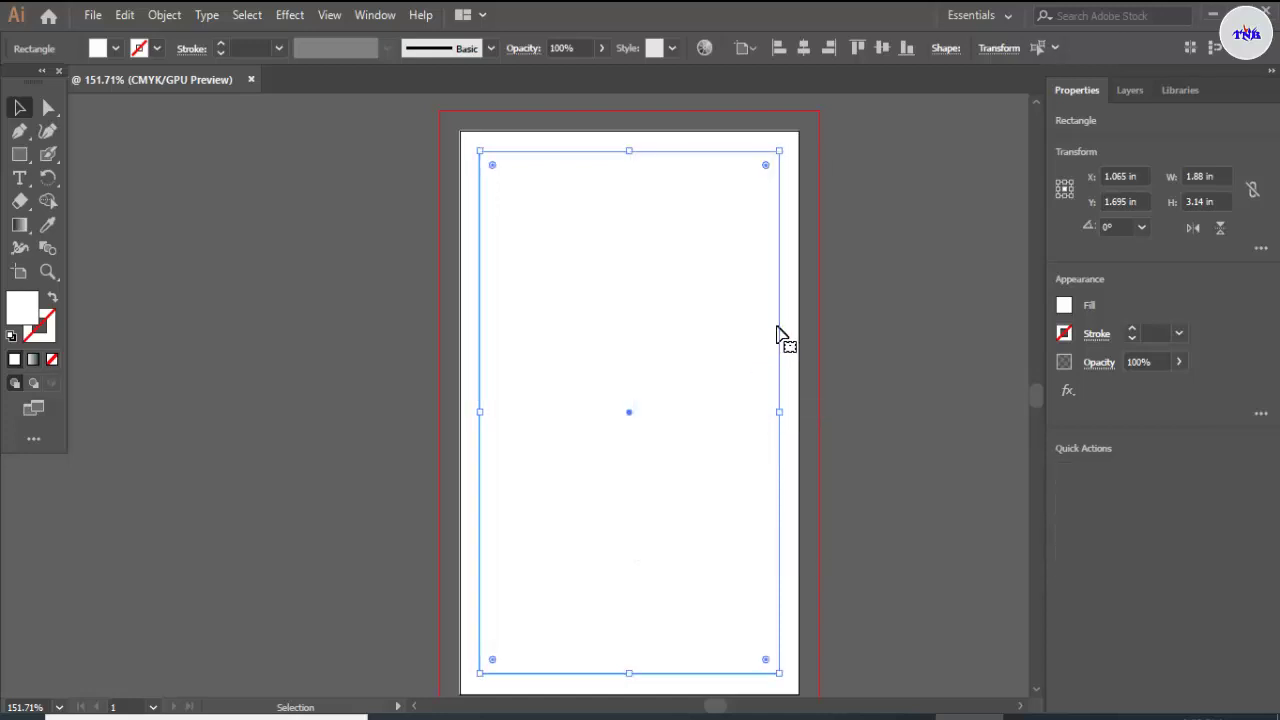
left_click(865, 228)
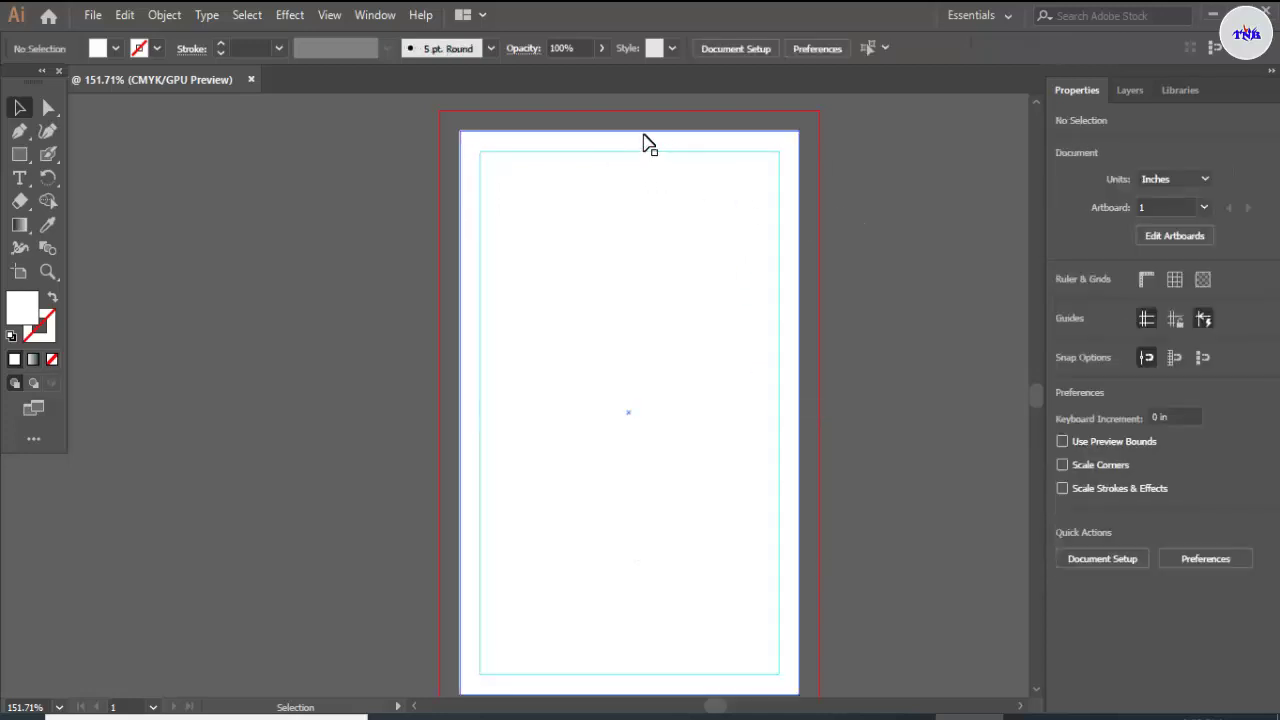
left_click(645, 132)
Stretch the white rectangle's corners into the bleed, making it 2.38 × 3.64 in
left_click_drag(460, 131, 440, 113)
scroll(760, 520, "down", 2)
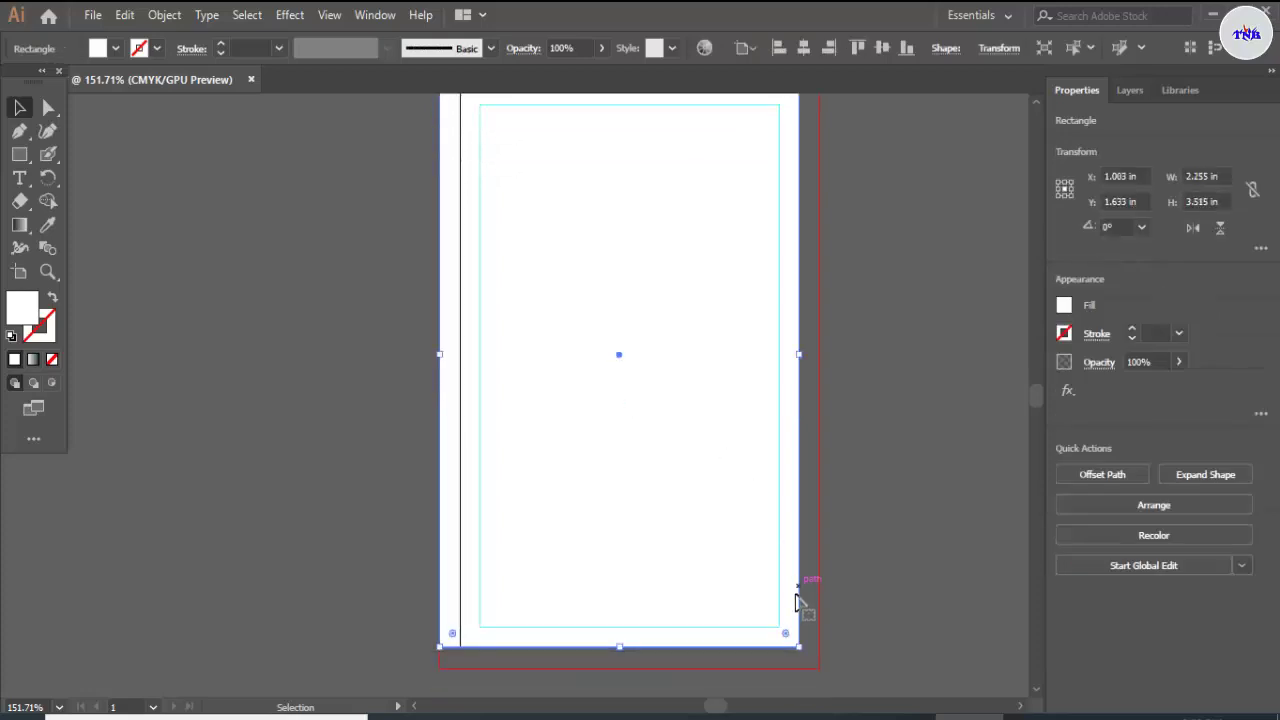
left_click_drag(798, 645, 819, 667)
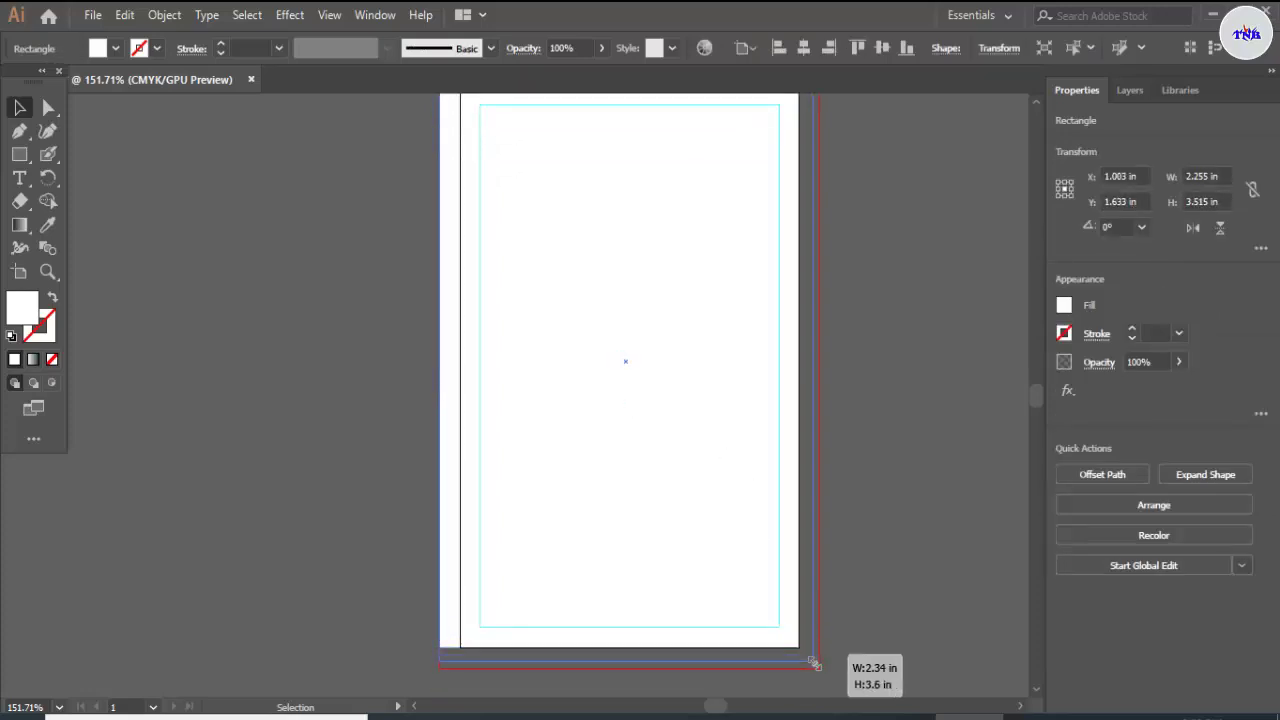
scroll(924, 492, "up", 1)
scroll(915, 487, "up", 1)
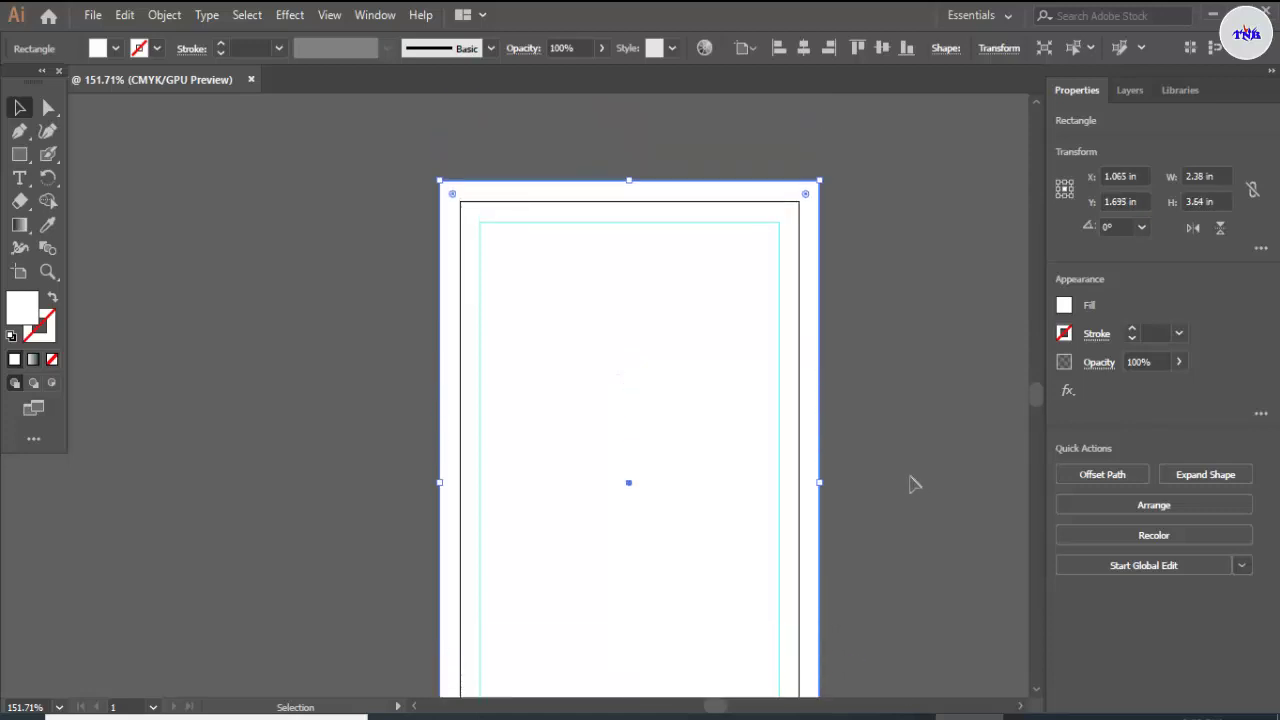
Lock both card rectangles in place with Object > Lock > Selection
left_click_drag(386, 205, 594, 411)
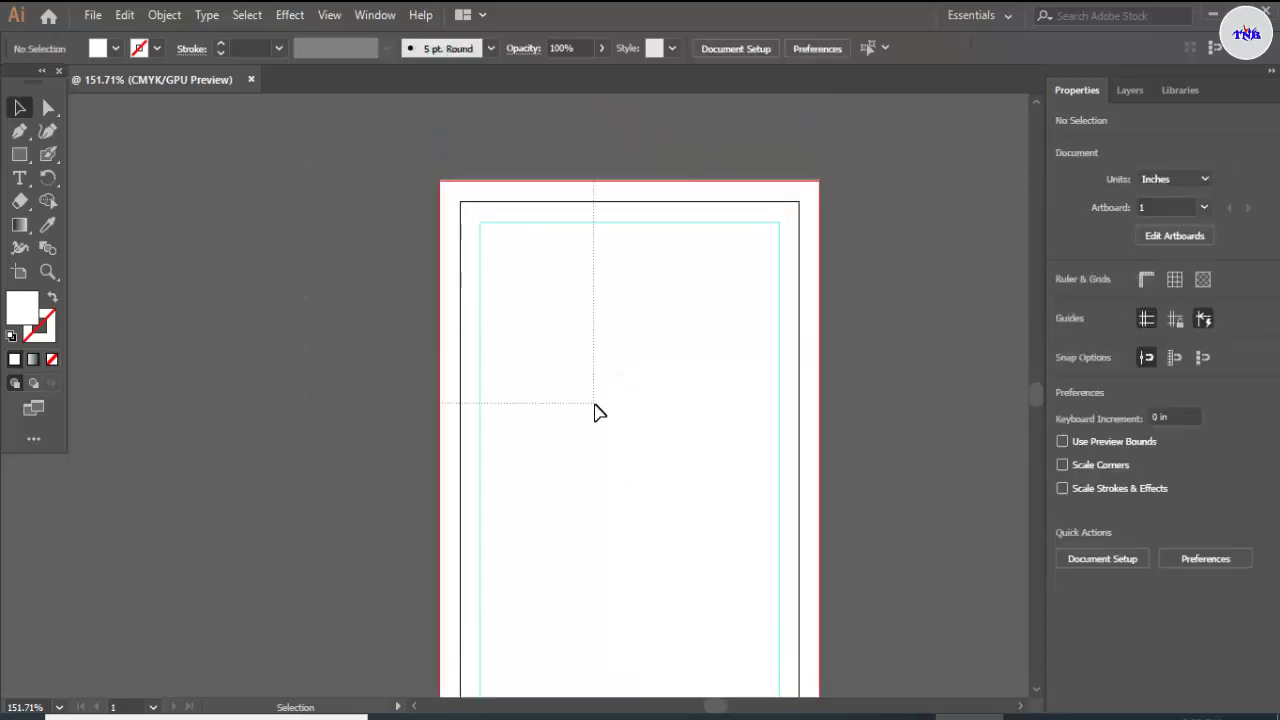
left_click(164, 17)
mouse_move(300, 124)
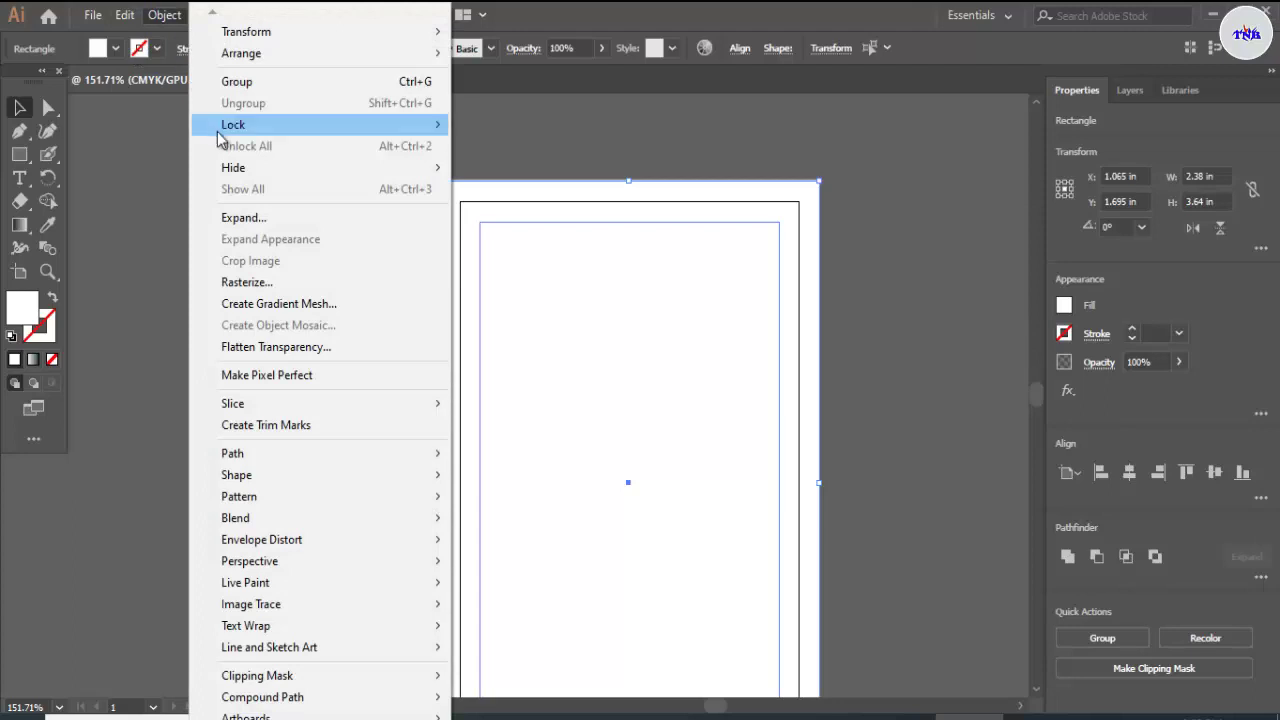
left_click(495, 125)
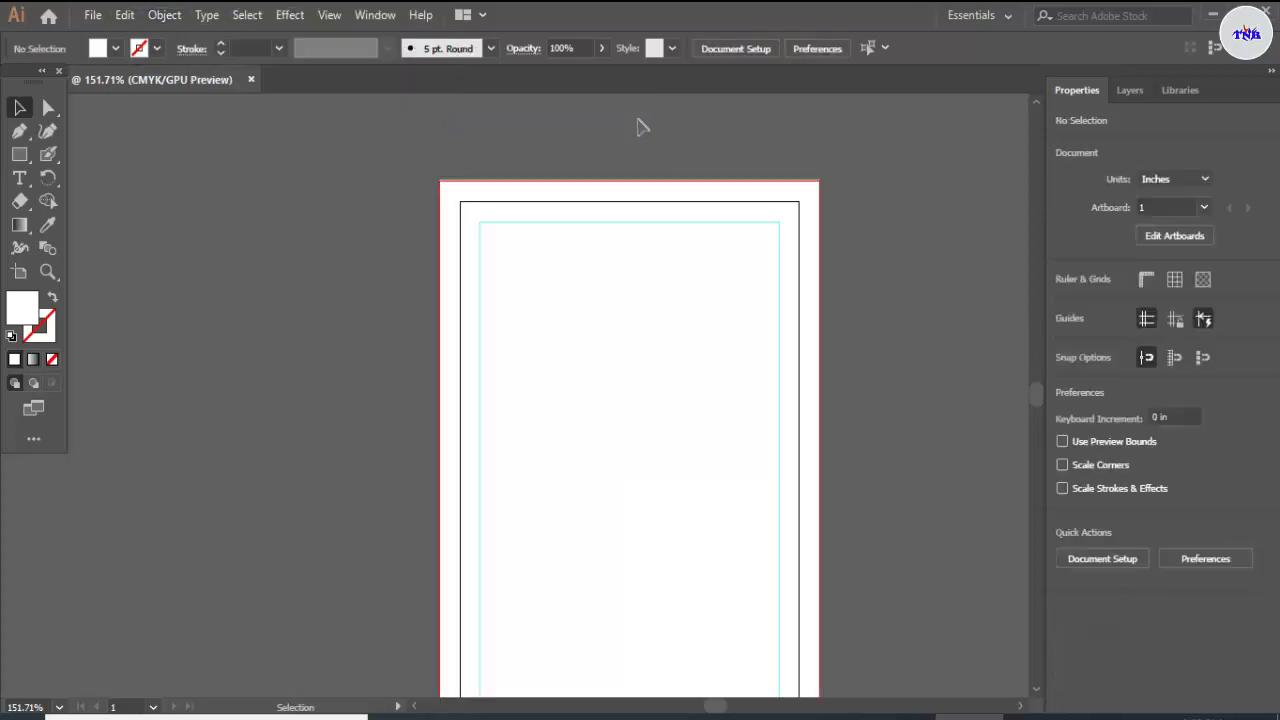
scroll(670, 244, "up", 1)
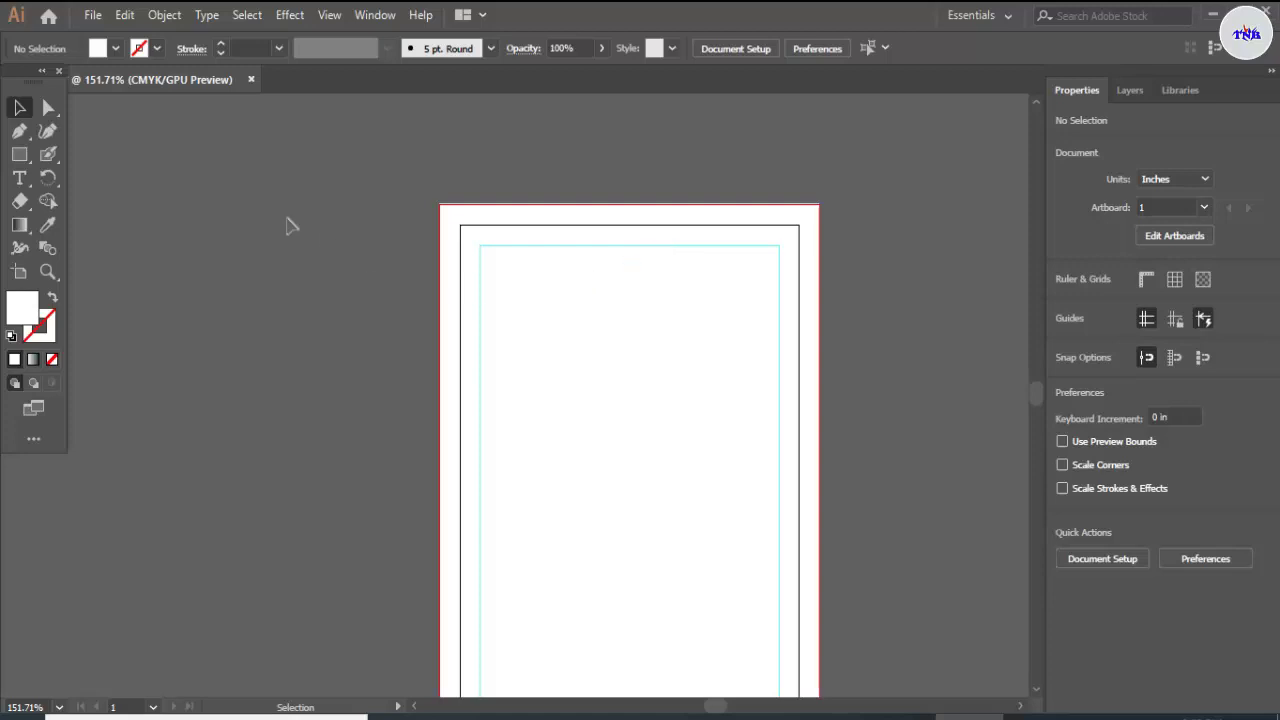
left_click(19, 154)
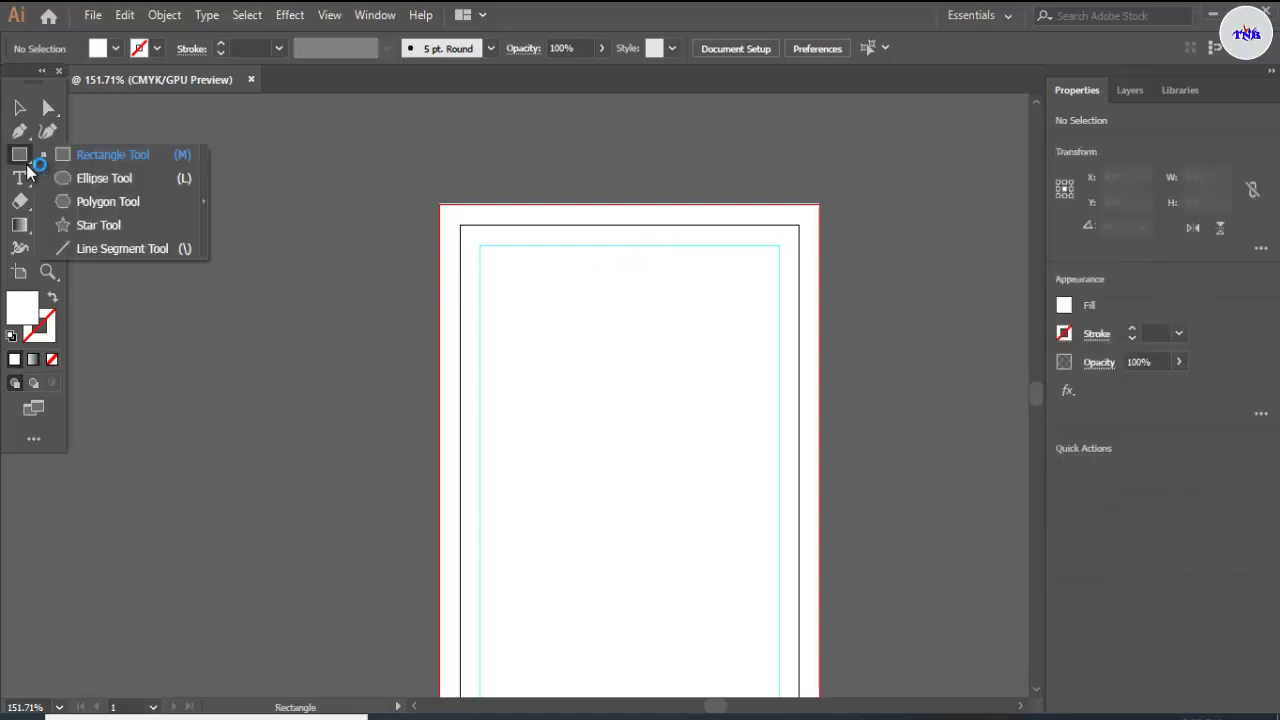
Draw a large 2.62 × 3.025 in hexagon overlapping the top of the card
left_click(66, 204)
mouse_move(486, 270)
left_mouse_down()
mouse_move(514, 379)
mouse_move(478, 398)
left_mouse_up()
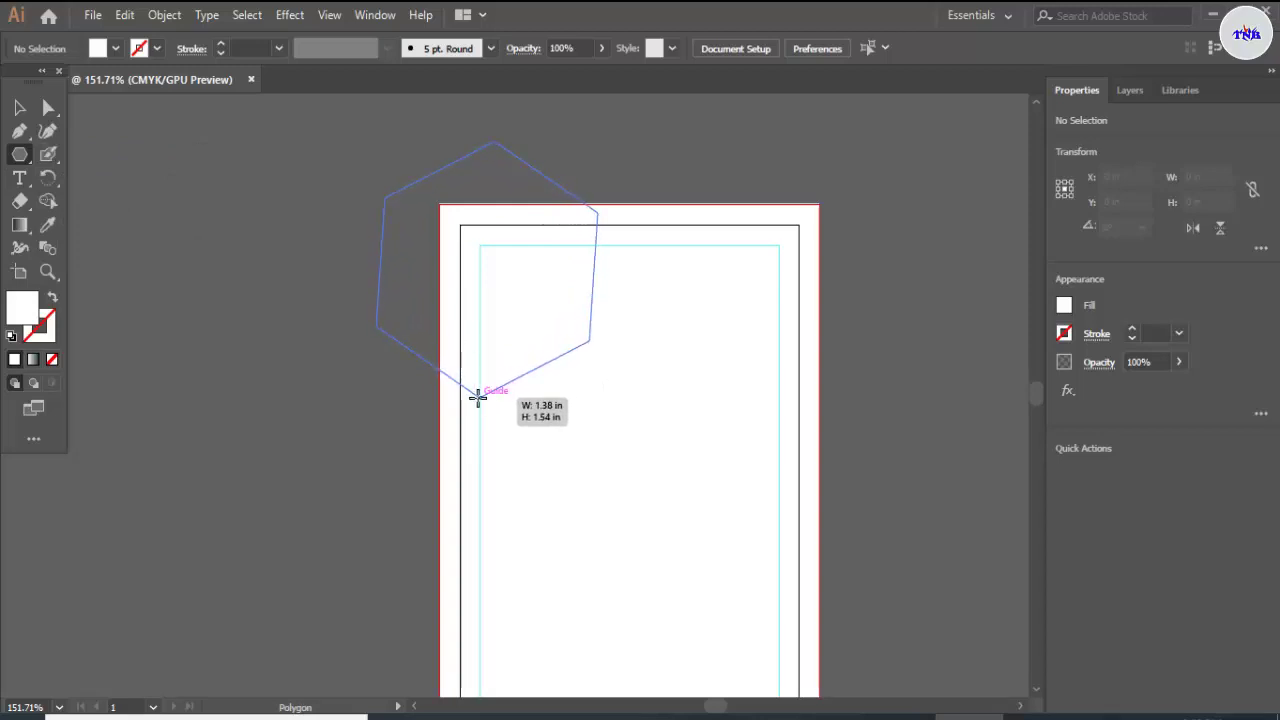
left_click_drag(478, 398, 487, 394)
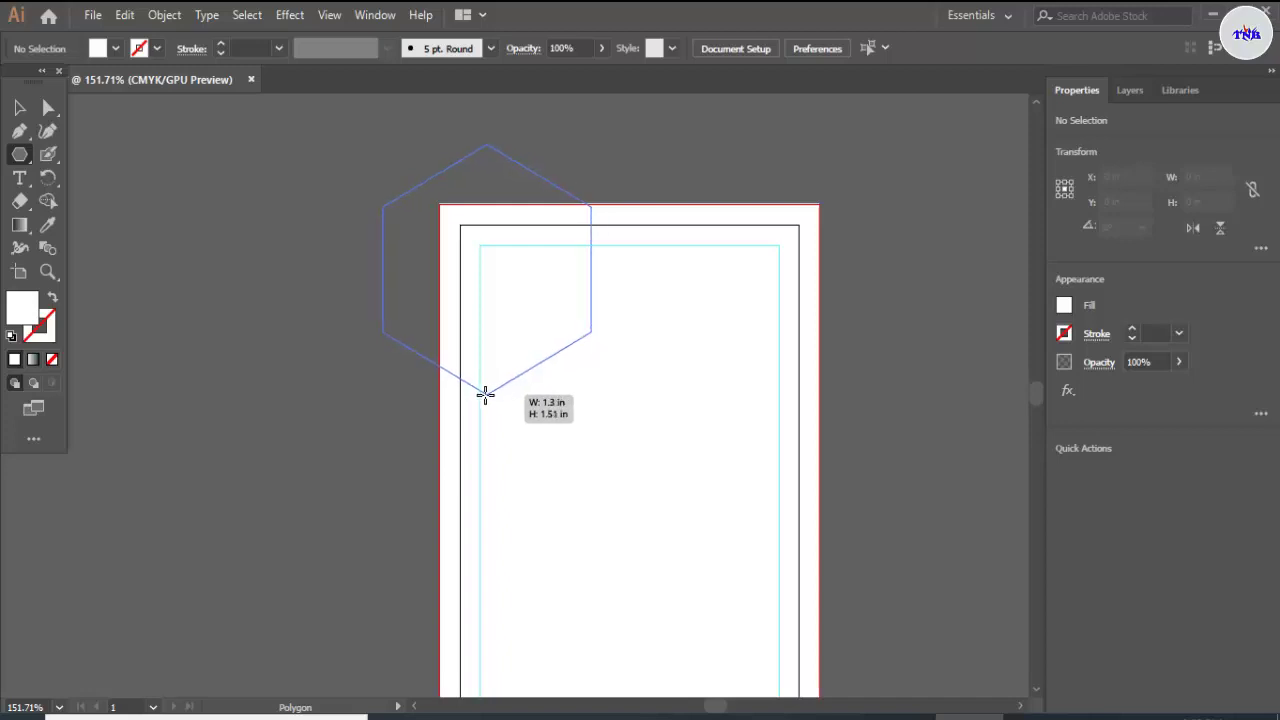
mouse_move(487, 394)
left_mouse_down()
mouse_move(500, 497)
mouse_move(480, 520)
left_mouse_up()
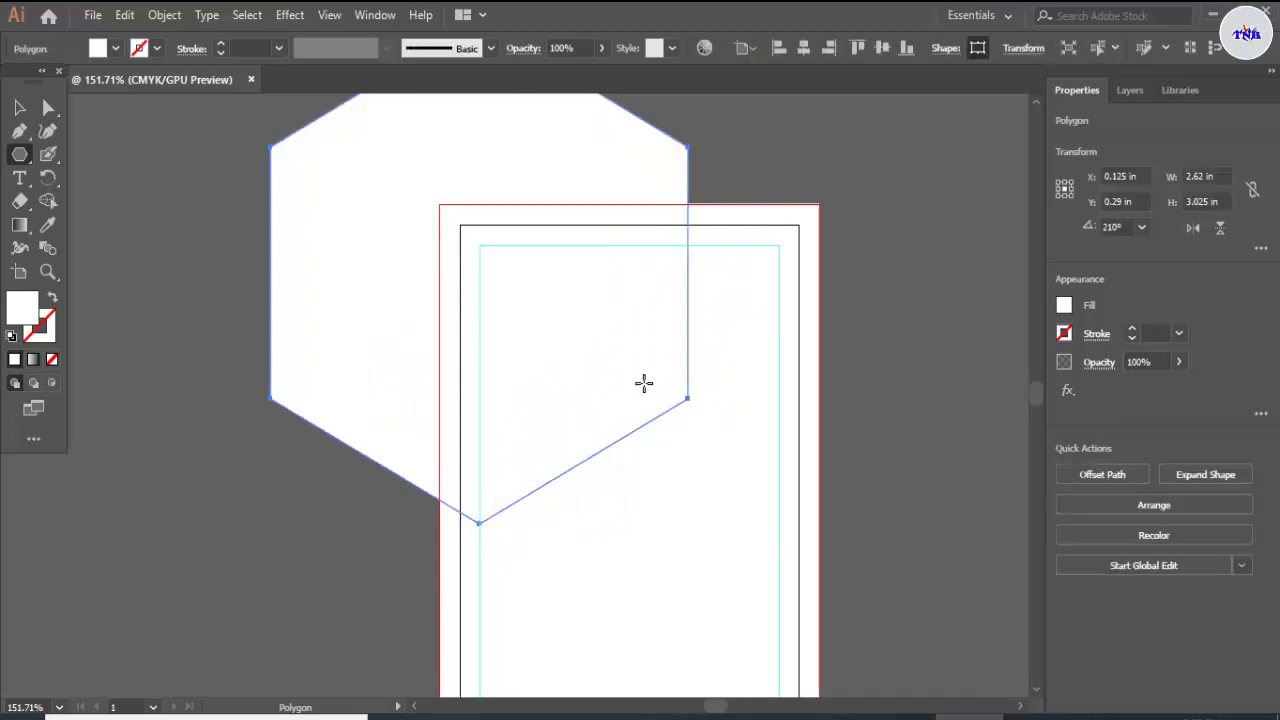
scroll(643, 380, "up", 3)
scroll(643, 380, "up", 1)
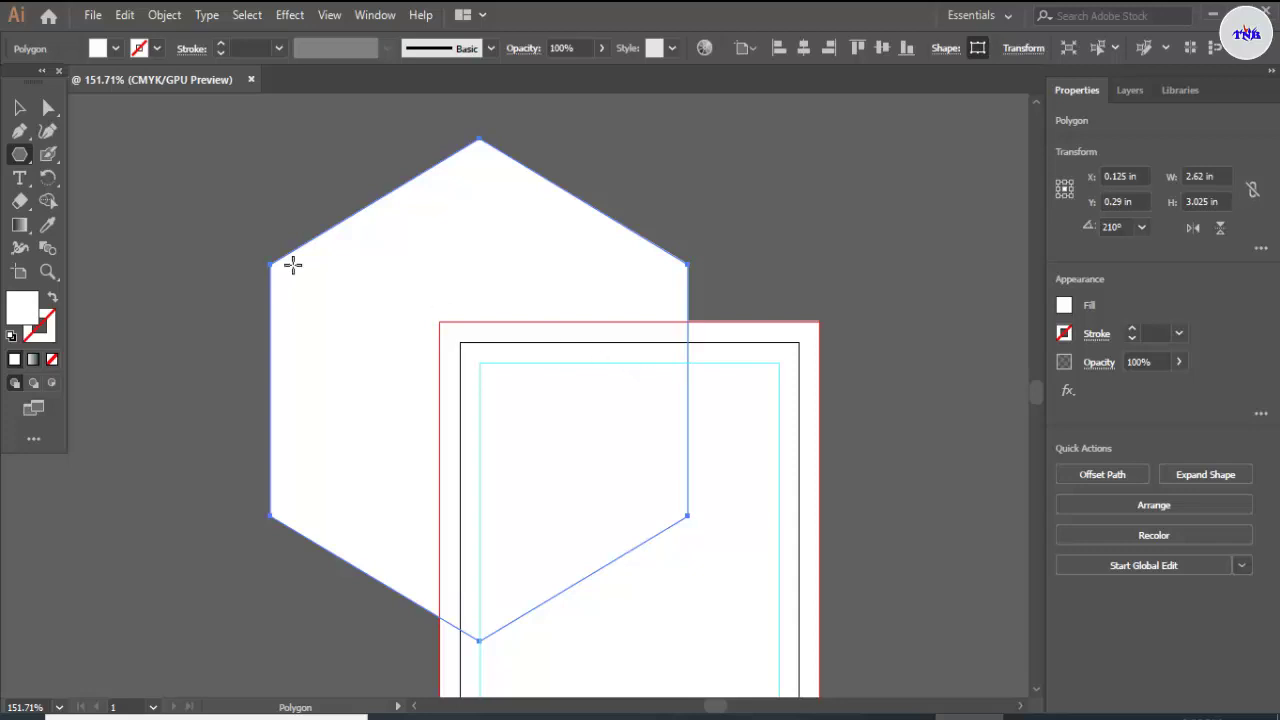
Draw a 2.99 in circle over the hexagon's upper half
left_click(24, 163)
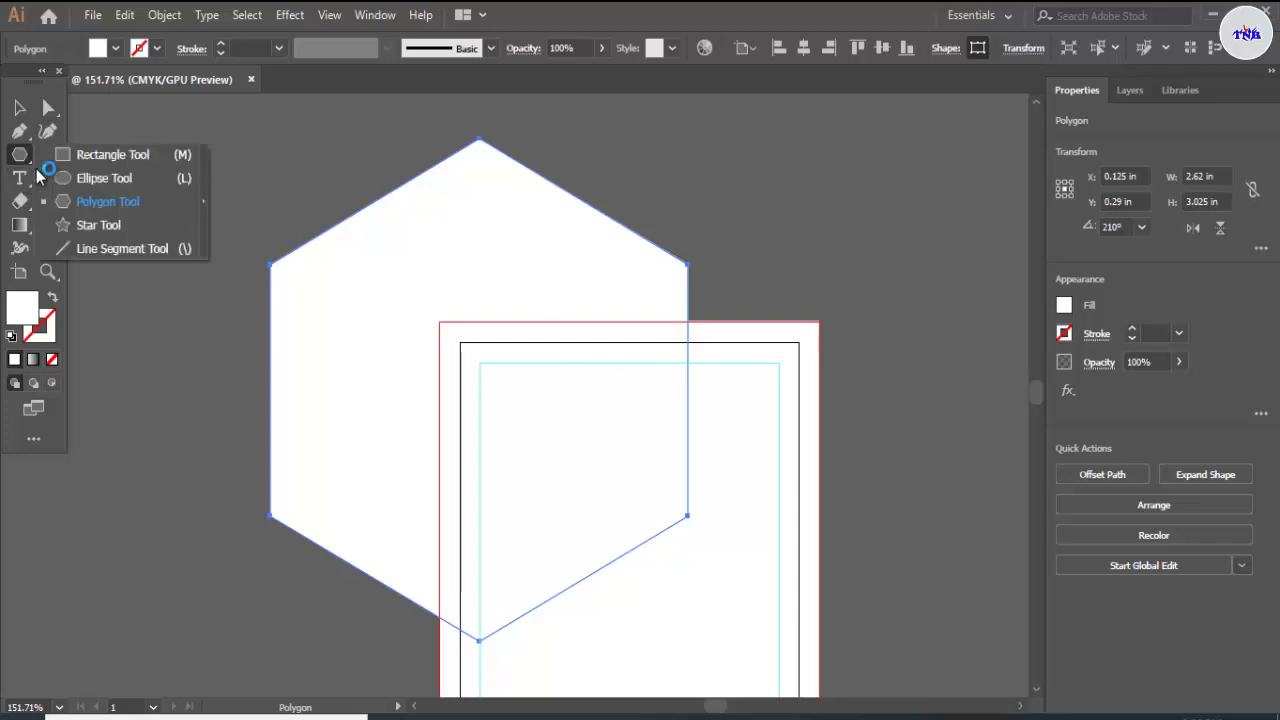
left_click(50, 174)
mouse_move(213, 184)
left_mouse_down()
mouse_move(686, 671)
mouse_move(611, 491)
mouse_move(653, 408)
mouse_move(660, 371)
mouse_move(646, 366)
mouse_move(723, 413)
mouse_move(715, 406)
left_mouse_up()
key("space")
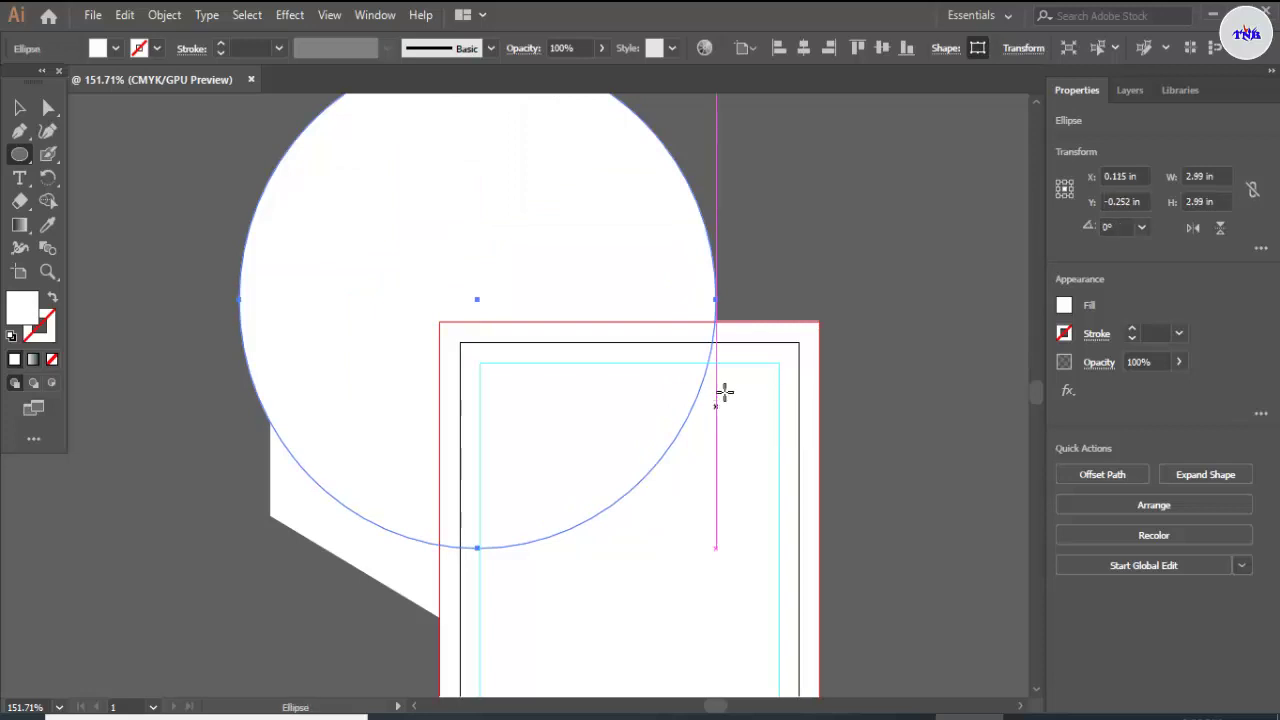
Select the circle and hexagon and apply Pathfinder Minus Front to leave a curved chevron
left_click(20, 107)
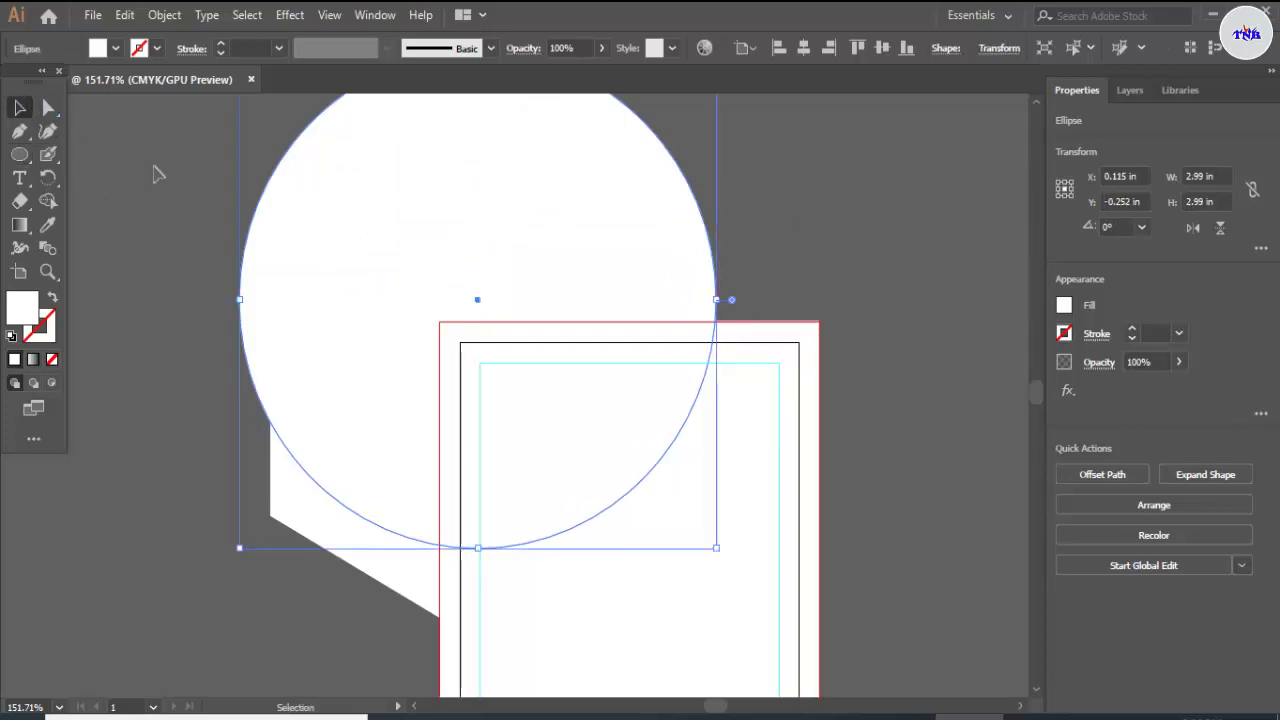
left_click(507, 552, "shift")
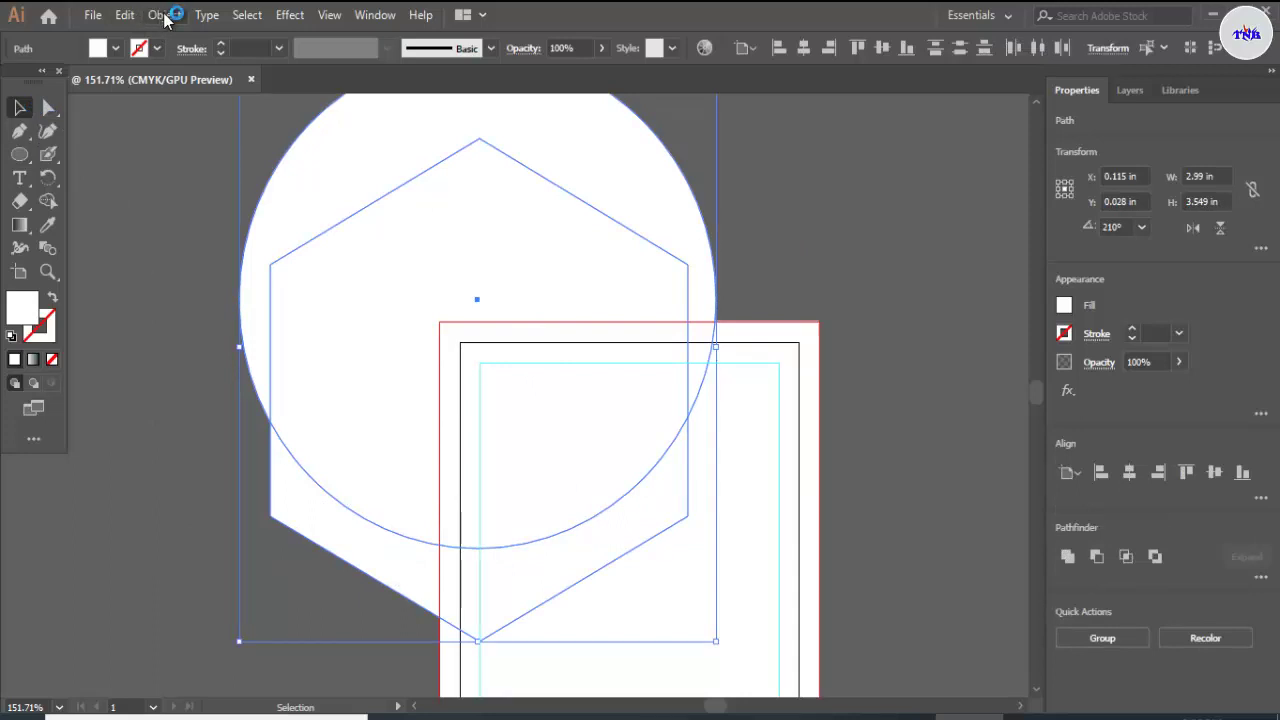
left_click(375, 14)
left_click(608, 701)
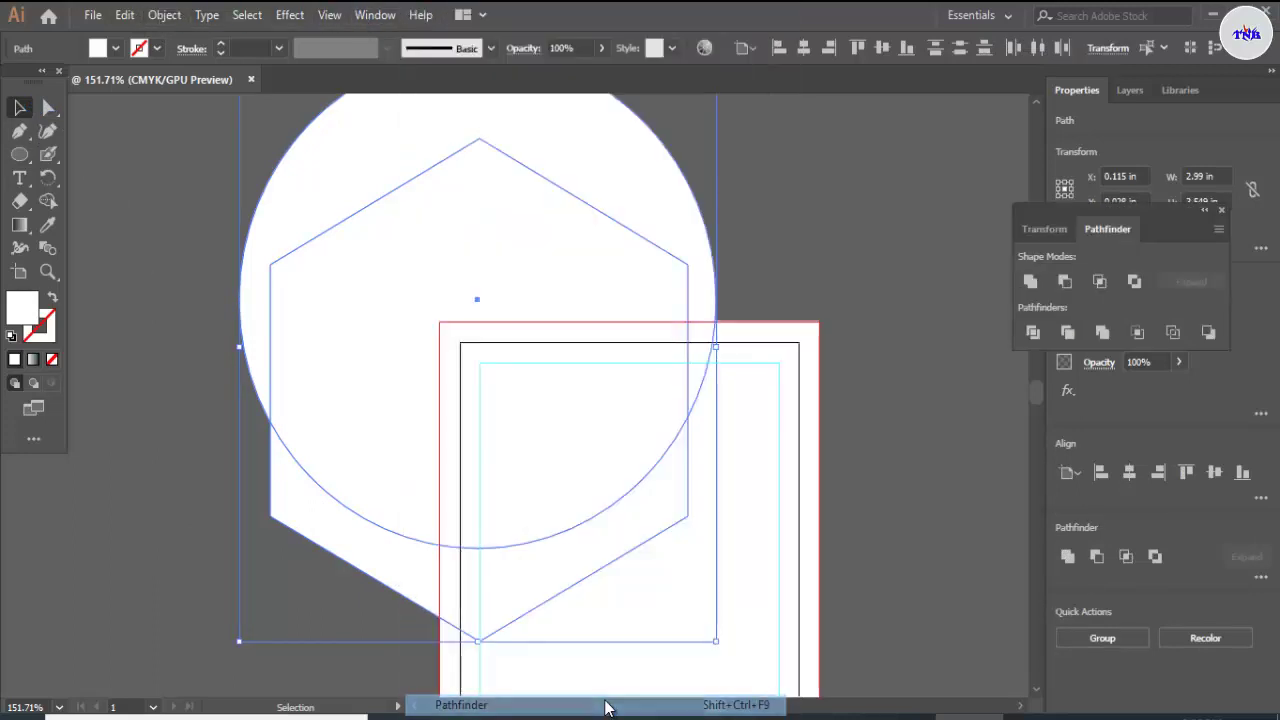
left_click(1069, 283)
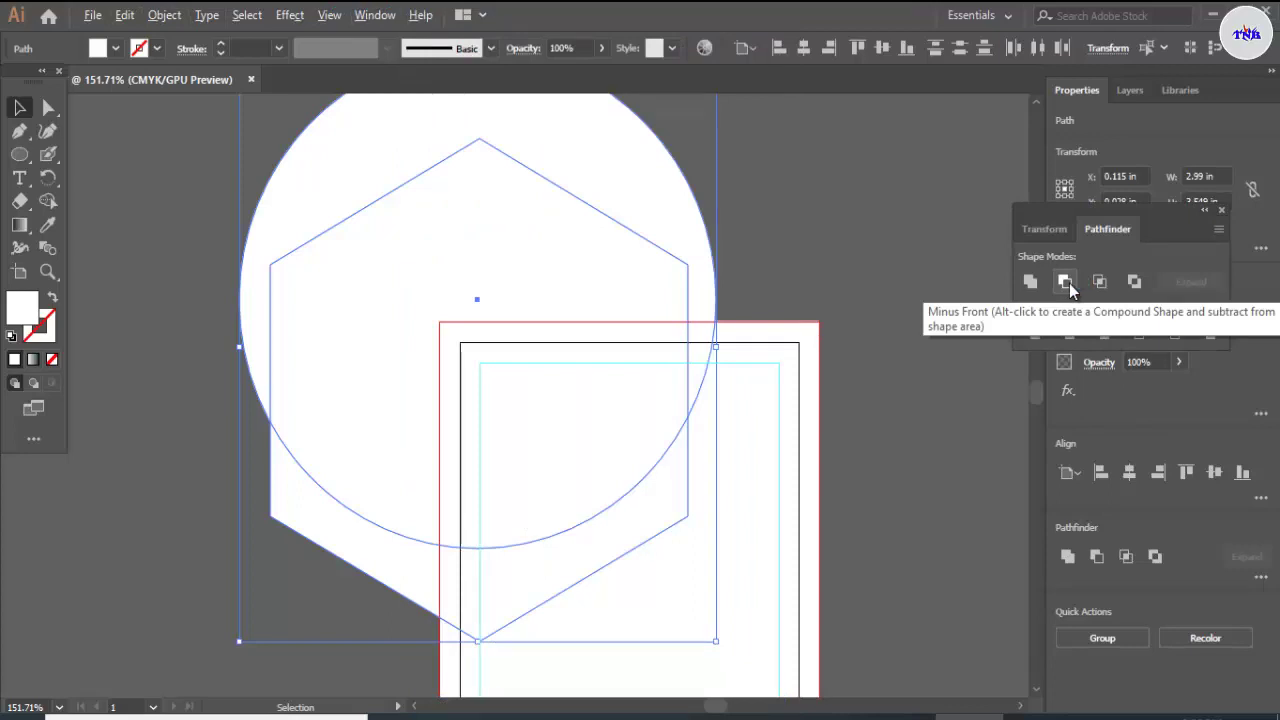
left_click(1069, 283, "alt")
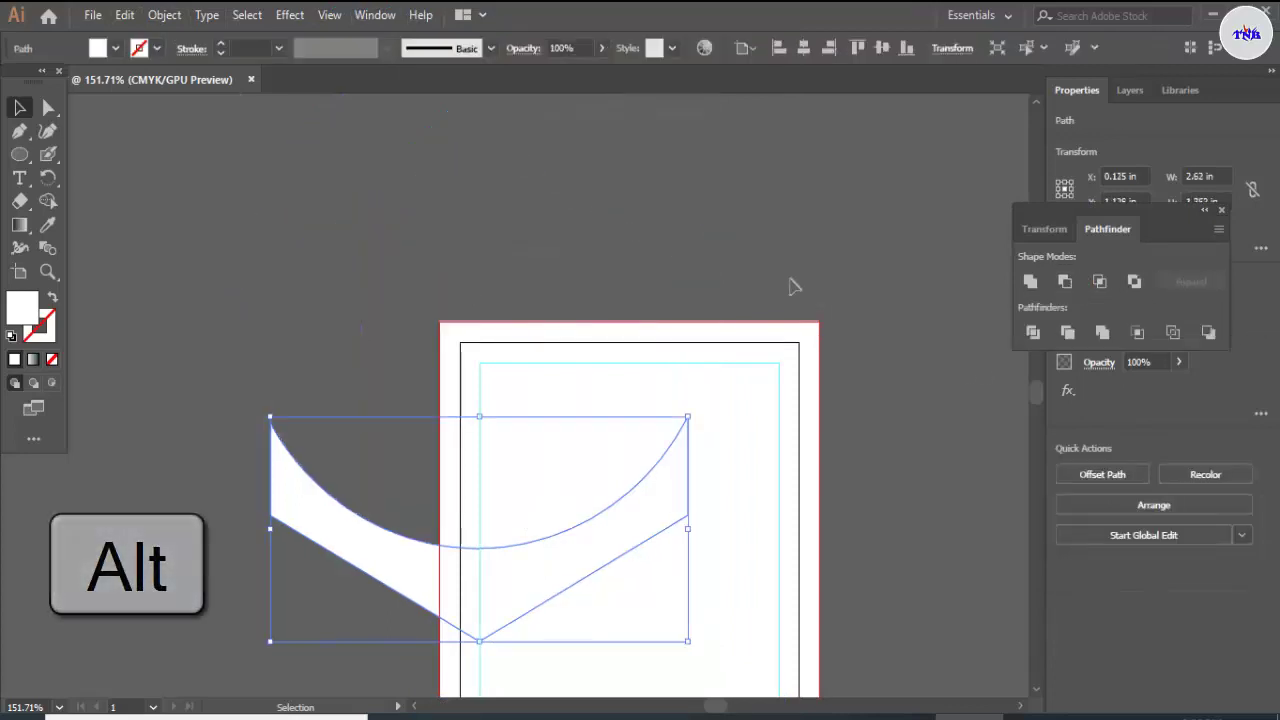
Fill the curved chevron shape with navy
left_click(614, 249)
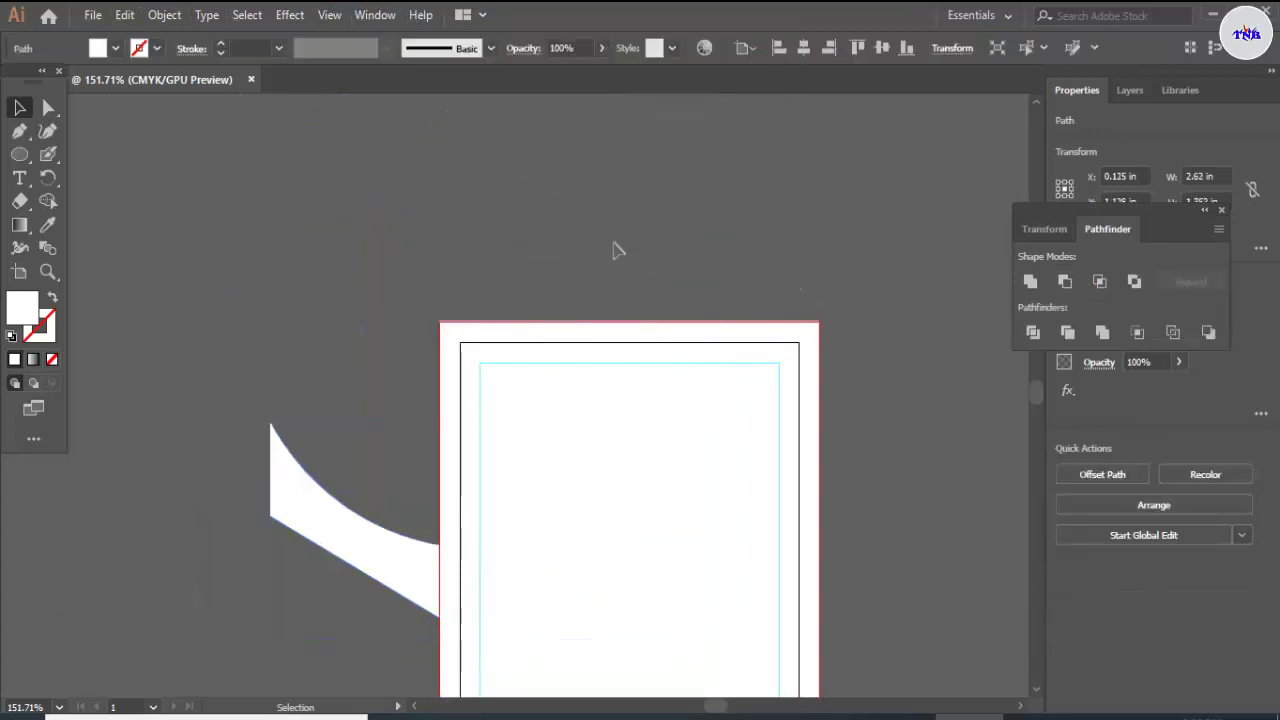
left_click(457, 608)
left_click(116, 48)
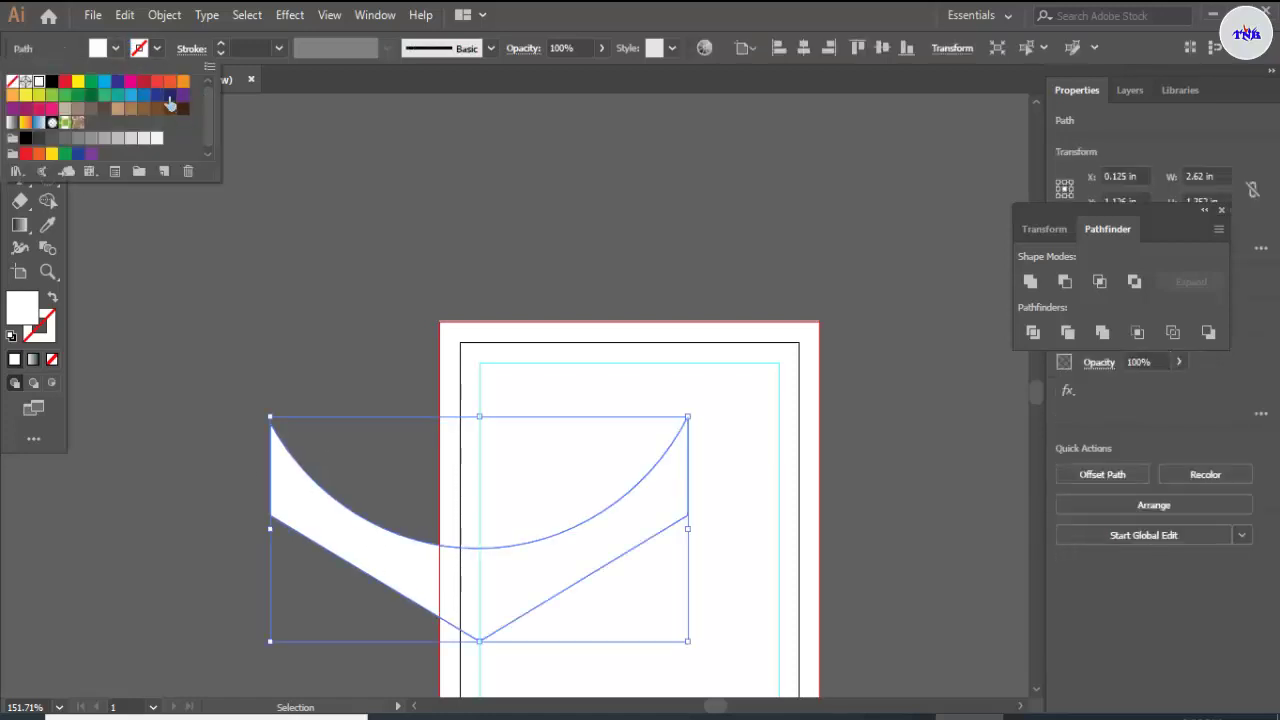
left_click(170, 95)
left_click(568, 546)
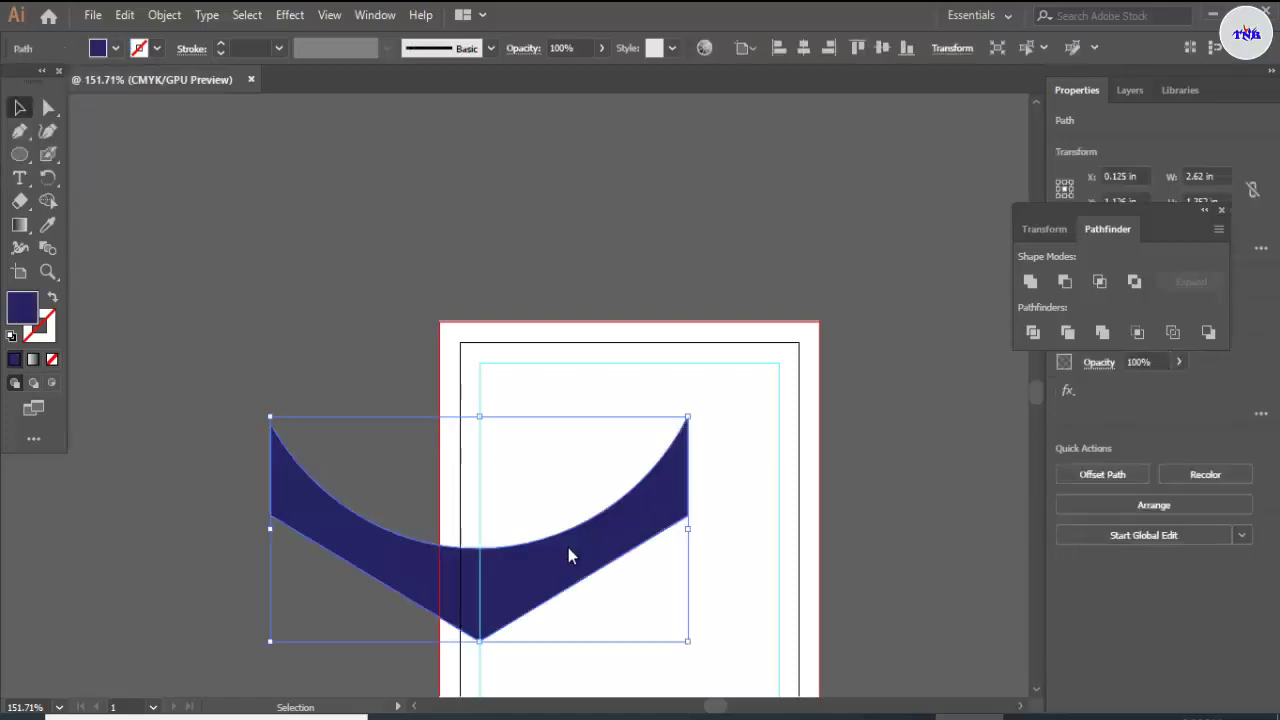
Move the navy chevron onto the card and resize it to the 2.38 in card width
left_click_drag(563, 566, 690, 538)
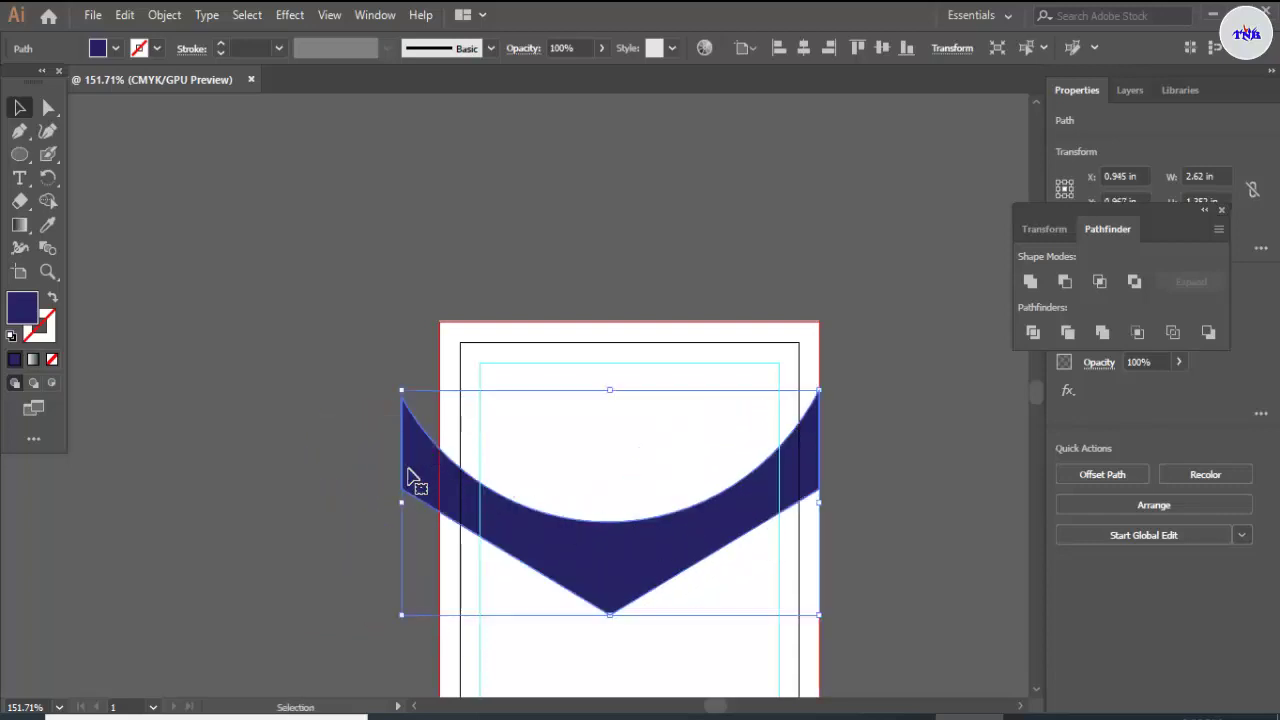
left_click_drag(404, 503, 444, 502)
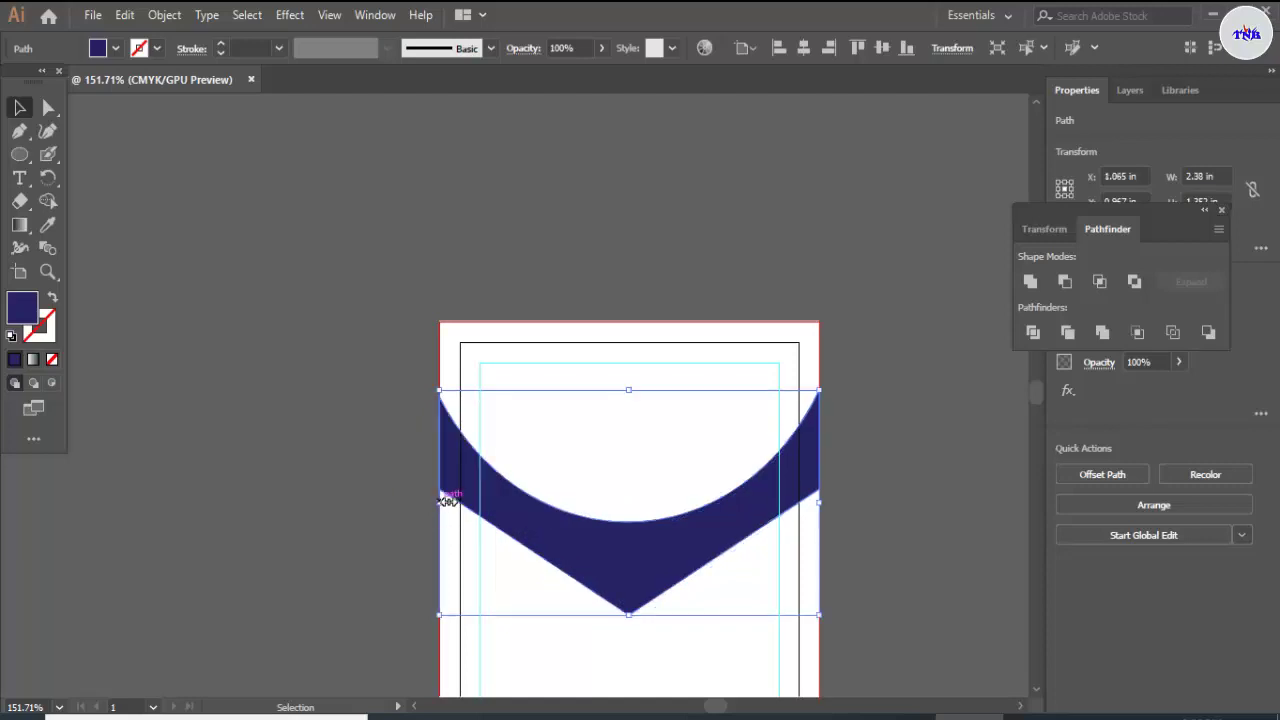
left_click(884, 434)
scroll(866, 443, "down", 2)
scroll(857, 457, "down", 2)
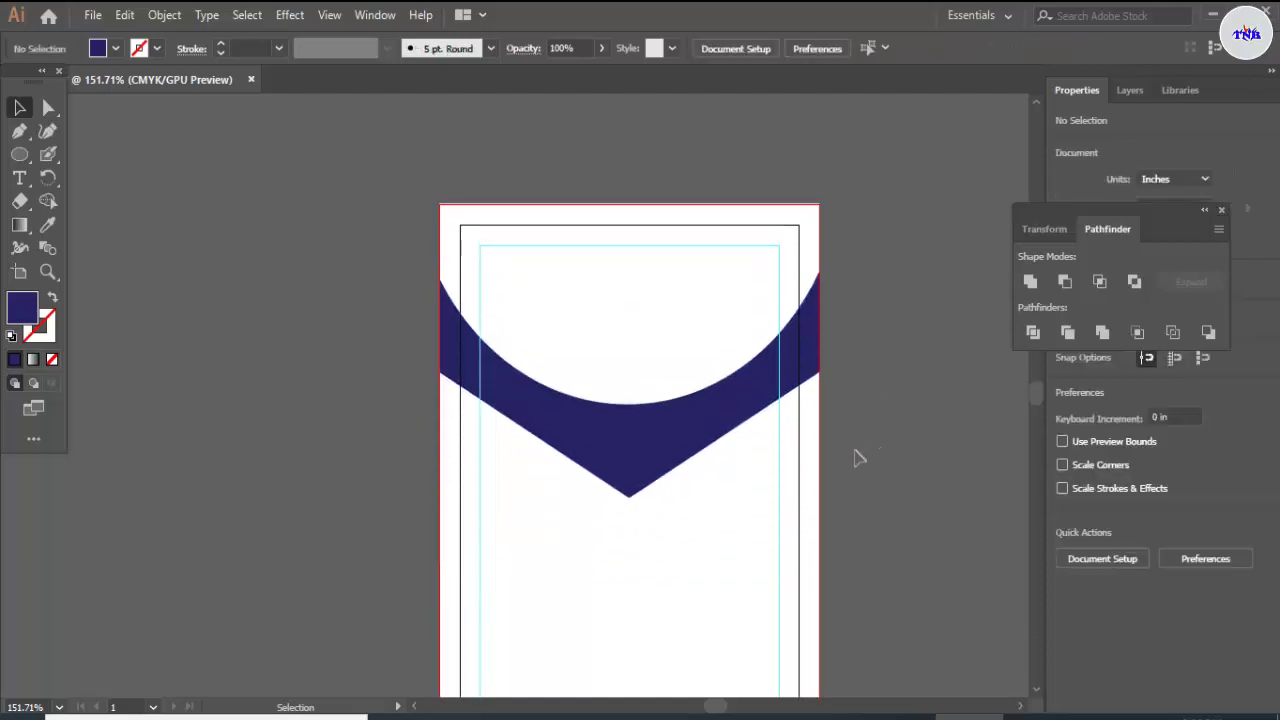
scroll(857, 457, "up", 1)
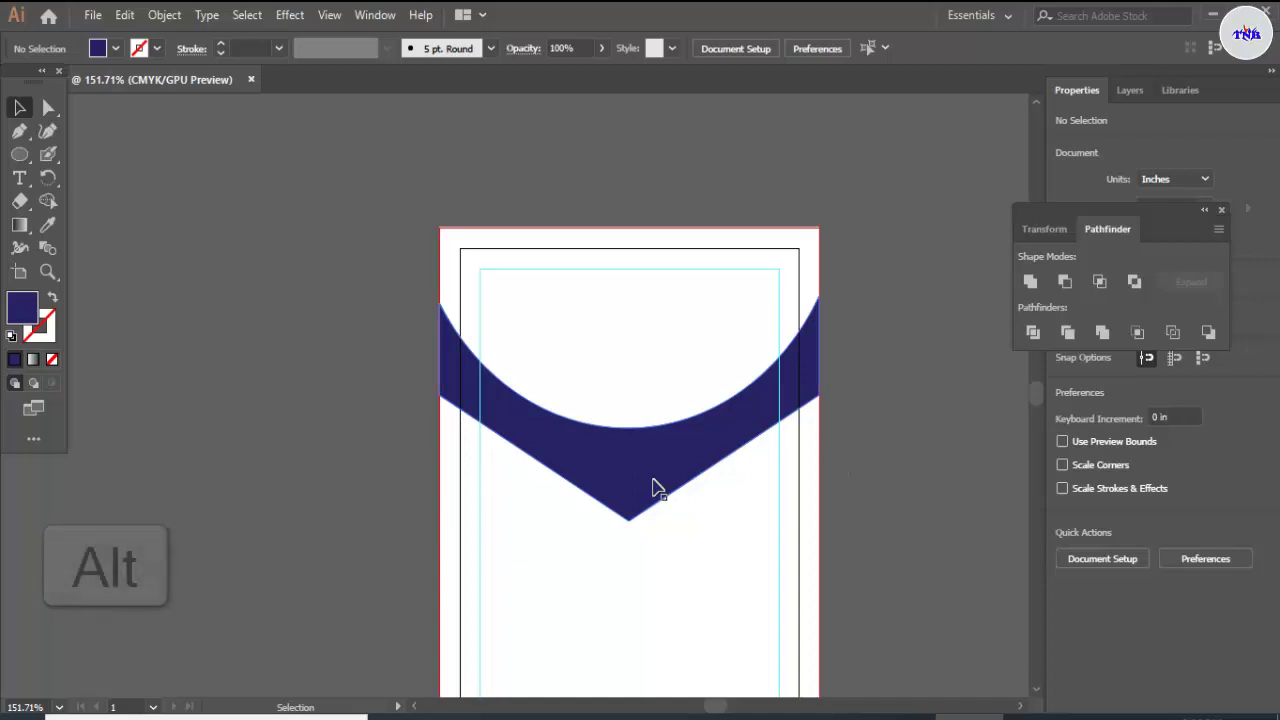
Duplicate the navy chevron slightly higher and fill the copy orange
left_click_drag(657, 488, 651, 447)
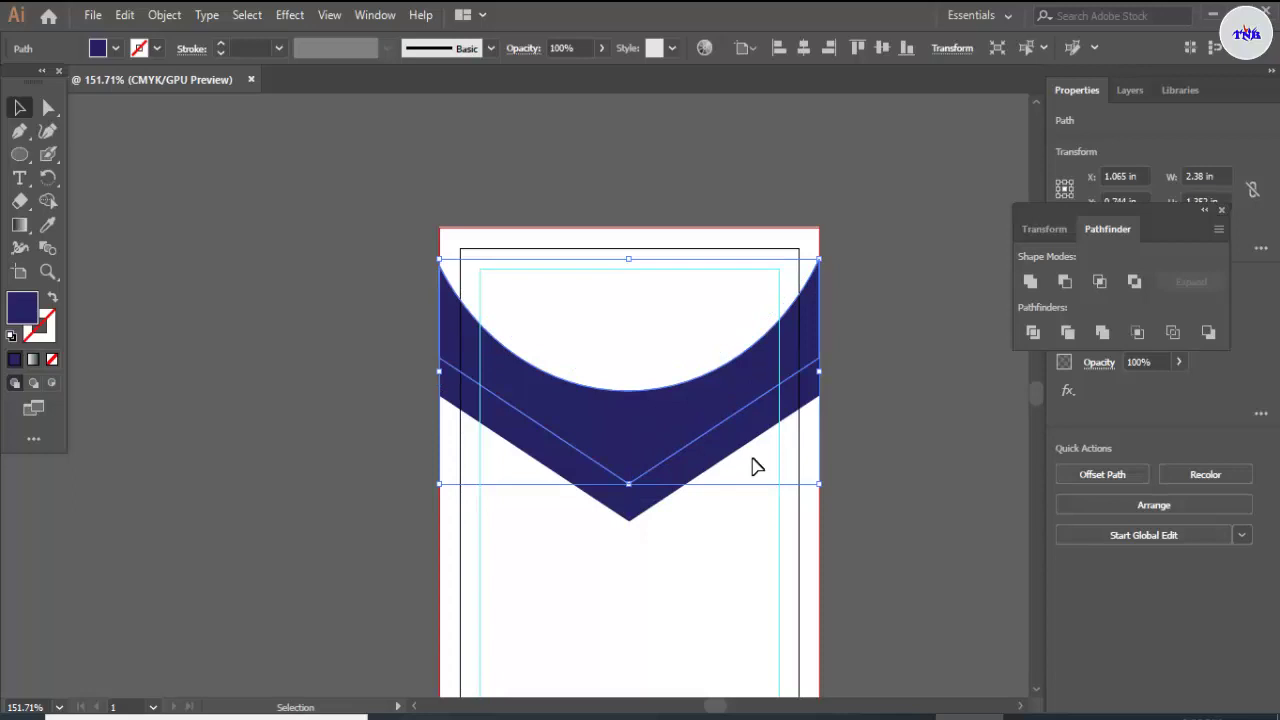
left_click(698, 470)
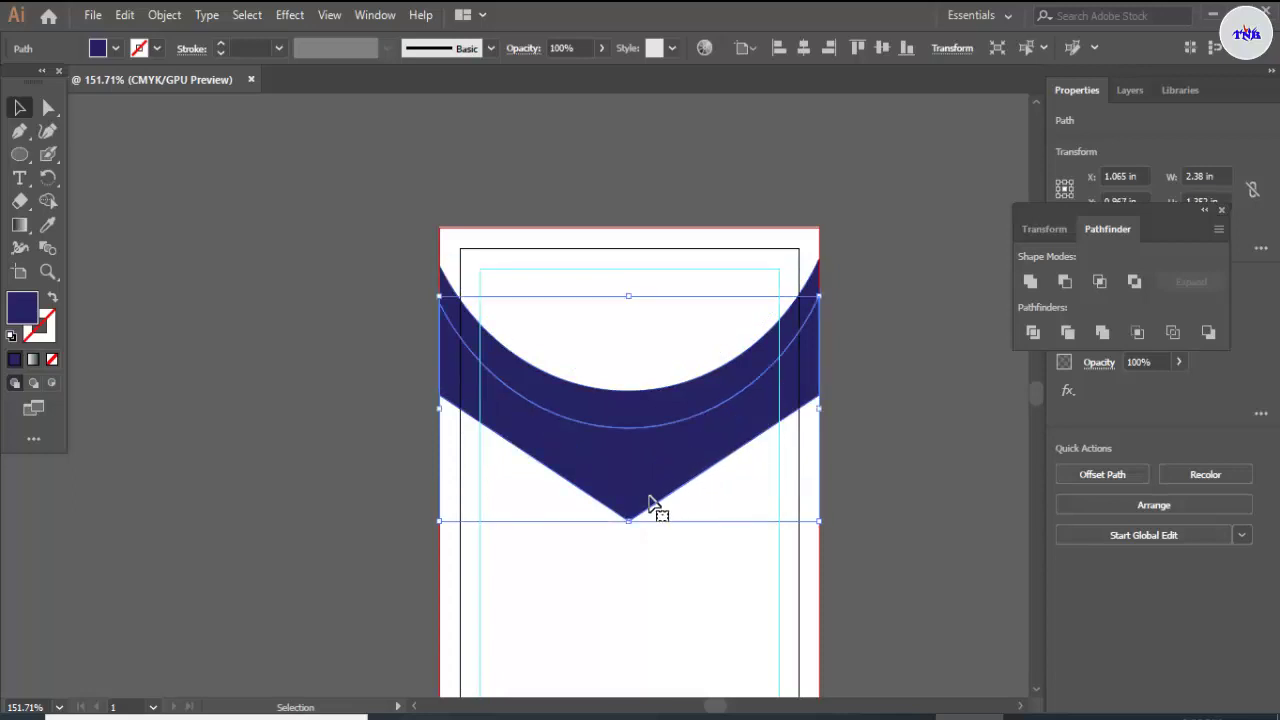
left_click(630, 470)
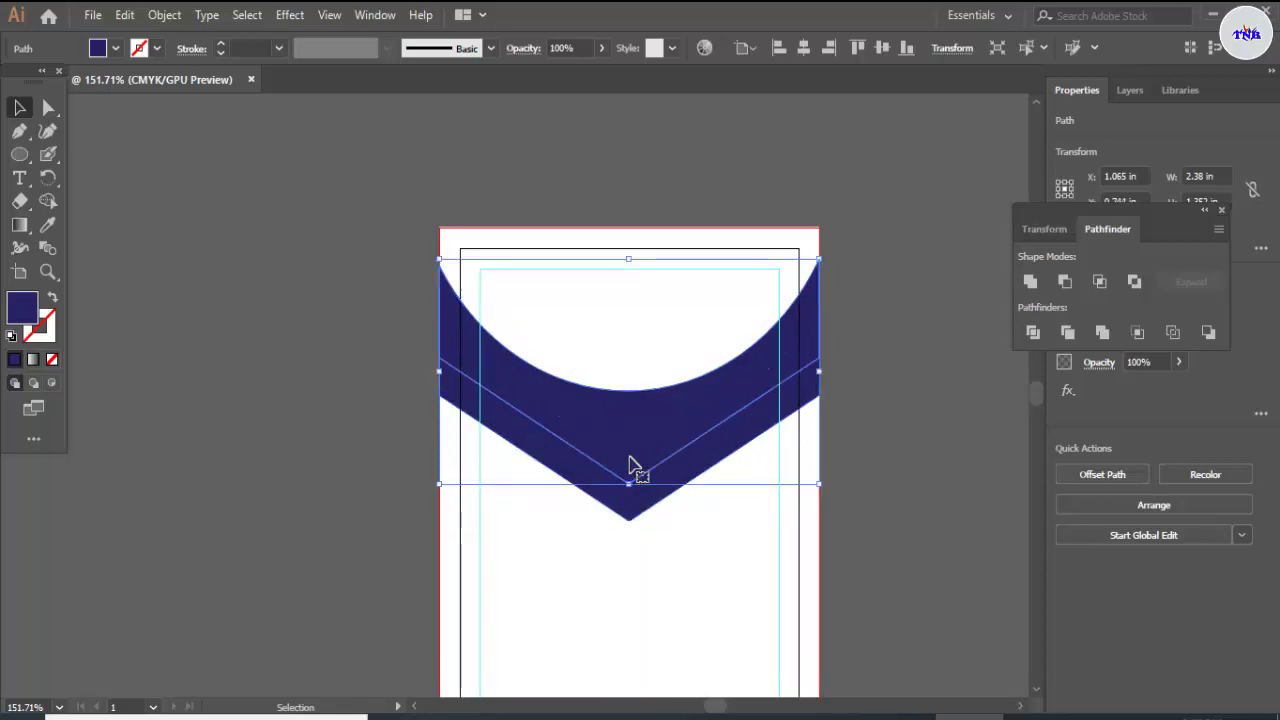
left_click(116, 48)
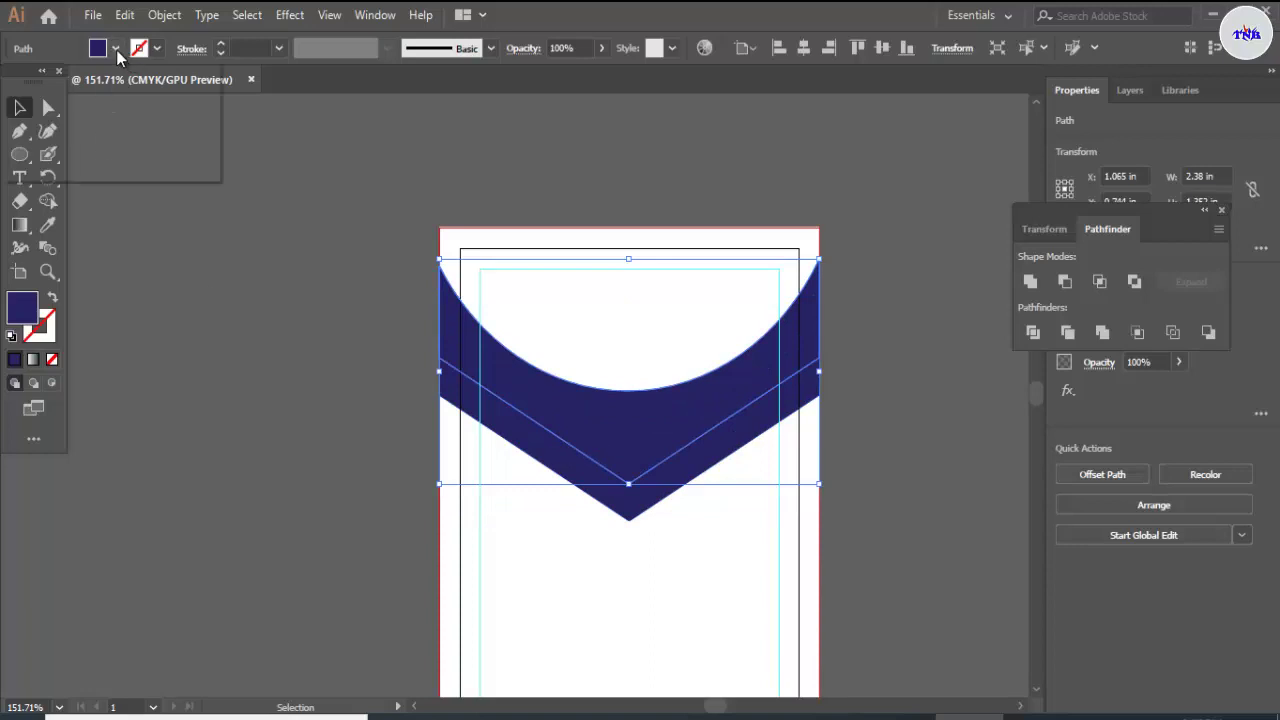
left_click(184, 82)
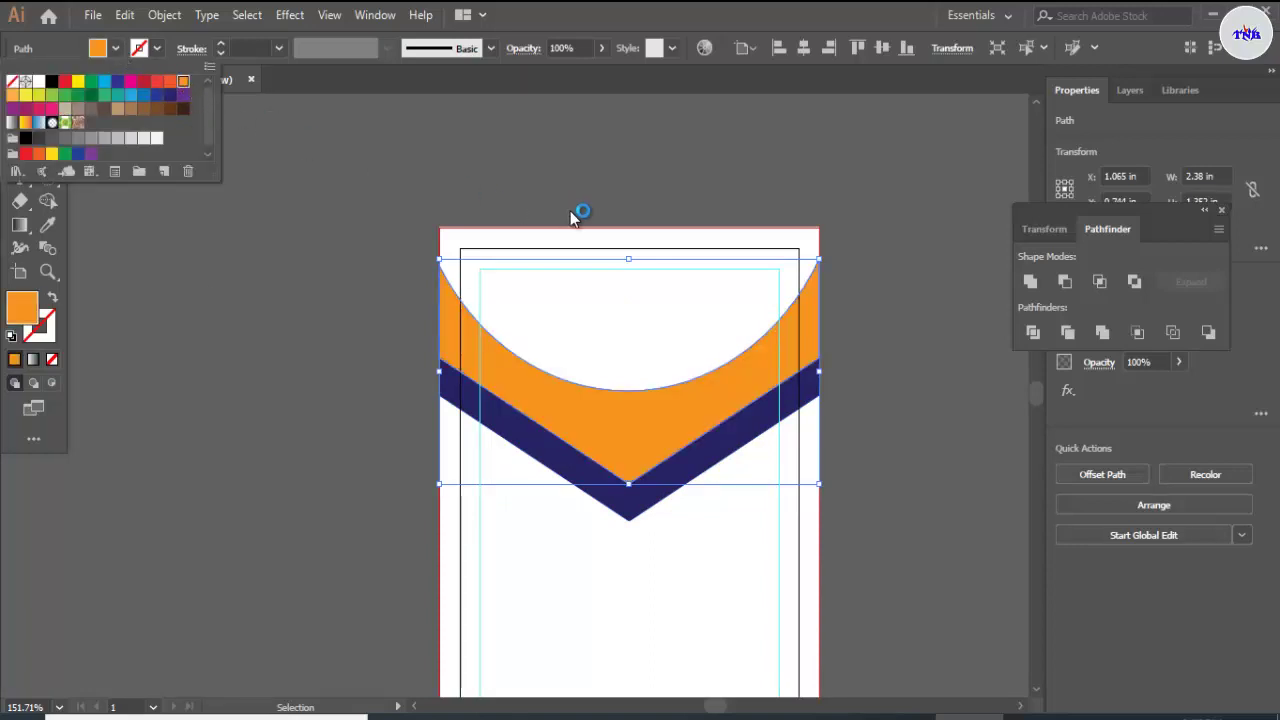
left_click(606, 194)
Fill the lower navy V shape orange, leaving a thin navy stripe between the bands
left_click(668, 481)
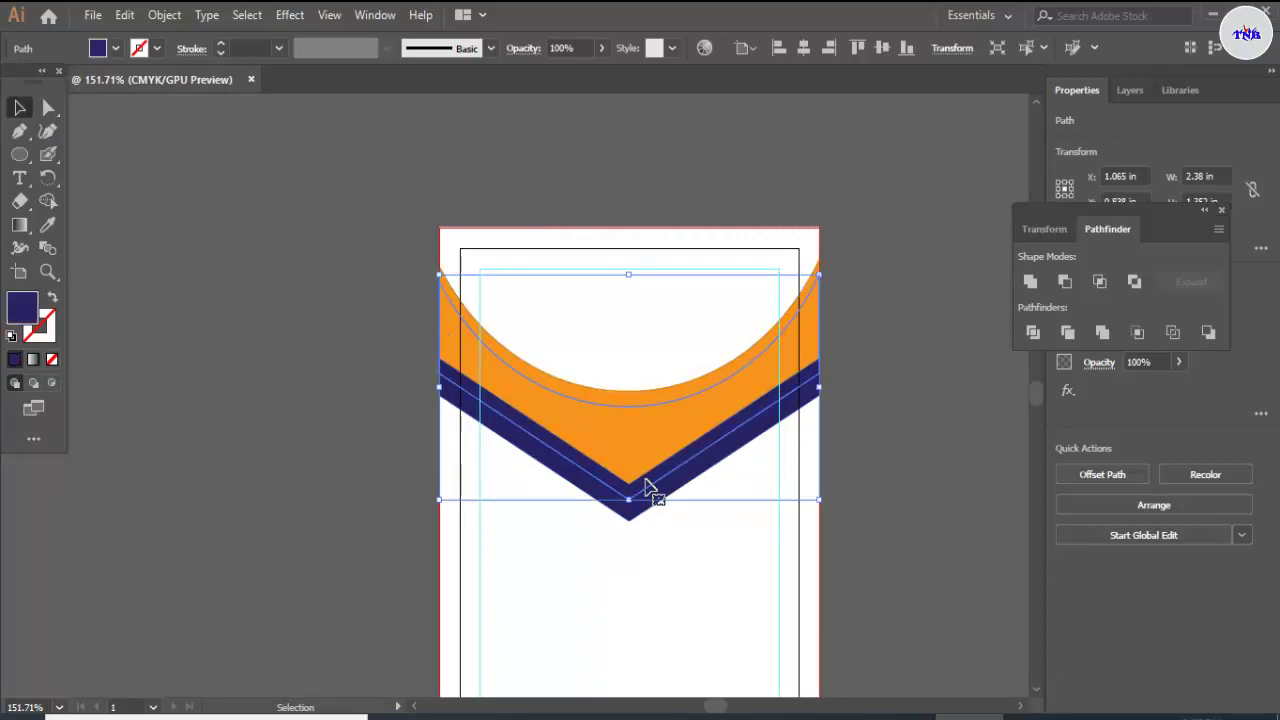
left_click(634, 518)
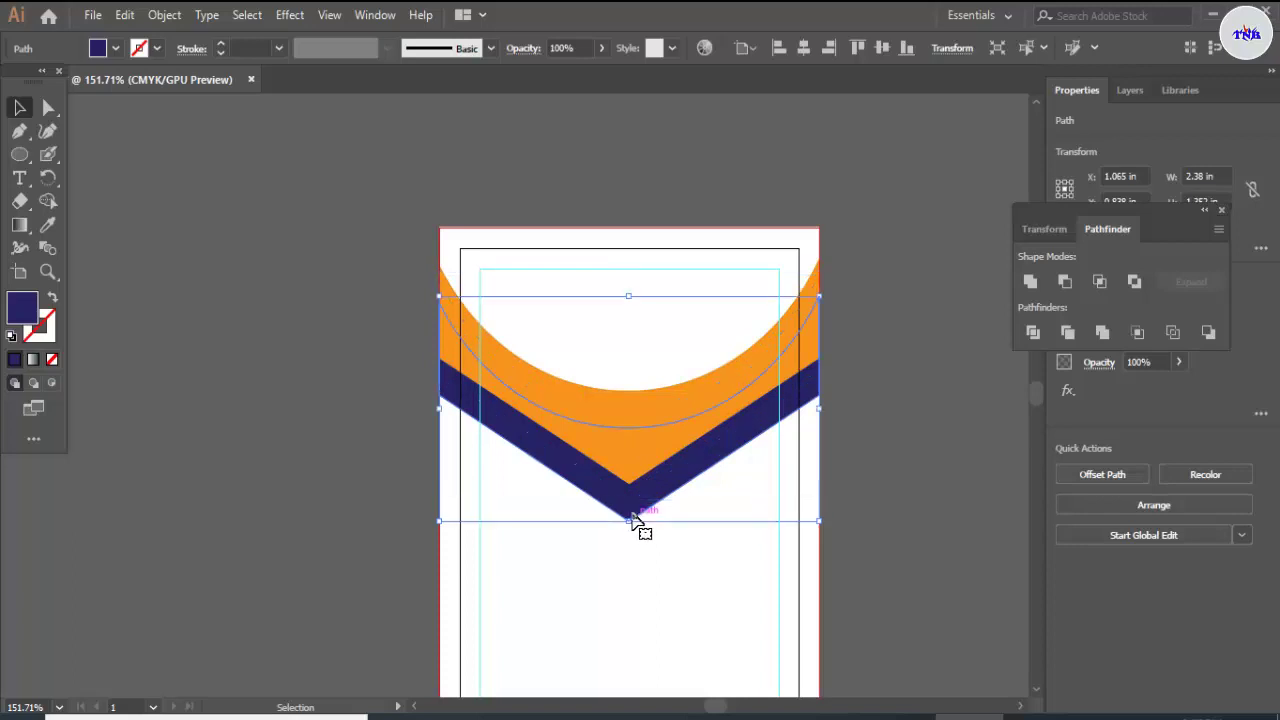
left_click(113, 50)
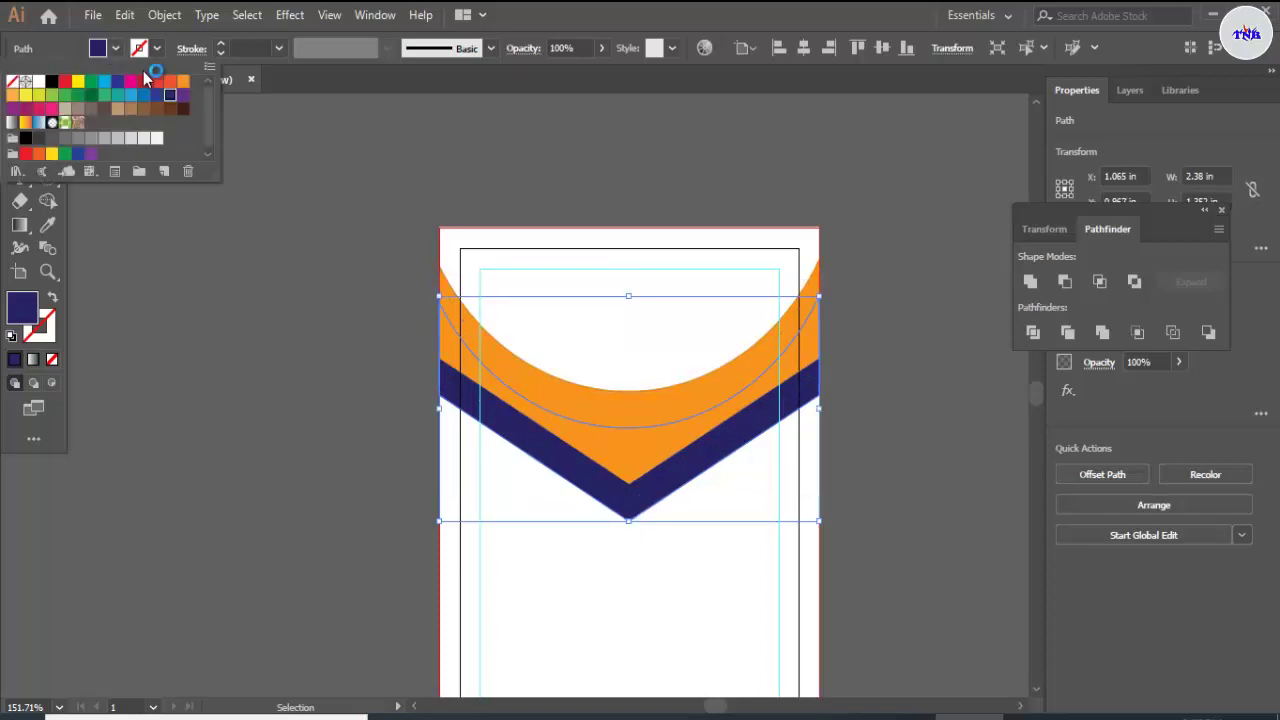
left_click(183, 82)
left_click(650, 598)
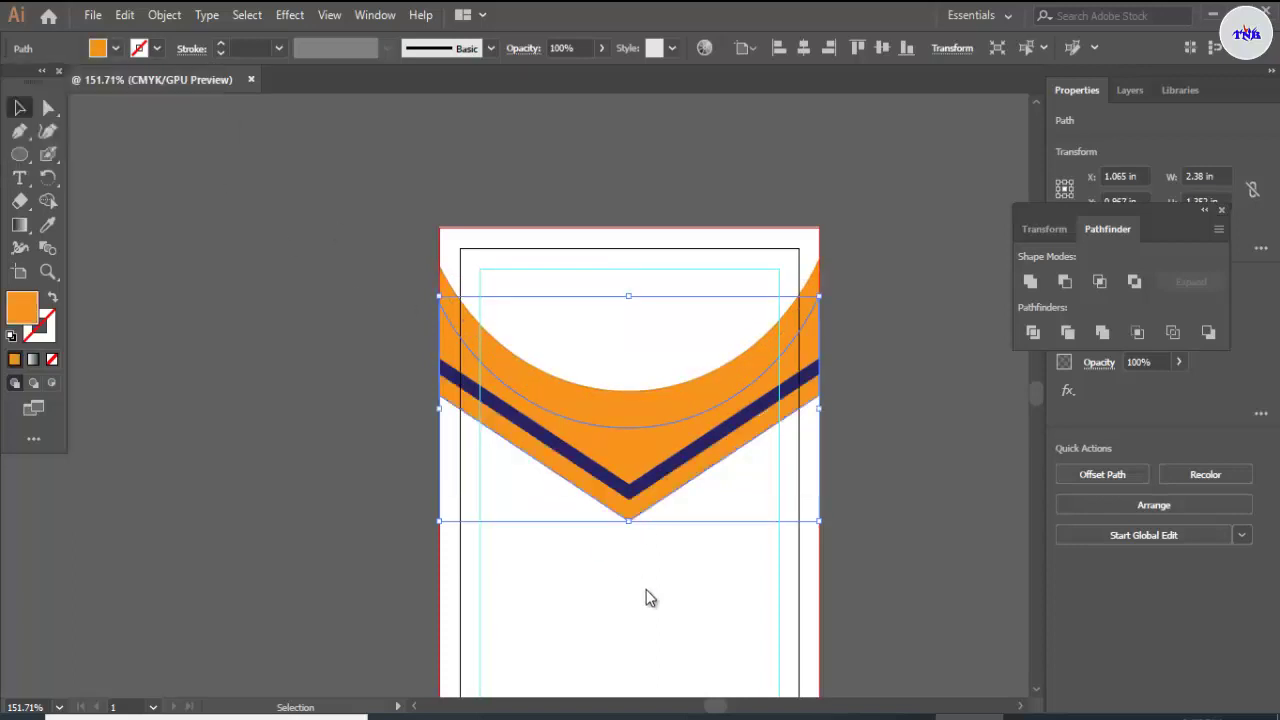
left_click(643, 343)
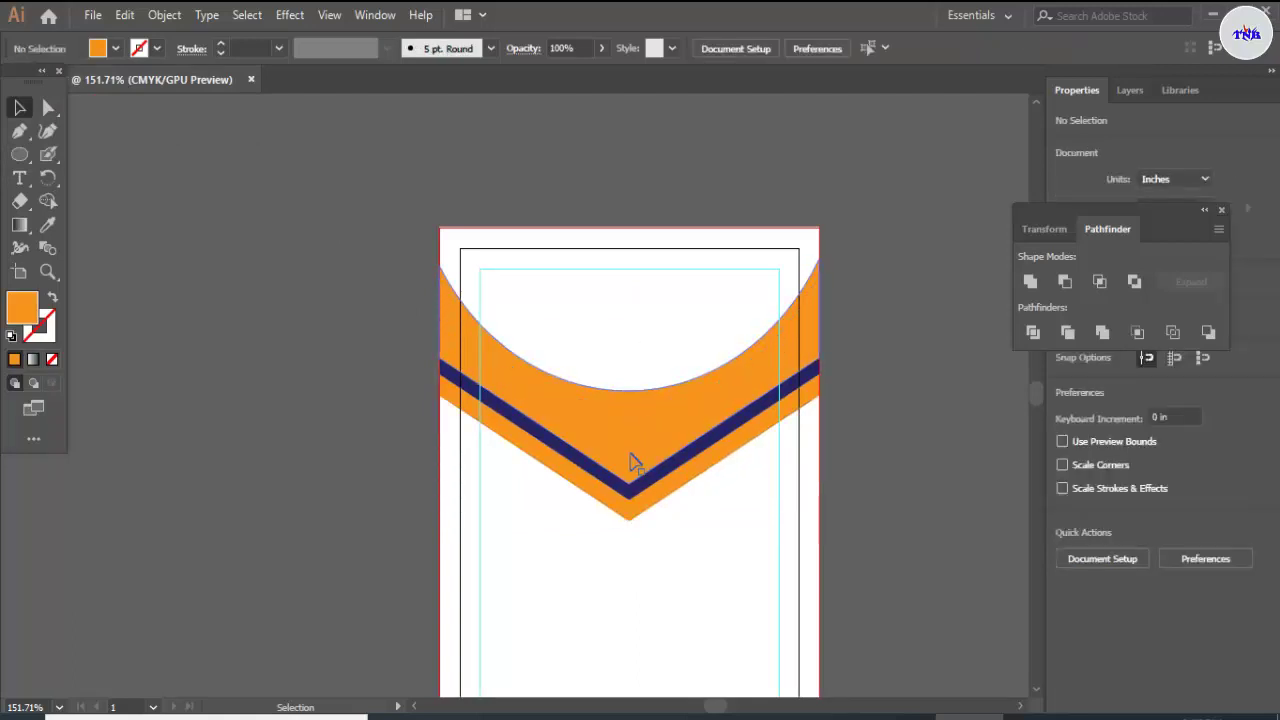
scroll(630, 462, "up", 1)
scroll(630, 462, "up", 1)
scroll(630, 462, "down", 2)
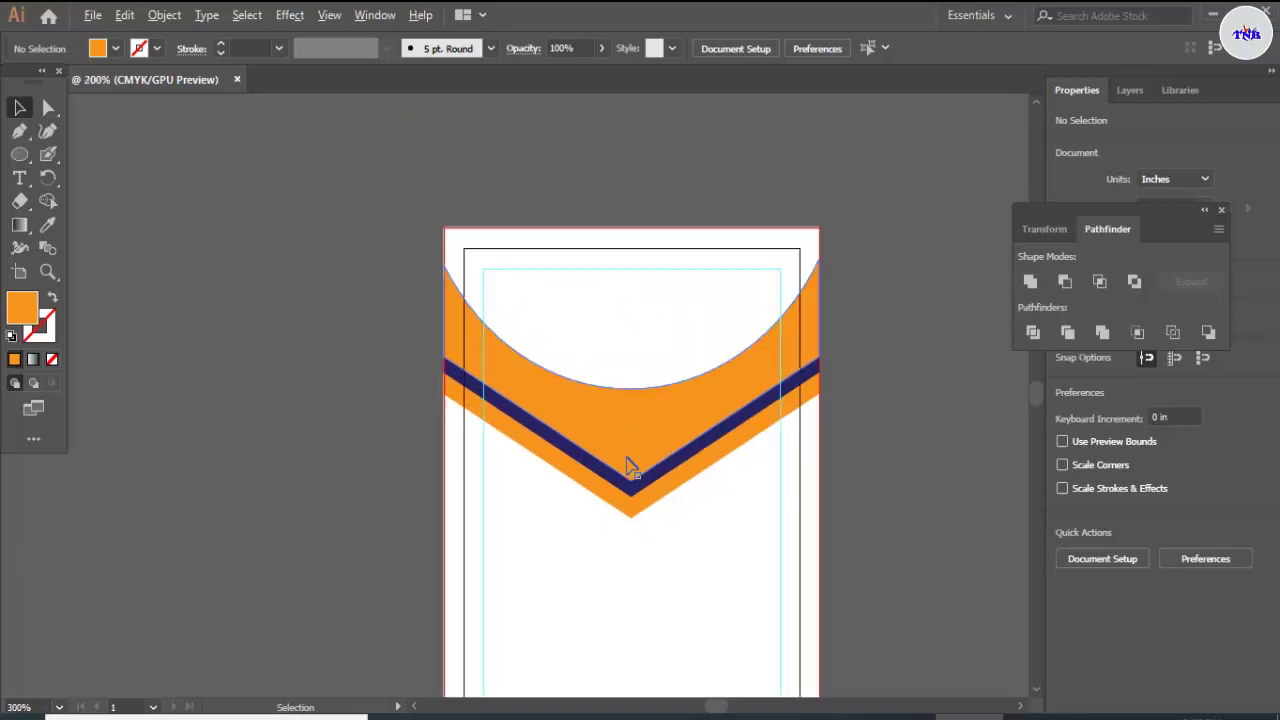
scroll(625, 465, "up", 1)
scroll(625, 465, "up", 1)
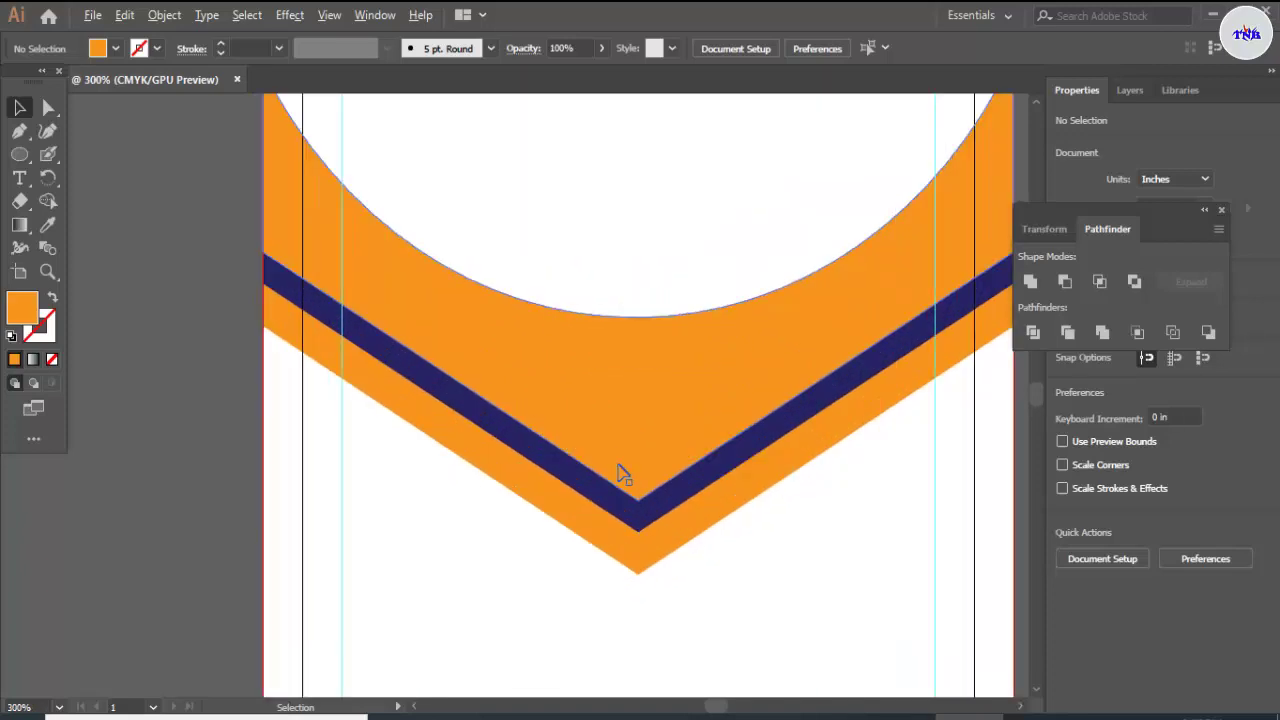
scroll(617, 477, "down", 3)
scroll(614, 485, "down", 1)
scroll(612, 495, "down", 2)
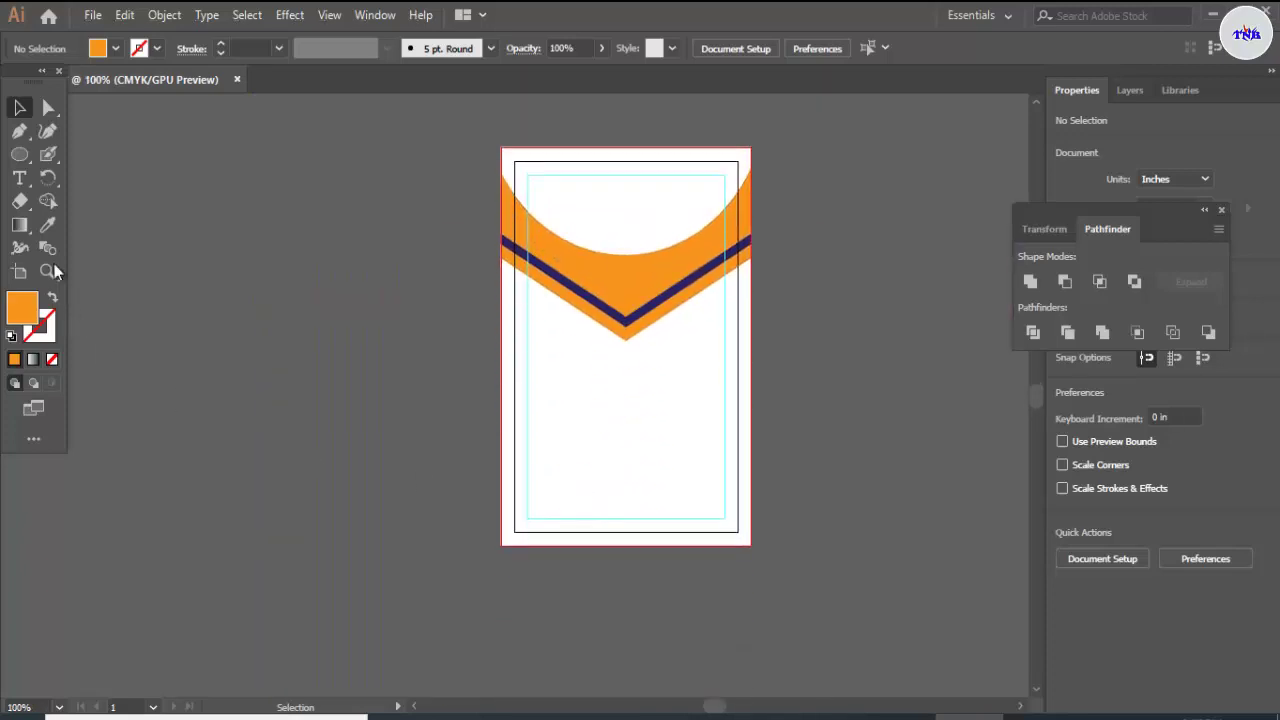
Draw an orange 2.38 × 0.25 in rectangle across the card's bottom edge into the bleed
left_click(22, 160)
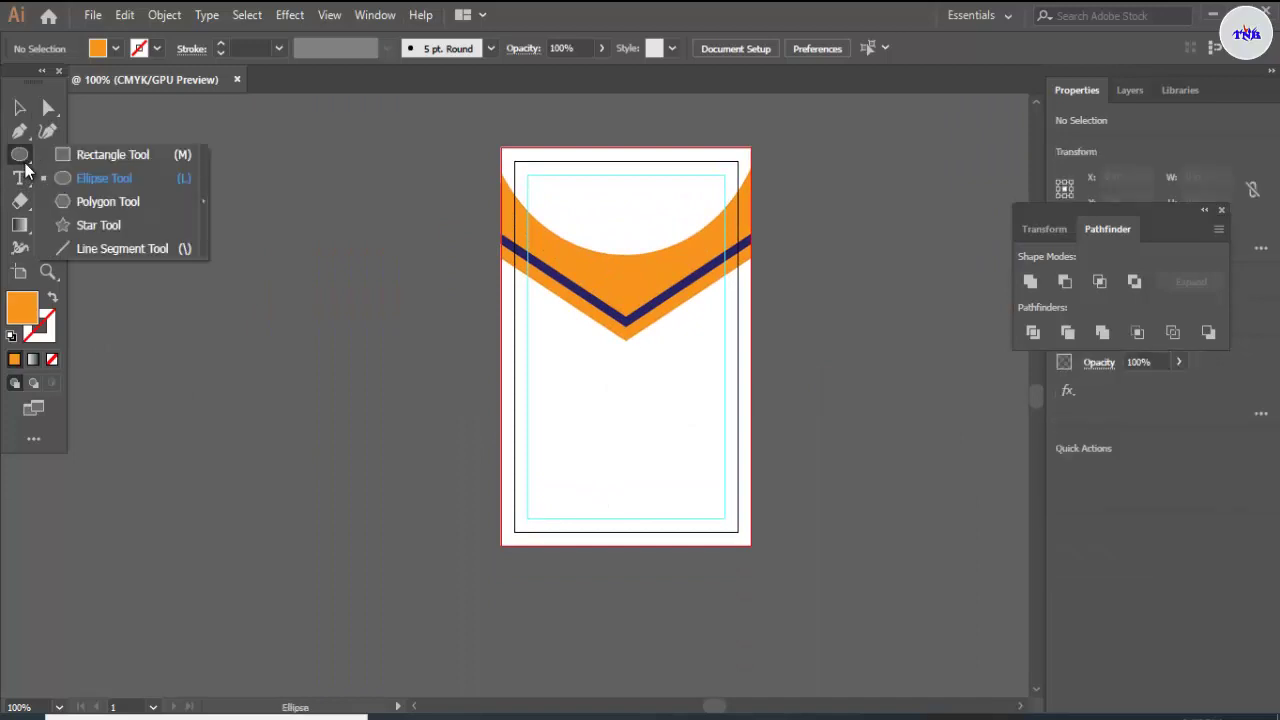
left_click(65, 158)
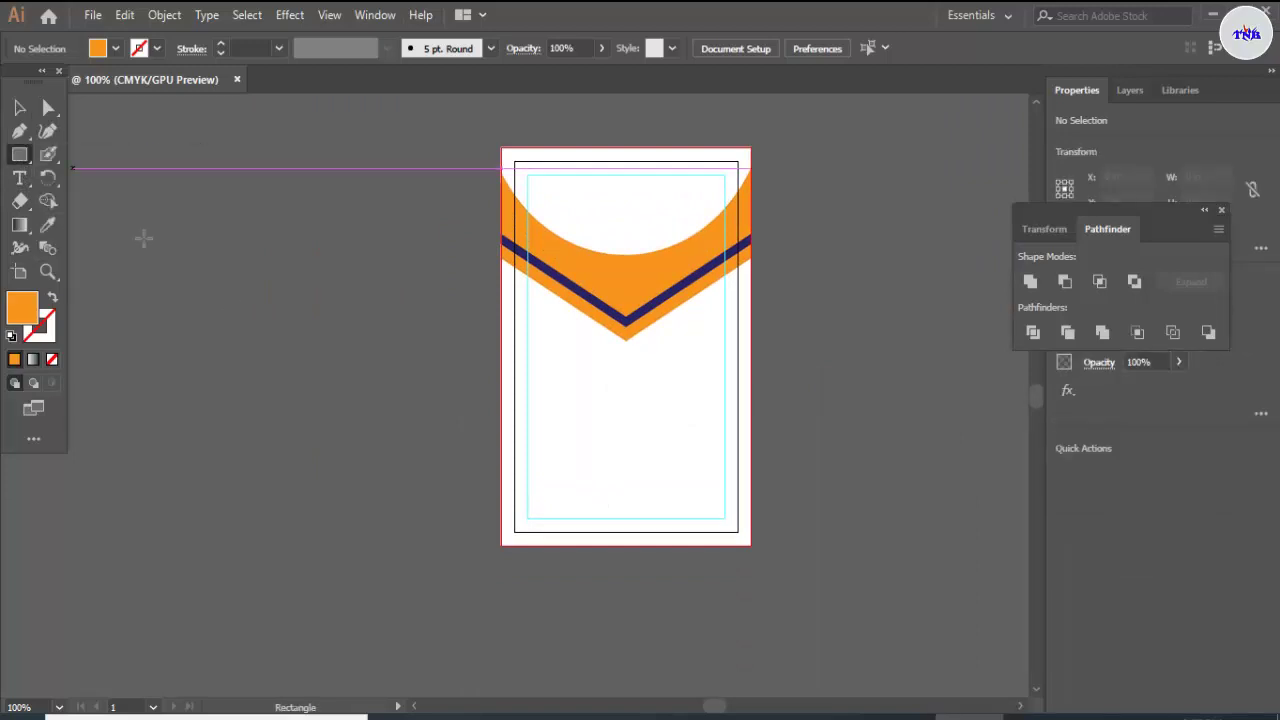
scroll(537, 535, "up", 1)
scroll(537, 535, "up", 1)
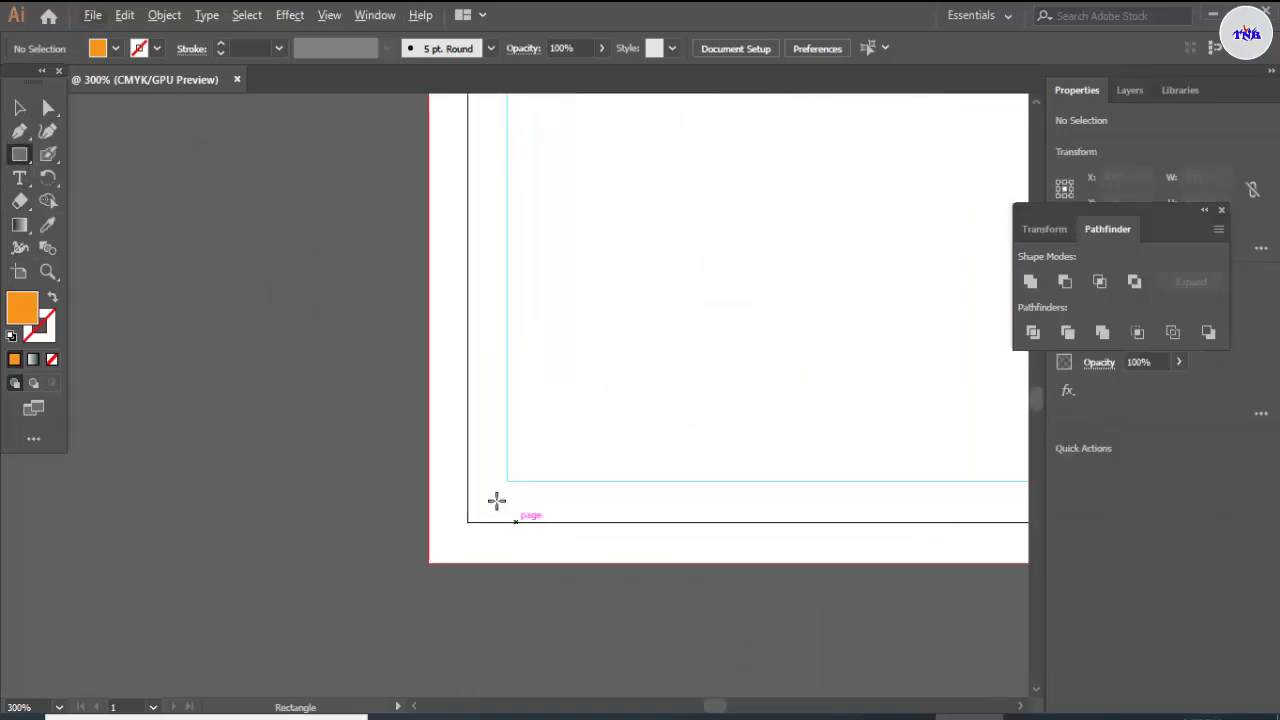
left_click_drag(429, 482, 725, 558)
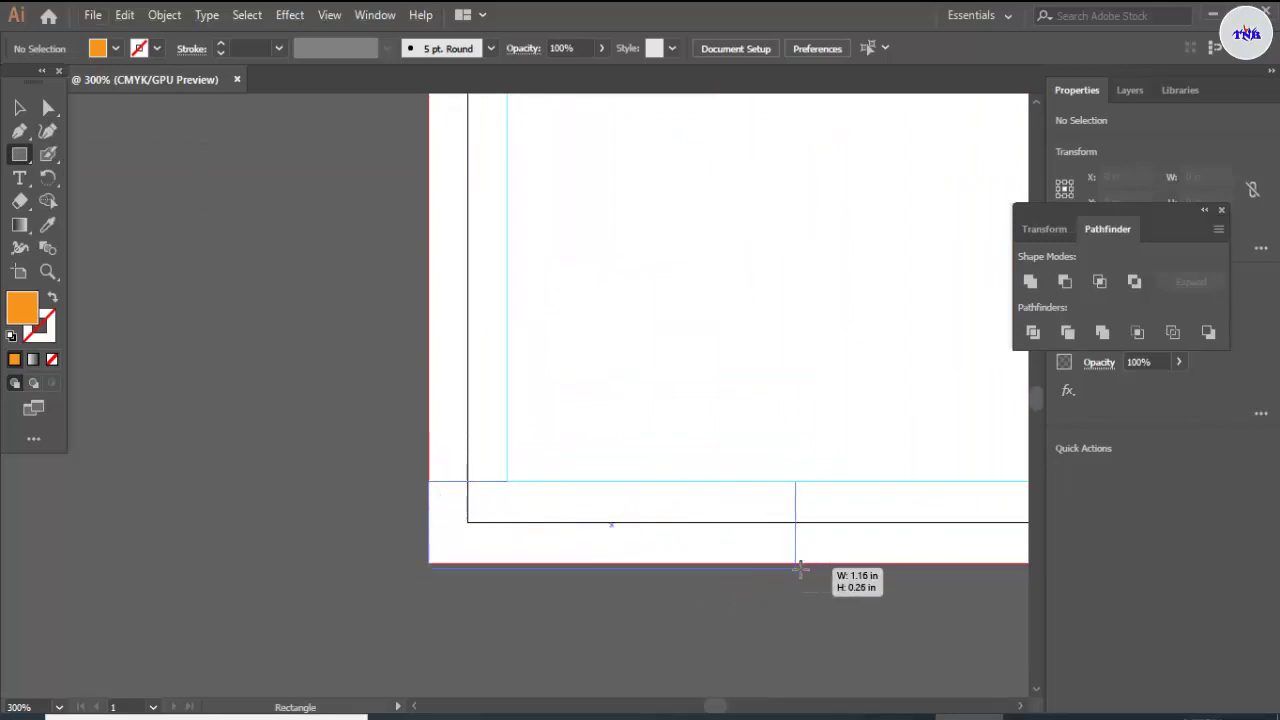
mouse_move(731, 557)
left_mouse_down()
mouse_move(950, 580)
mouse_move(880, 566)
mouse_move(916, 563)
left_mouse_up()
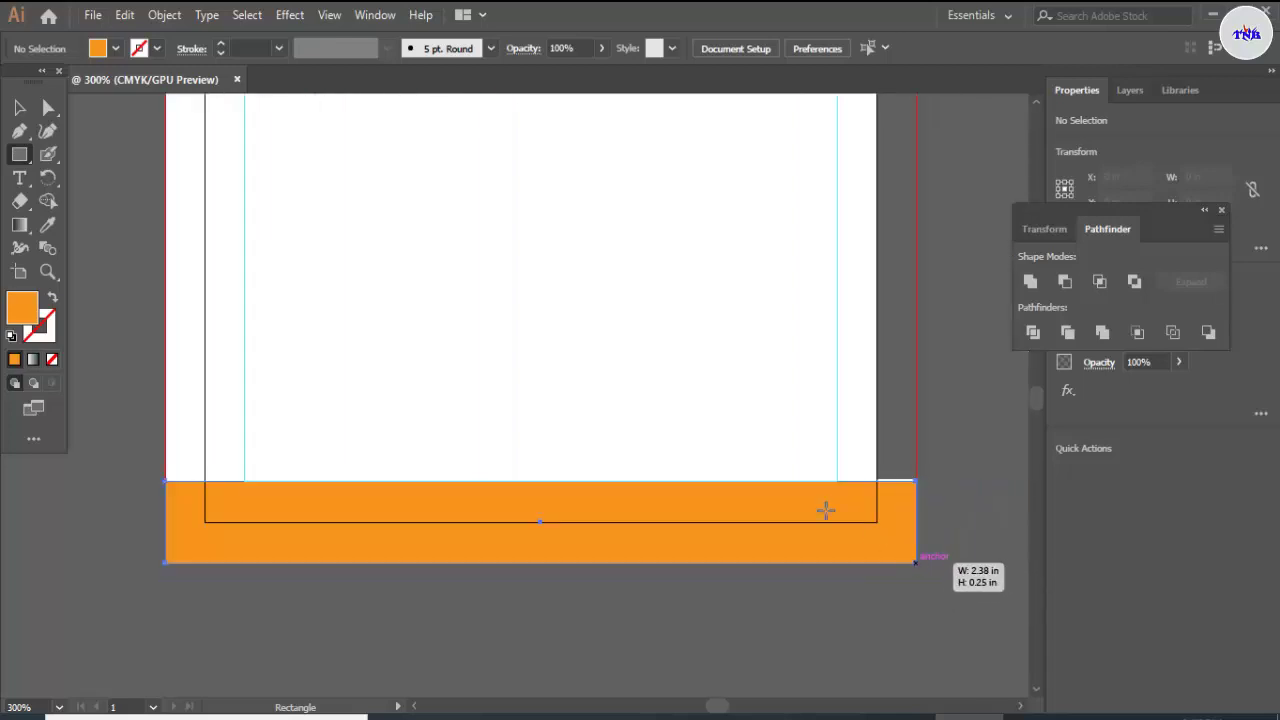
left_click(22, 157)
key("Escape")
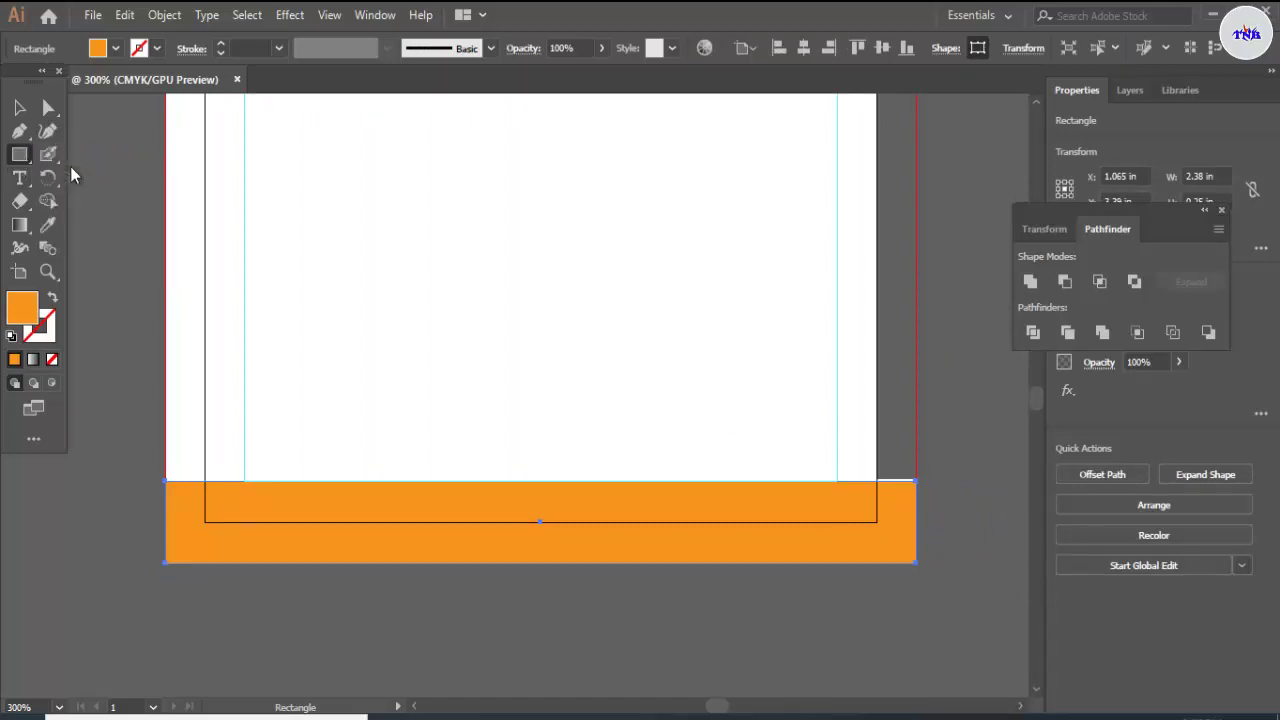
Cut a small 45°-rotated rectangle out of the bottom bar with Pathfinder Minus Front
left_click_drag(367, 321, 585, 389)
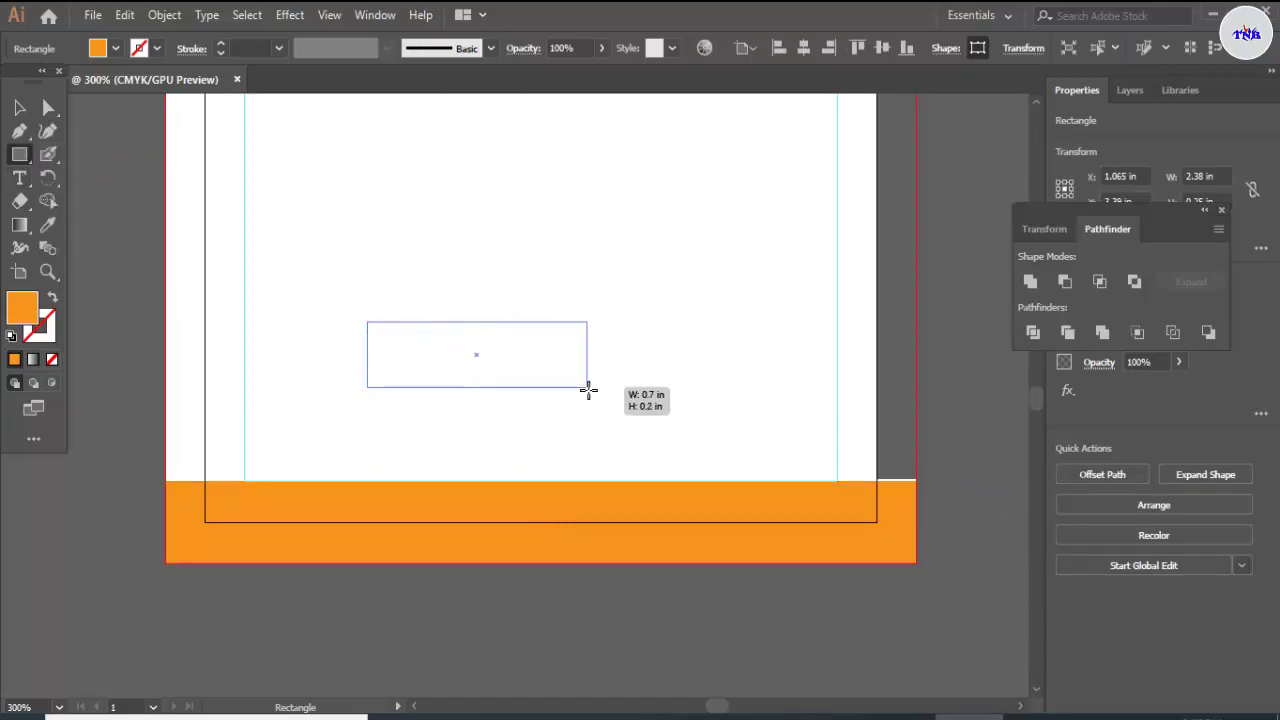
left_click(20, 107)
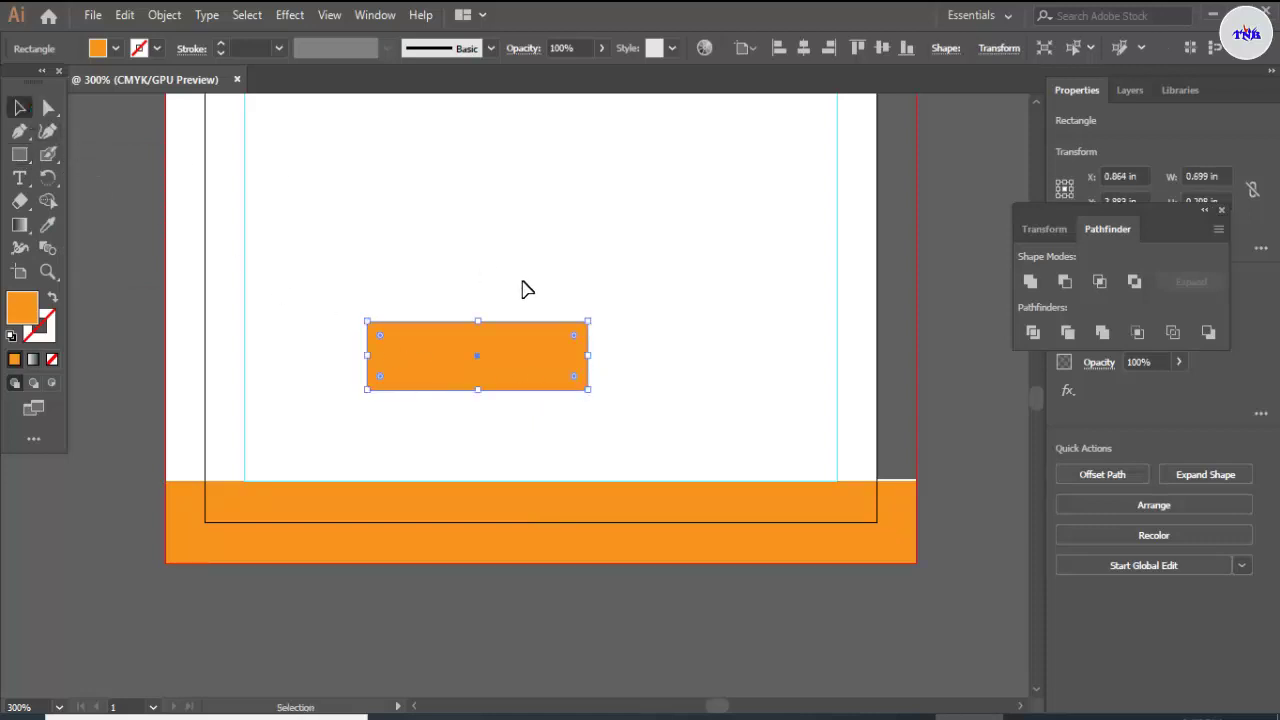
left_click(598, 318)
left_click(580, 326)
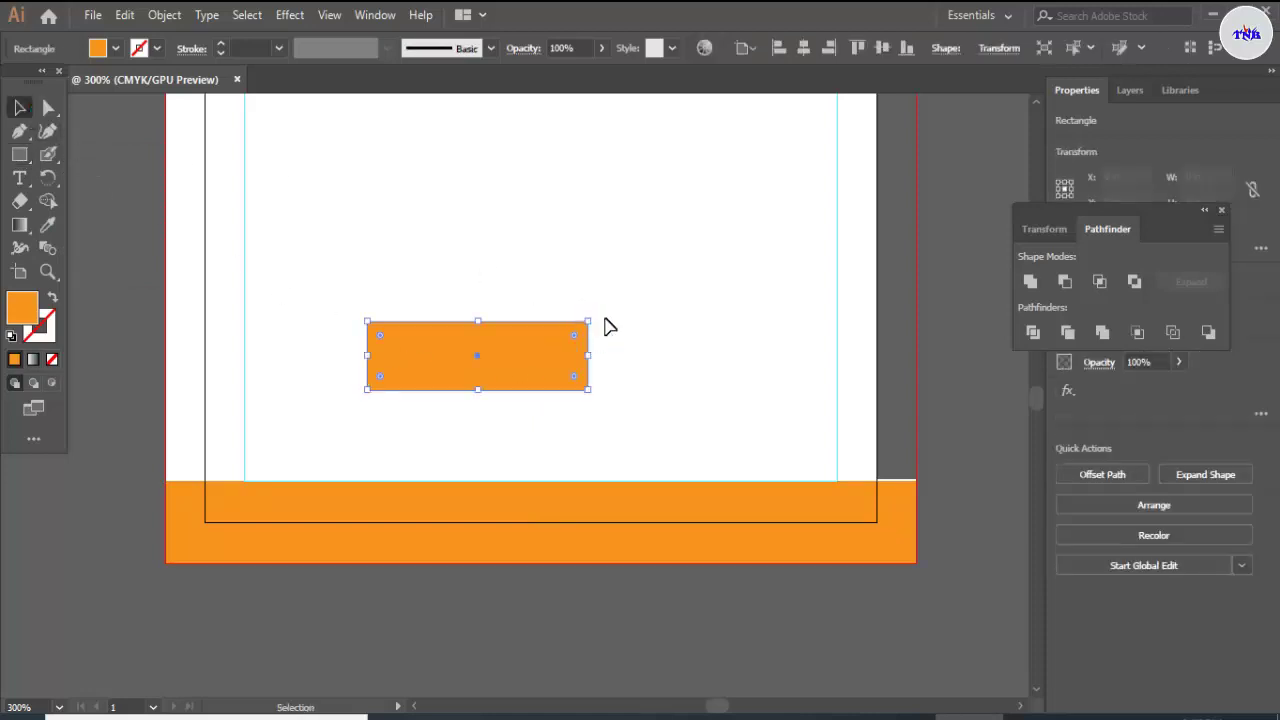
mouse_move(599, 323)
left_mouse_down()
mouse_move(605, 510)
mouse_move(648, 575)
left_mouse_up()
left_click(650, 420)
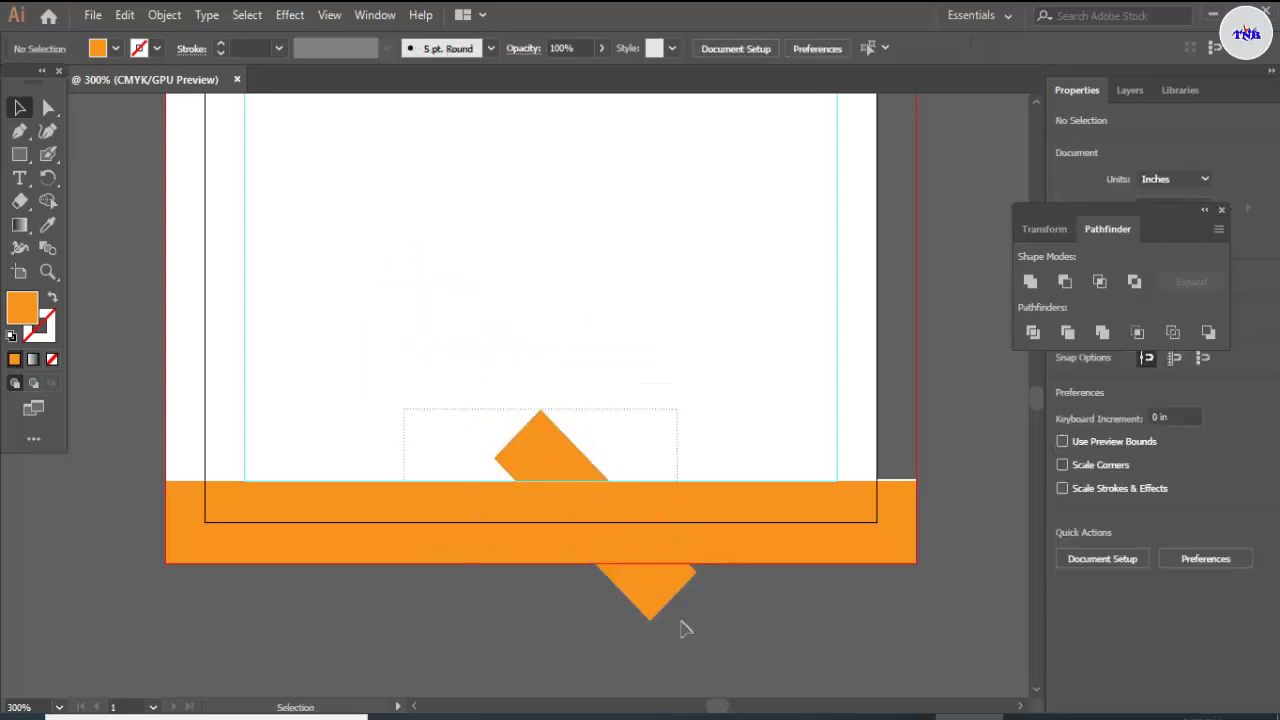
left_click_drag(684, 628, 600, 540)
left_click(1066, 282)
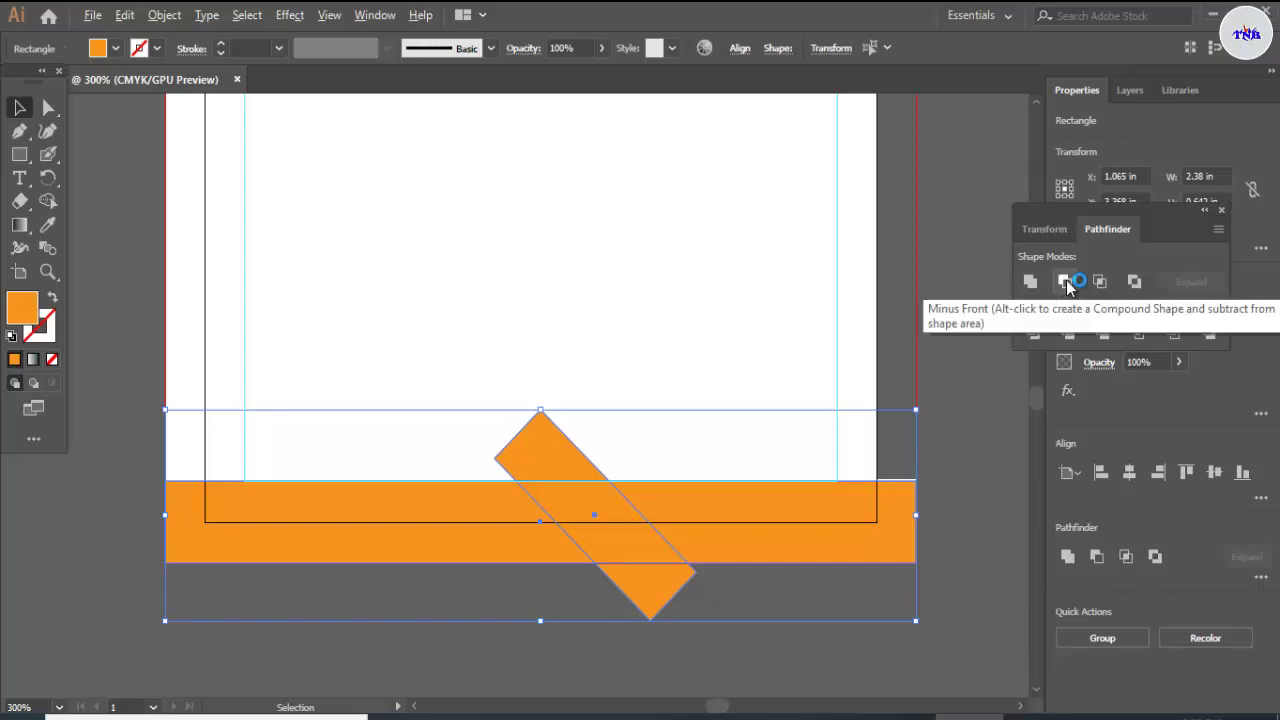
Expand the cut bottom bar into plain shapes with Object > Expand
left_click(680, 393)
left_click(771, 520)
key("ctrl+minus")
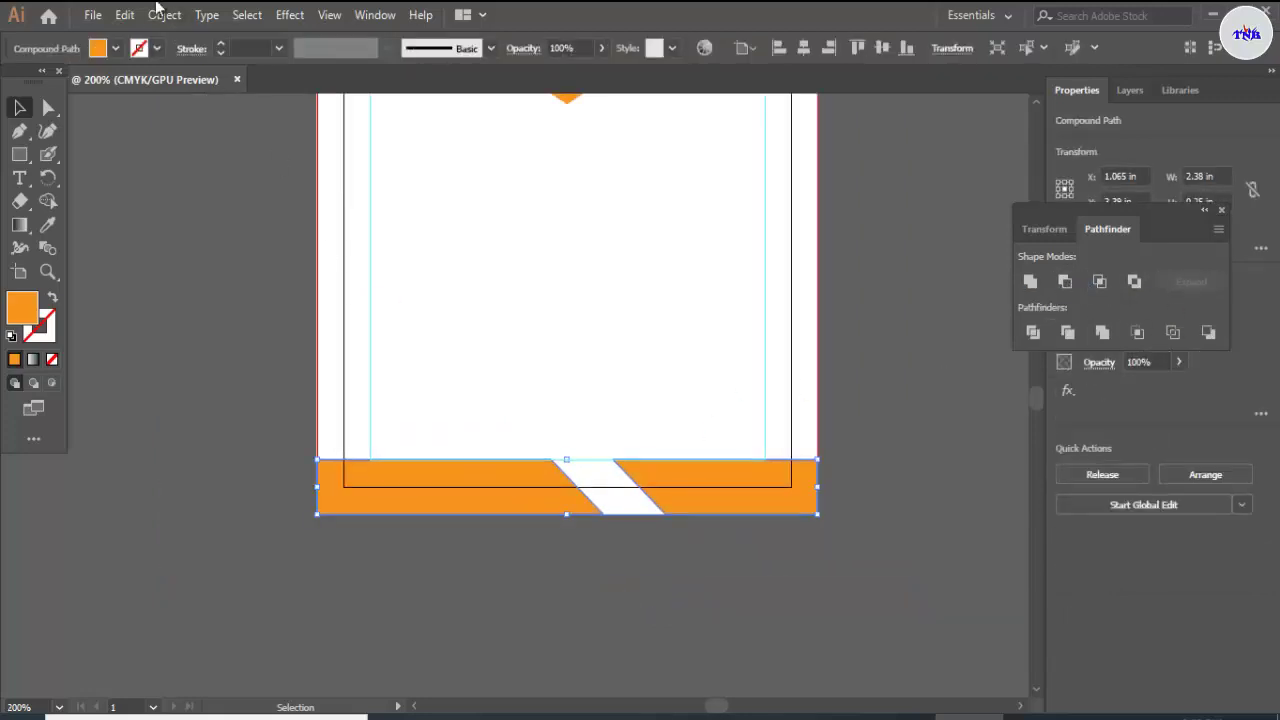
left_click(164, 14)
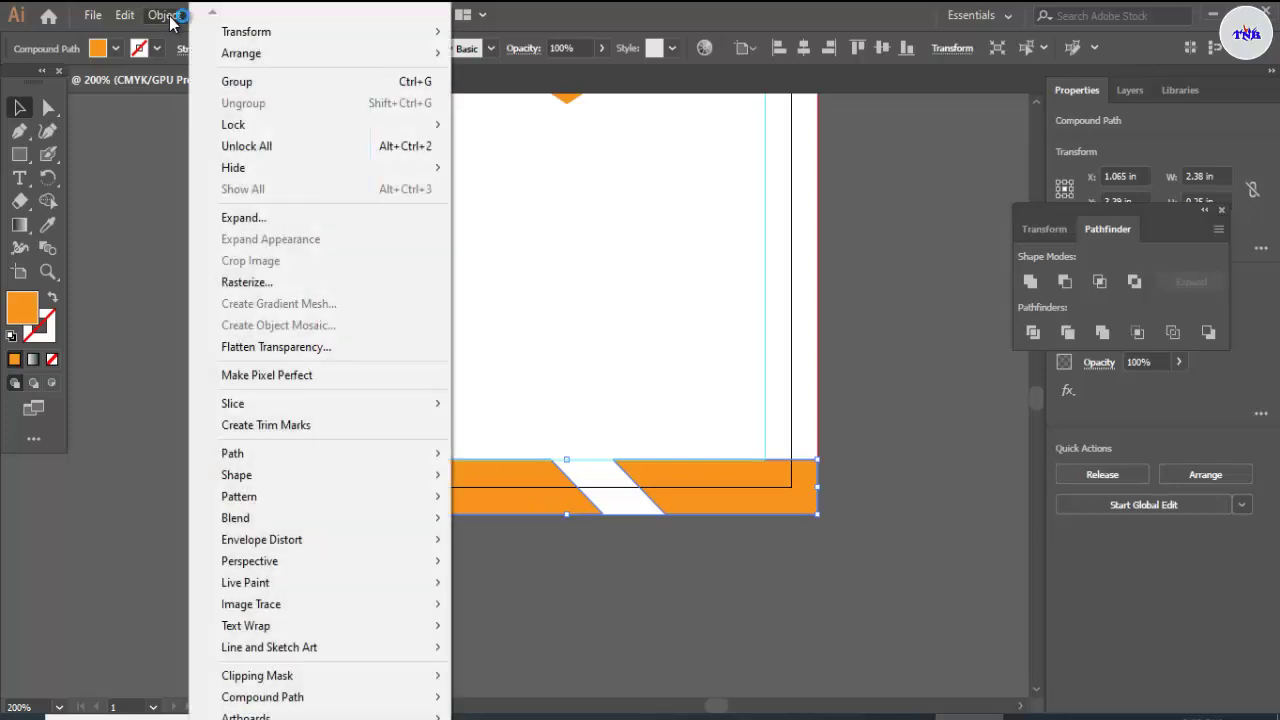
left_click(286, 217)
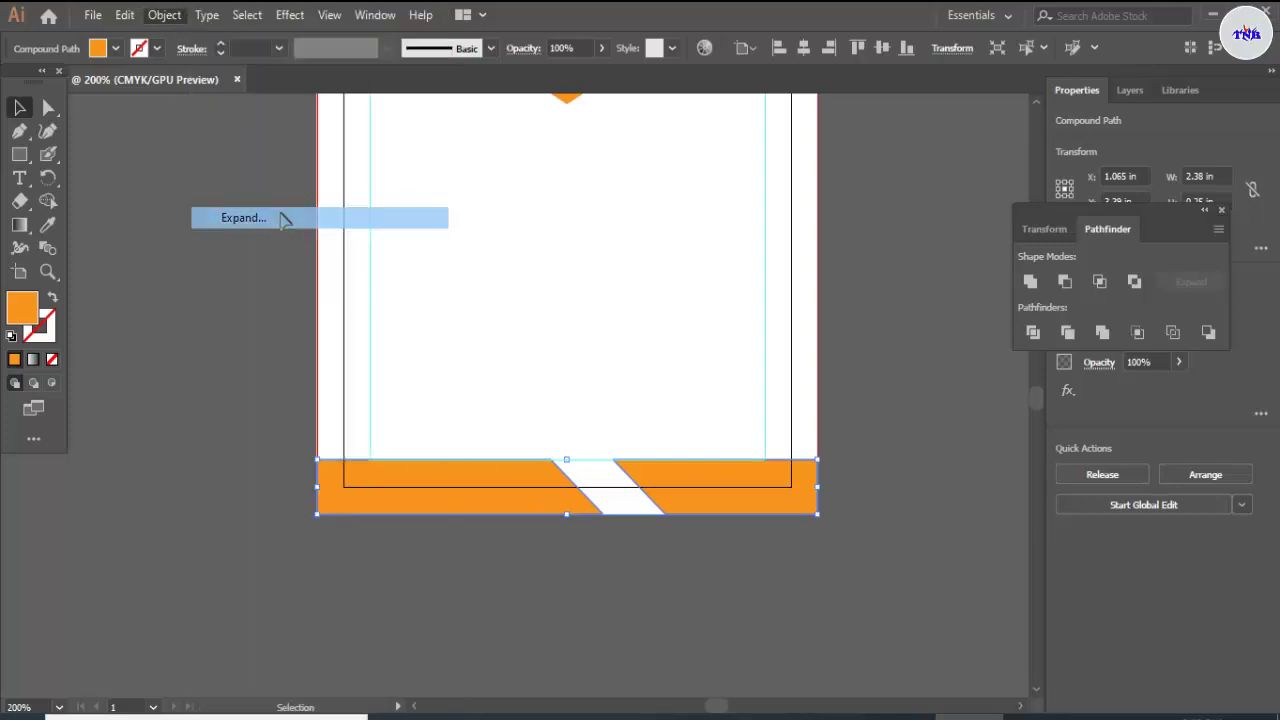
Divide the bottom bar with Pathfinder and ungroup its pieces
left_click(1029, 336)
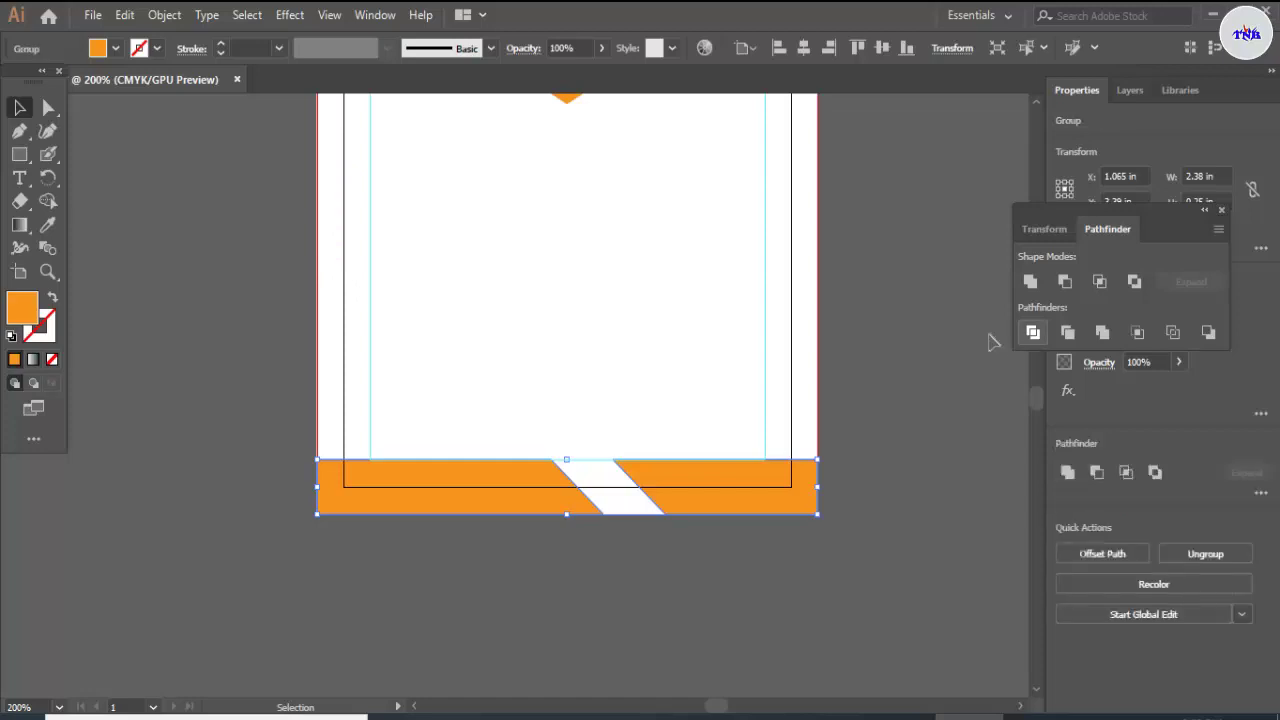
left_click(164, 14)
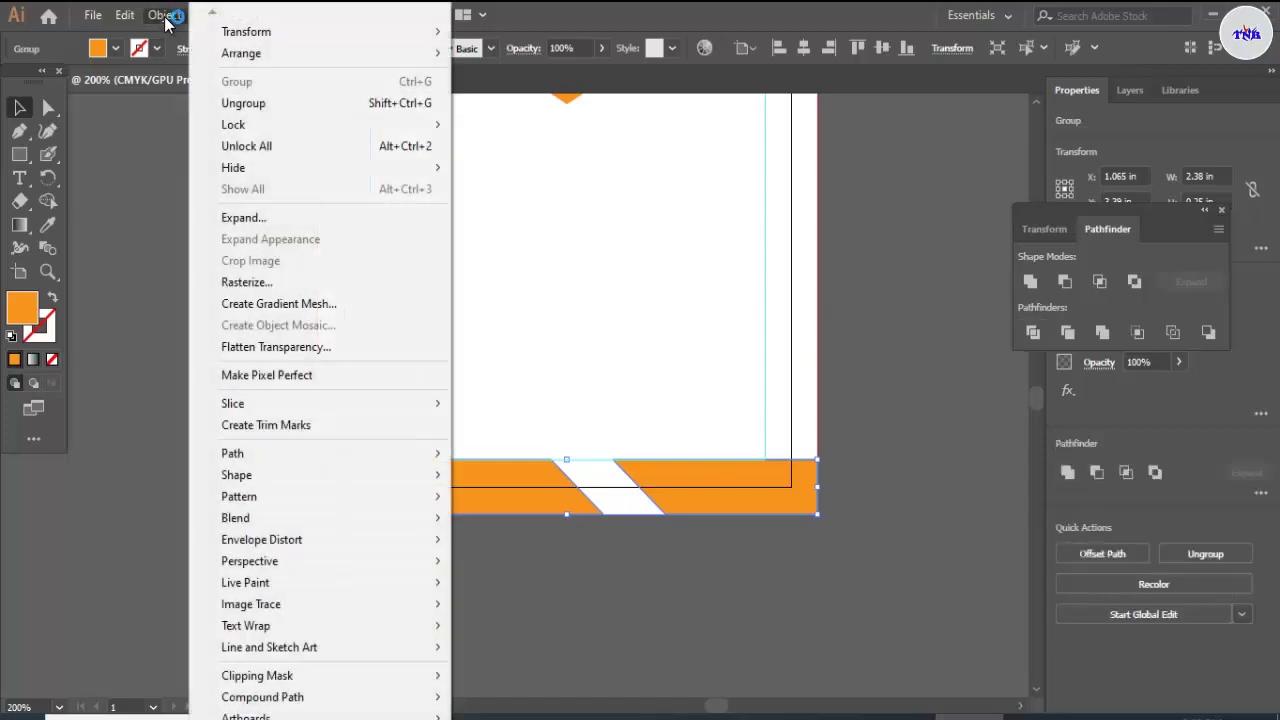
left_click(200, 103)
left_click(655, 410)
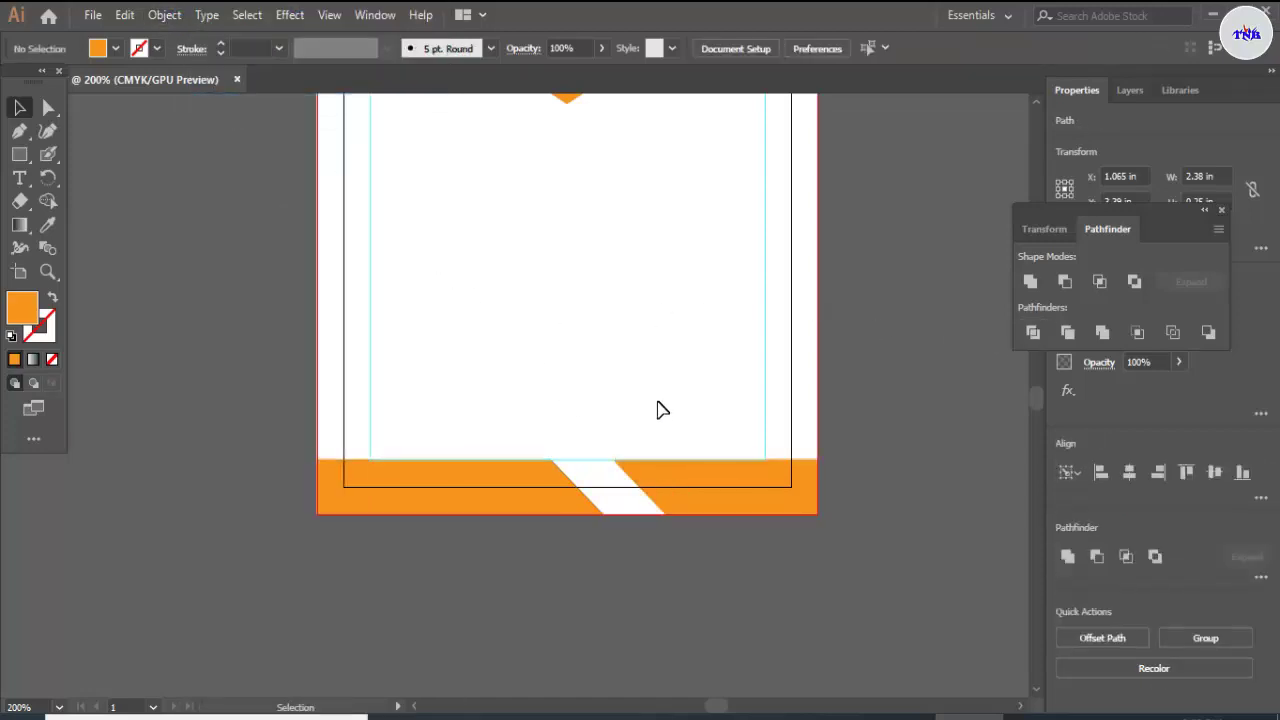
Fill the right-hand slanted bar piece with navy, leaving the left piece orange
left_click(729, 508)
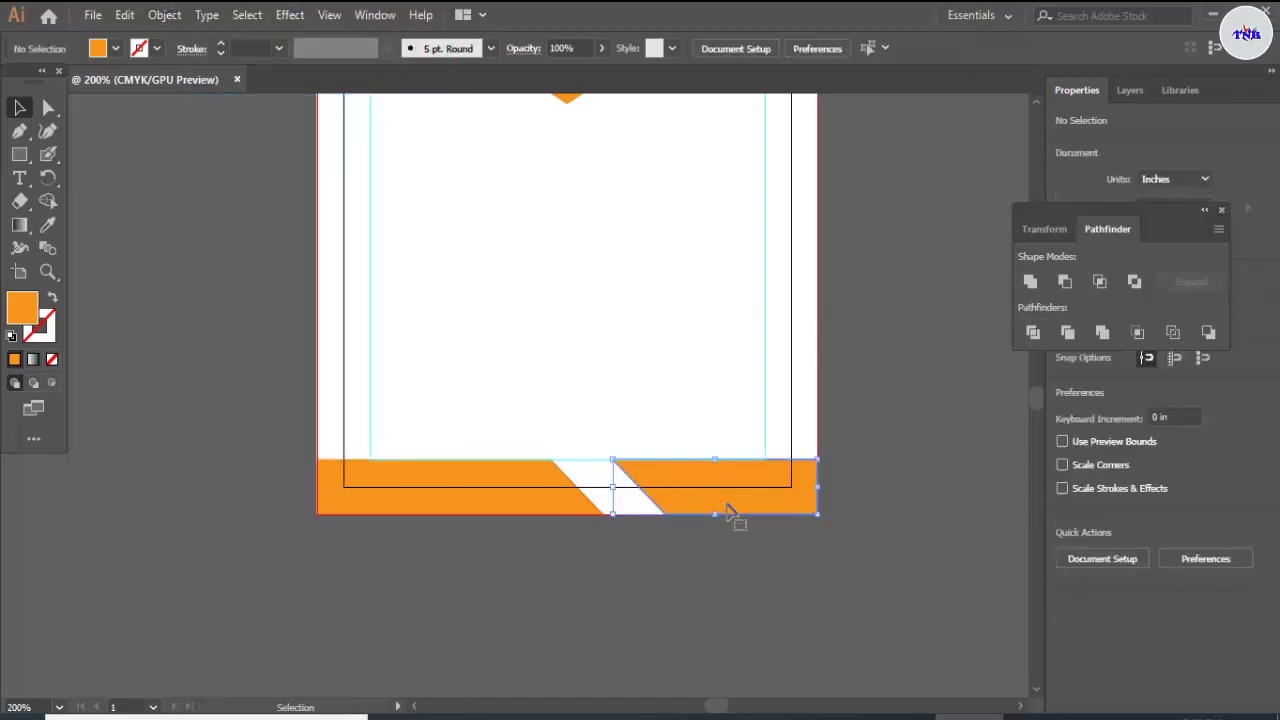
left_click(138, 50)
left_click(171, 96)
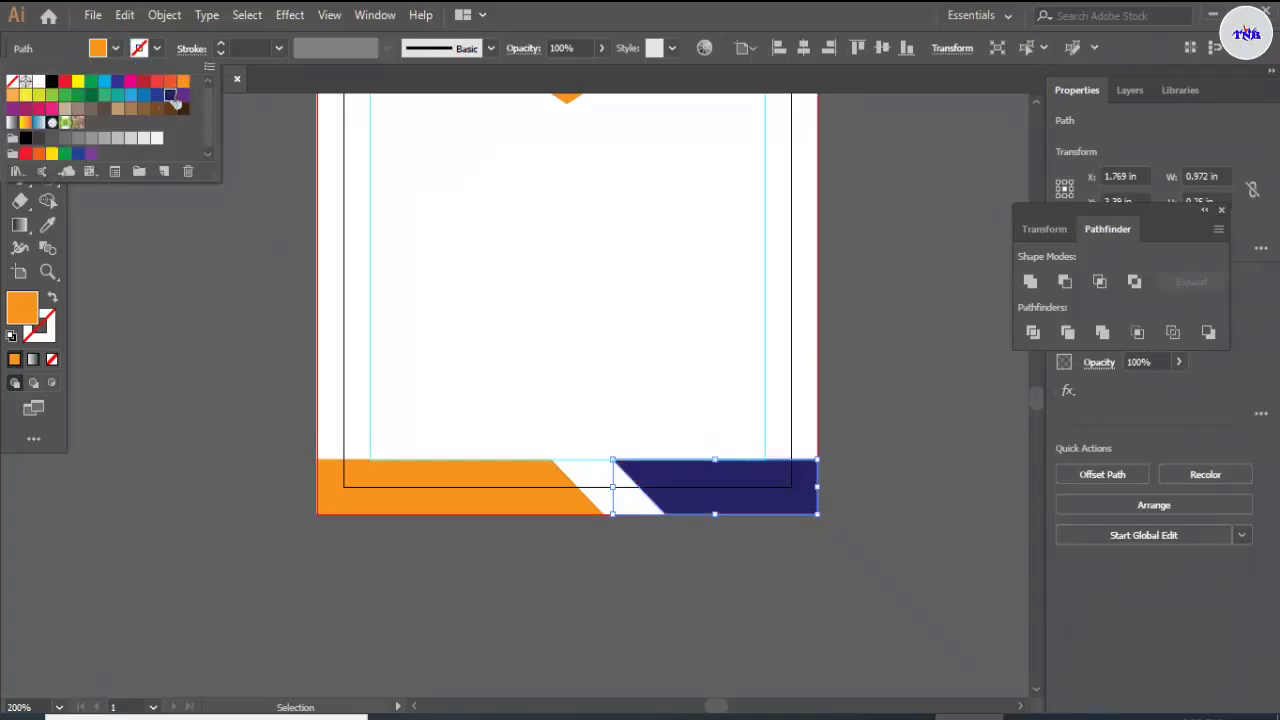
left_click(910, 293)
scroll(731, 297, "up", 5)
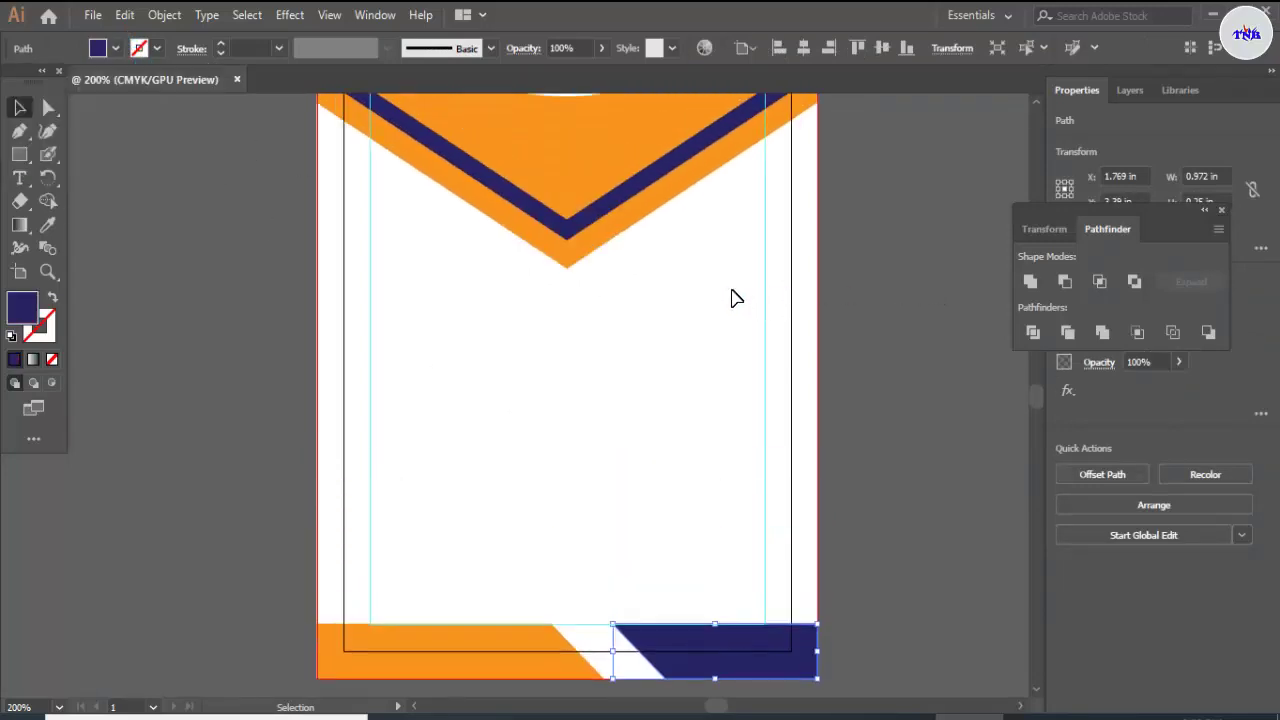
scroll(703, 330, "up", 3)
scroll(720, 440, "up", 4)
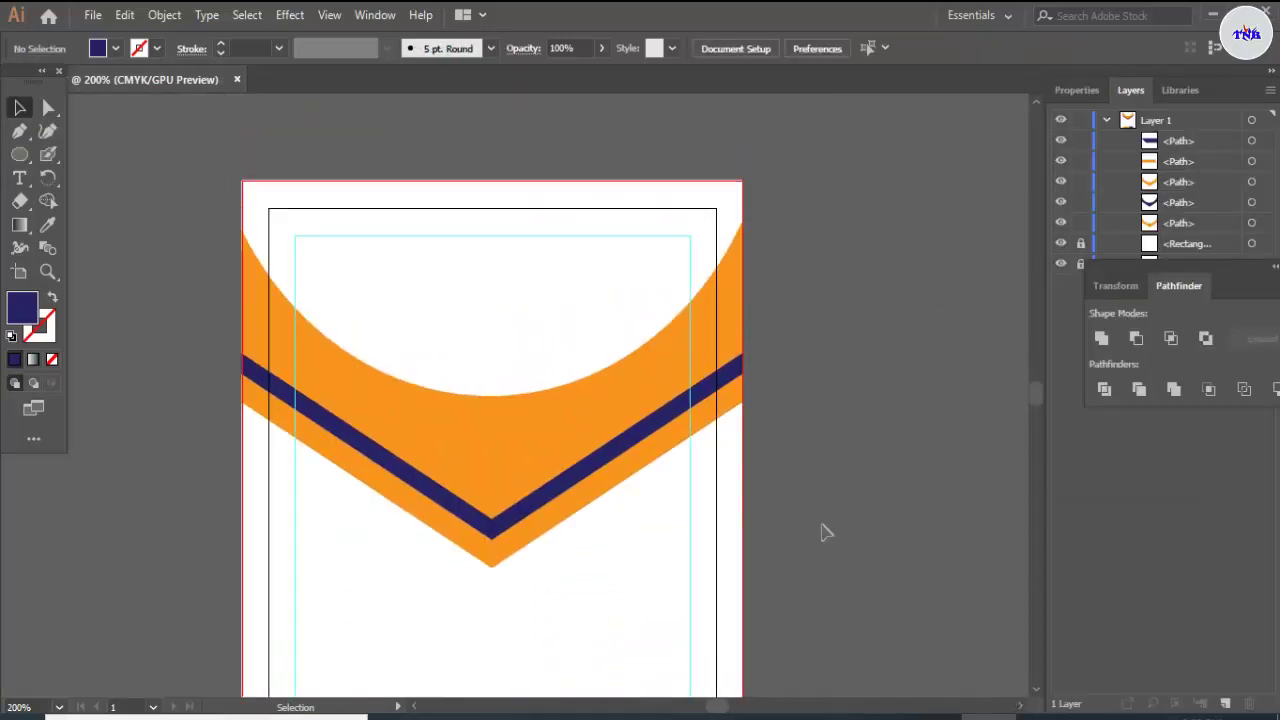
Draw a navy 0.88 in circle over the chevron and centre it on the card
left_click(28, 162)
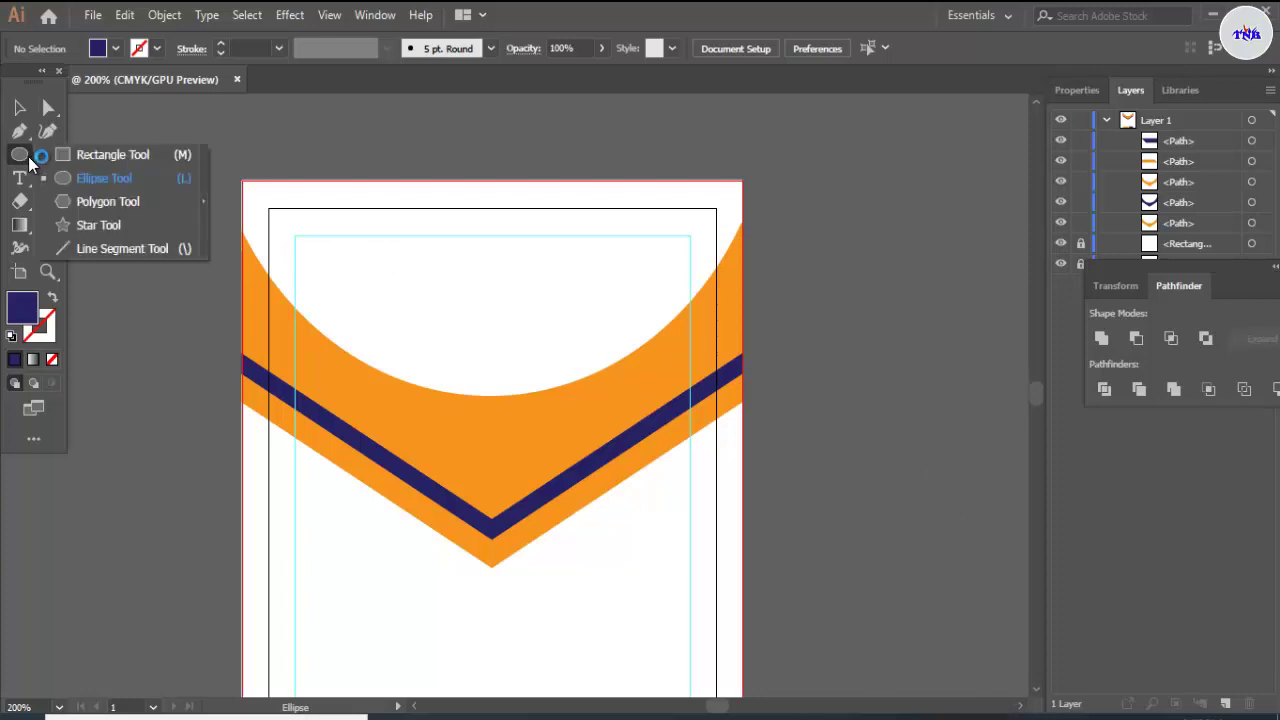
left_click(90, 175)
mouse_move(406, 280)
left_mouse_down()
mouse_move(512, 437)
mouse_move(551, 462)
left_mouse_up()
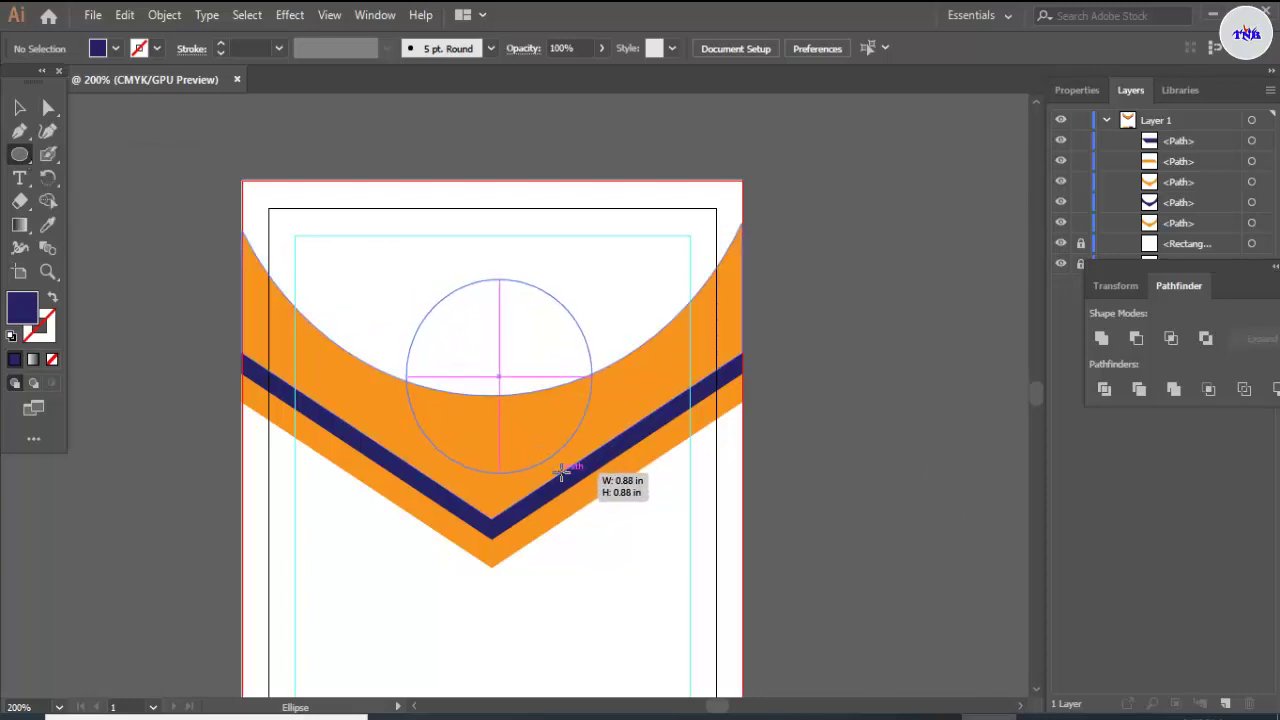
left_click_drag(551, 462, 553, 474)
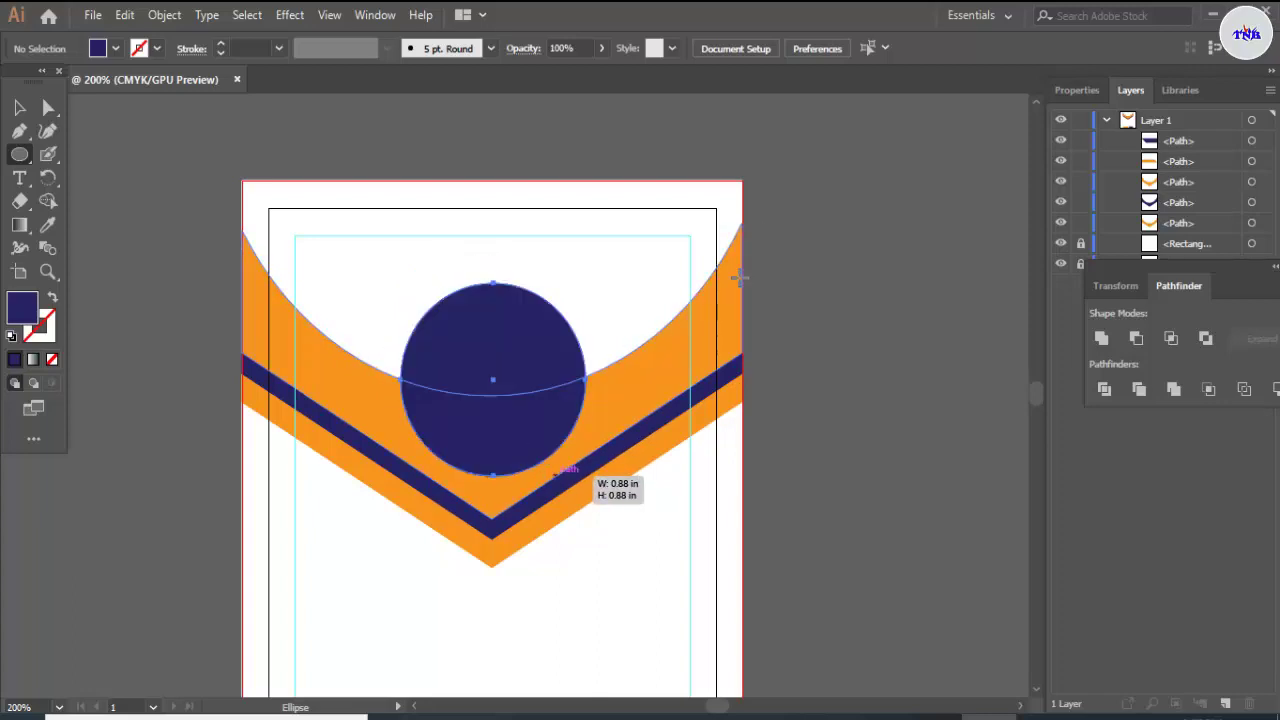
left_click(803, 48)
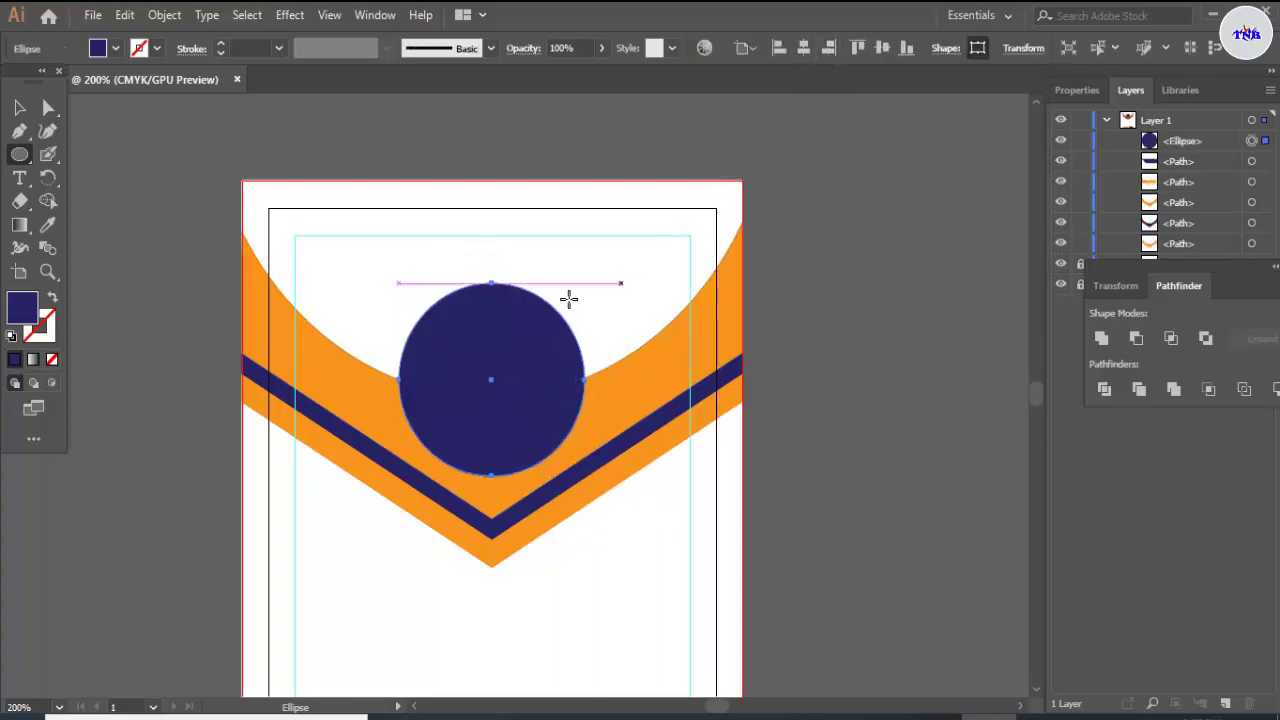
Paste a copy of the circle in front, shrink it slightly, and move it right of the card
left_click(20, 107)
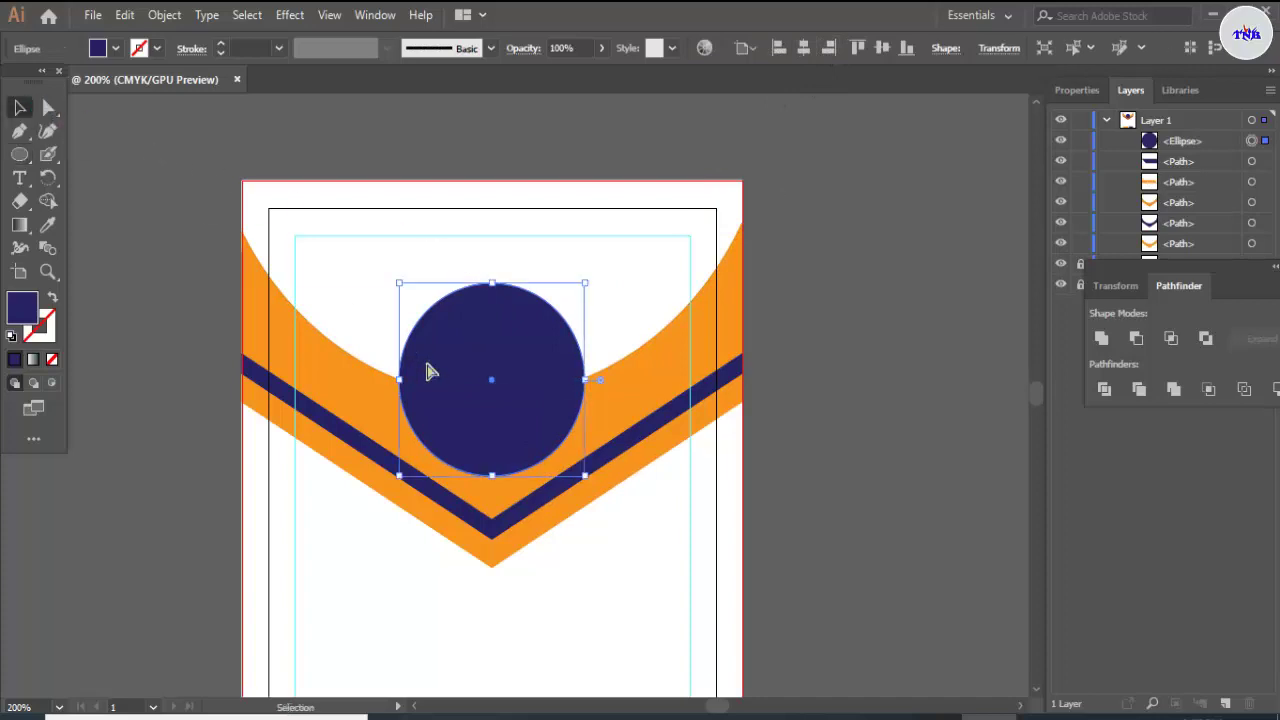
key("ctrl+c")
key("ctrl+f")
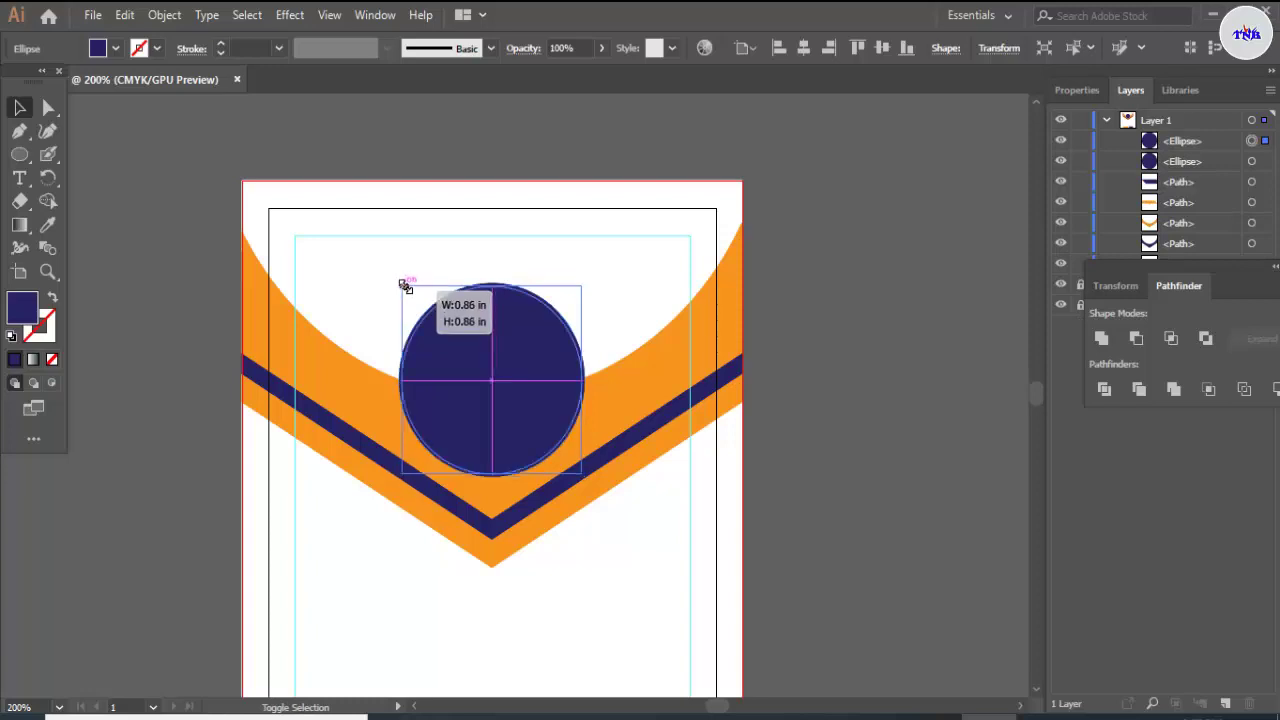
left_click_drag(400, 282, 404, 287)
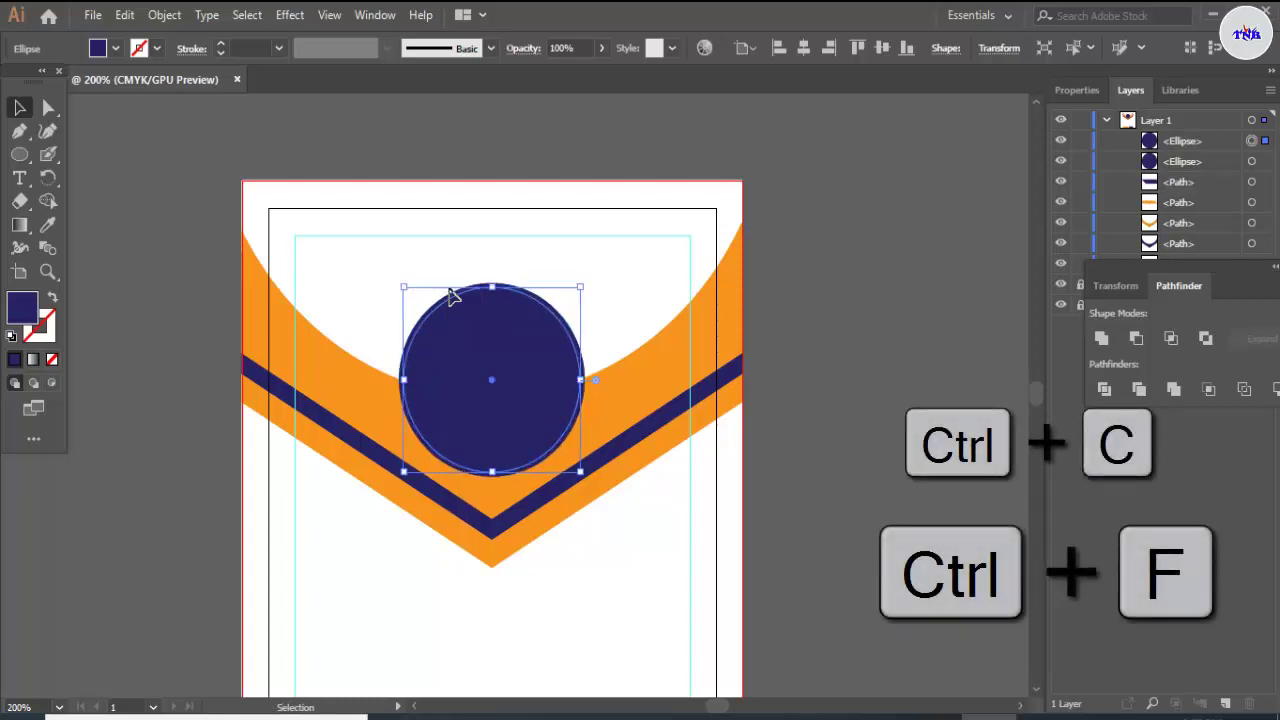
left_click(533, 258)
left_click_drag(514, 371, 850, 333)
Drag id card.jpg from the desktop into the Illustrator document as a linked image
left_click(1215, 15)
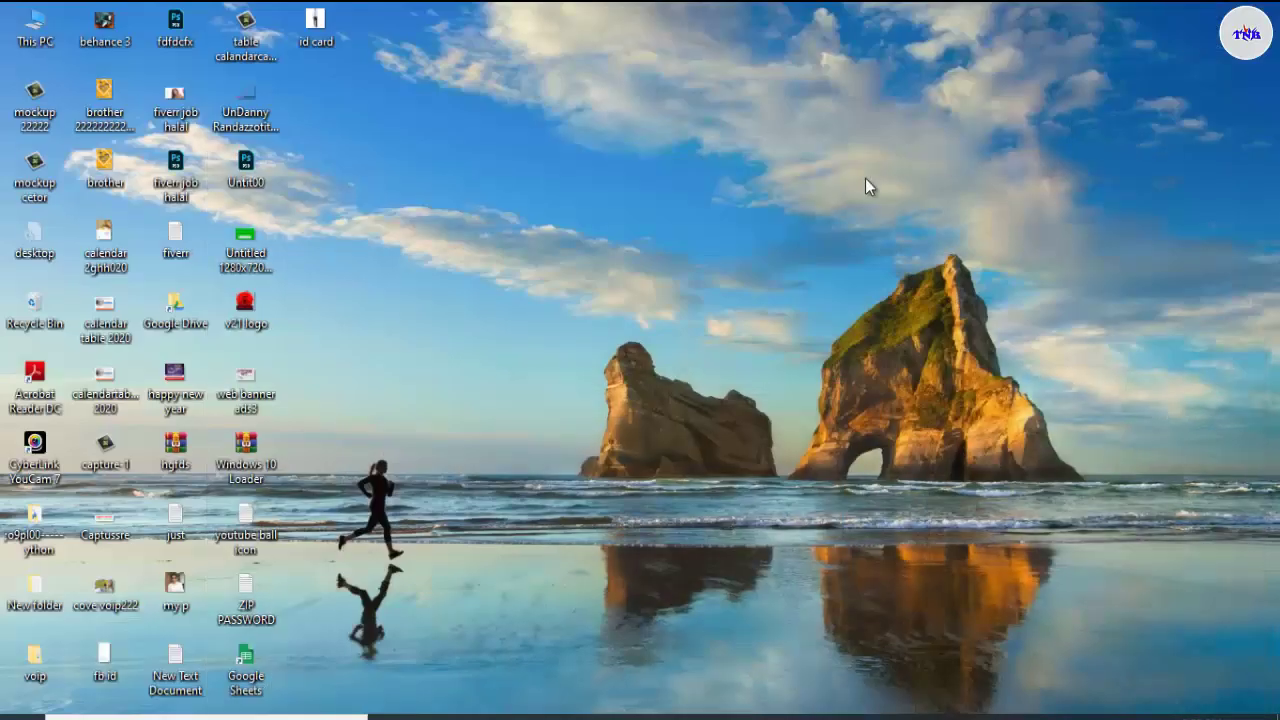
mouse_move(330, 38)
left_mouse_down()
mouse_move(940, 428)
mouse_move(816, 337)
left_mouse_up()
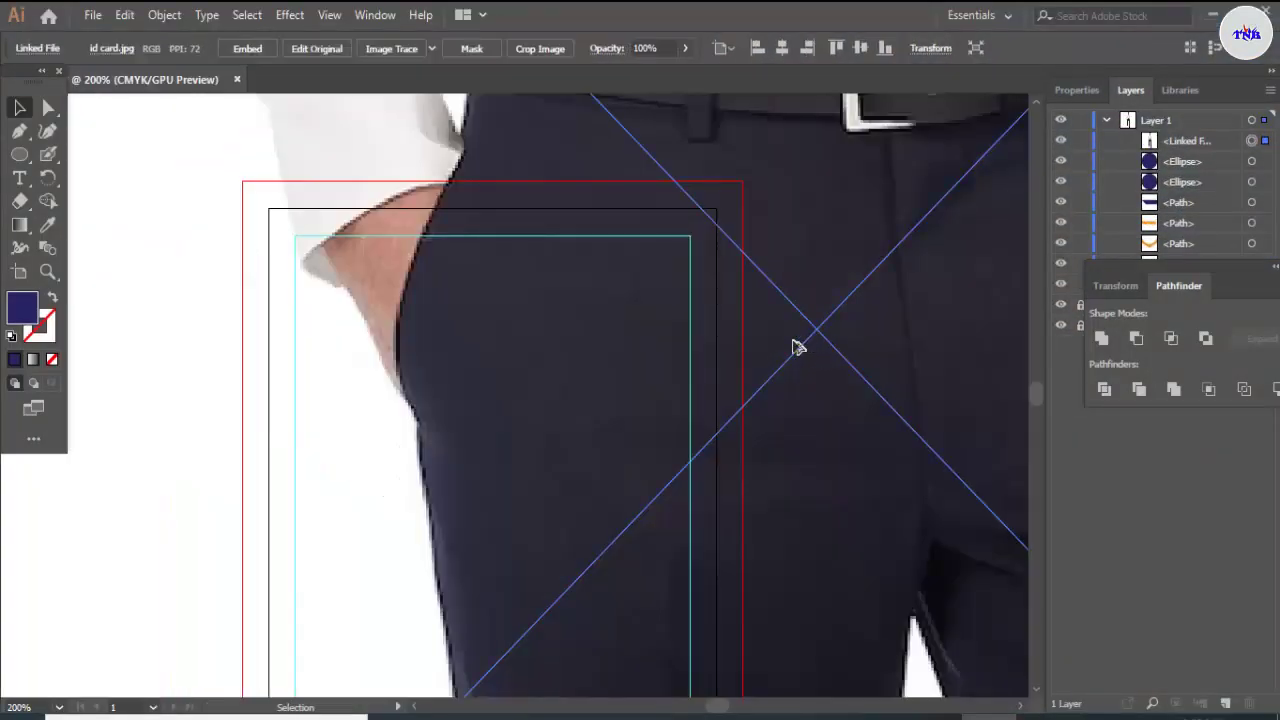
Scale the id card photo up over the spare circle, keeping it upright
scroll(797, 346, "down", 3)
scroll(794, 344, "down", 3)
scroll(794, 343, "down", 5)
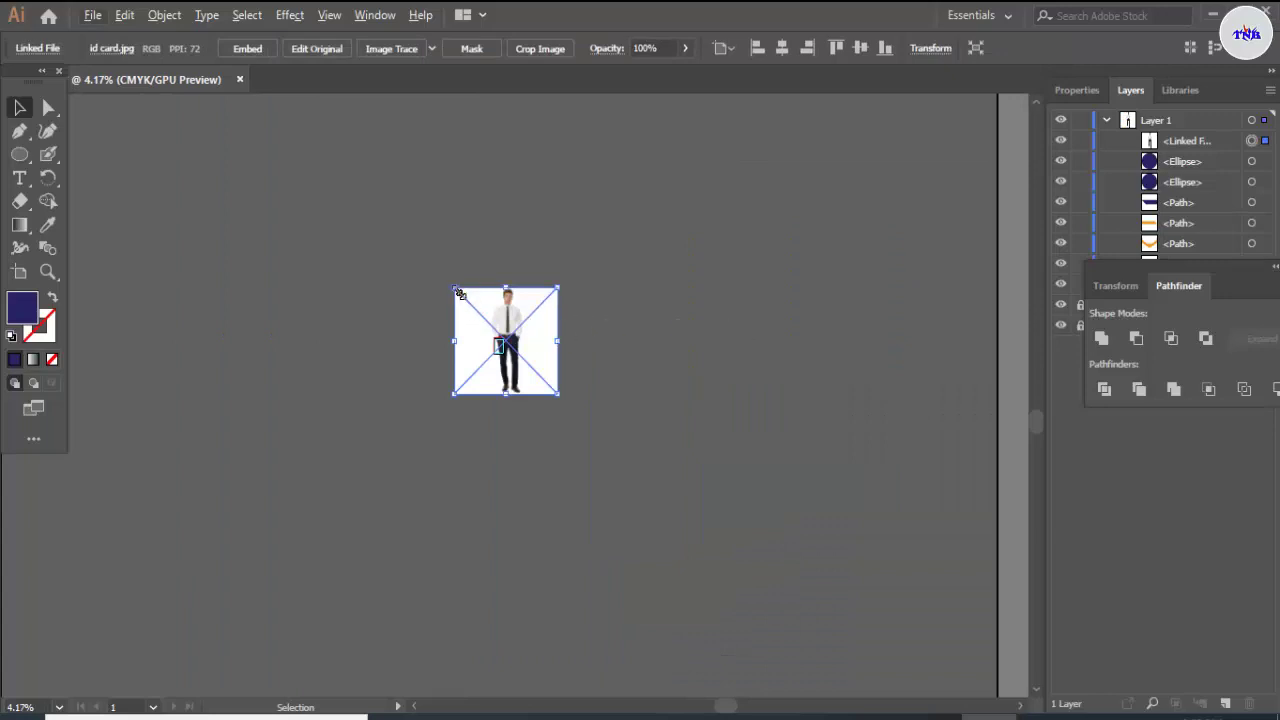
left_click_drag(458, 291, 497, 334)
scroll(472, 462, "up", 5)
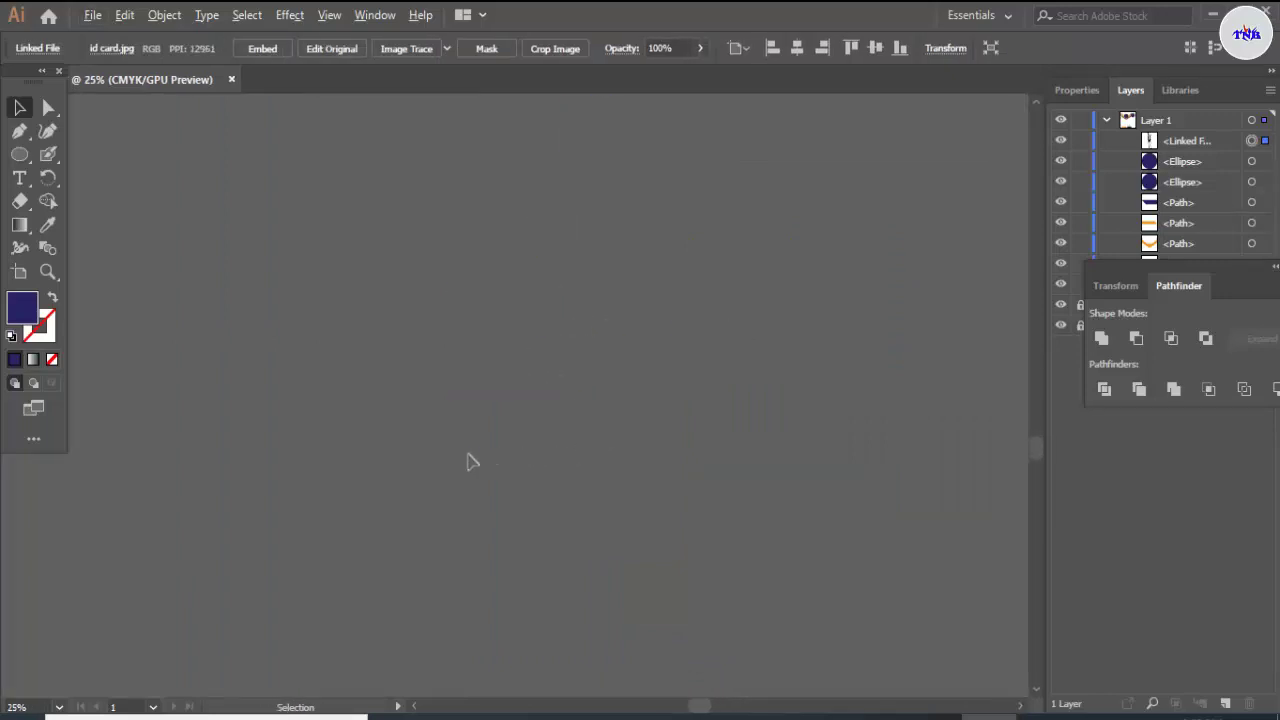
scroll(713, 380, "up", 3)
scroll(729, 394, "up", 2)
scroll(737, 403, "up", 4)
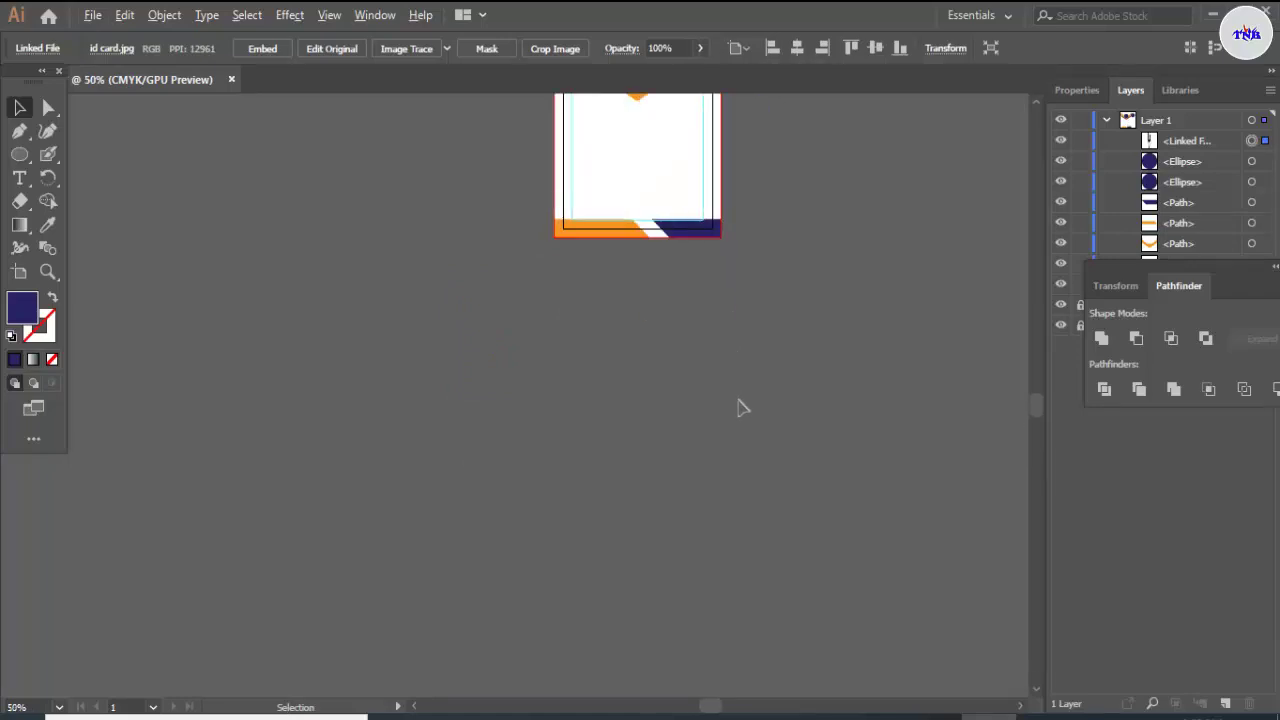
scroll(755, 393, "up", 4)
scroll(734, 386, "up", 3)
scroll(794, 371, "up", 2)
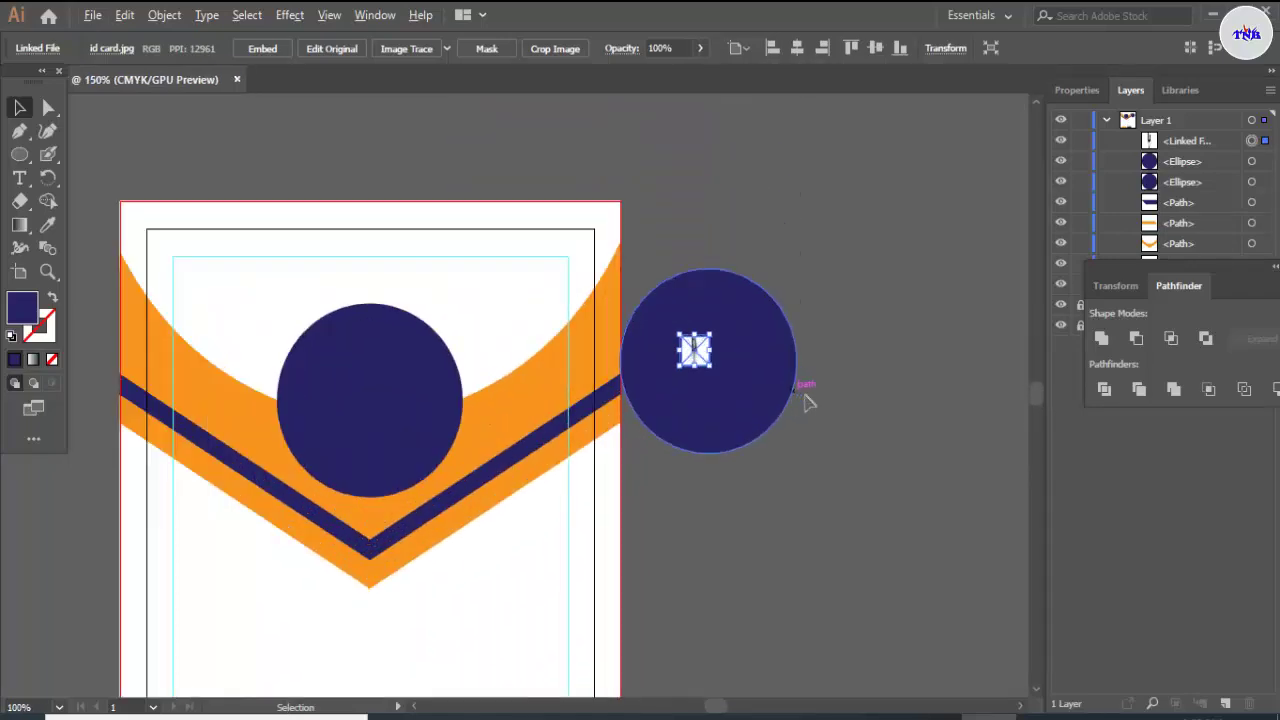
scroll(808, 397, "up", 3)
scroll(740, 430, "up", 1)
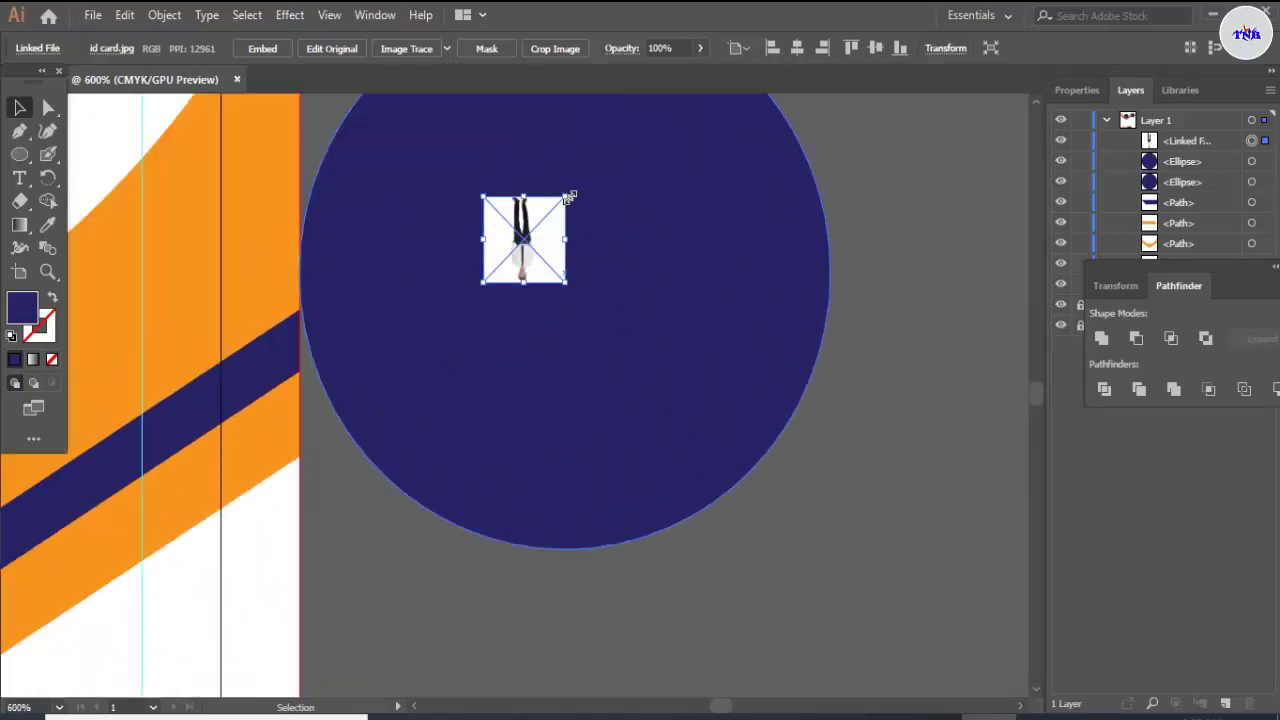
left_click_drag(569, 197, 411, 340)
key("ctrl+z")
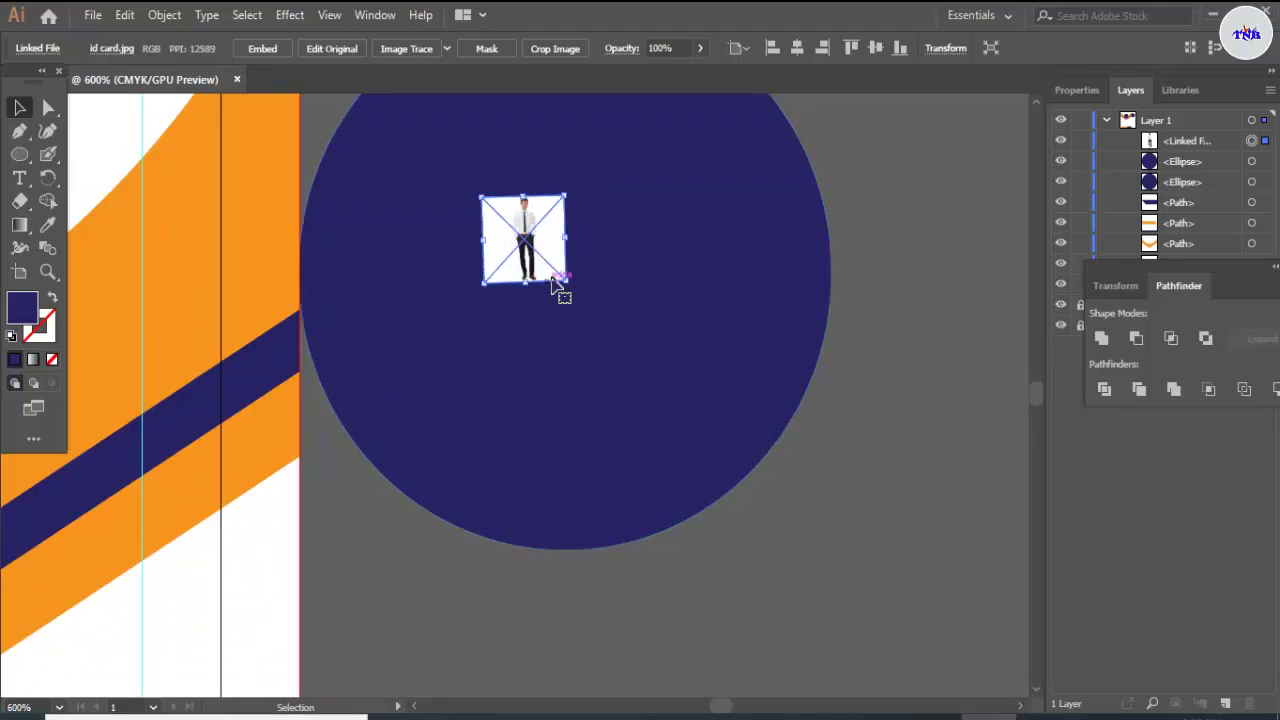
left_click_drag(565, 280, 703, 449)
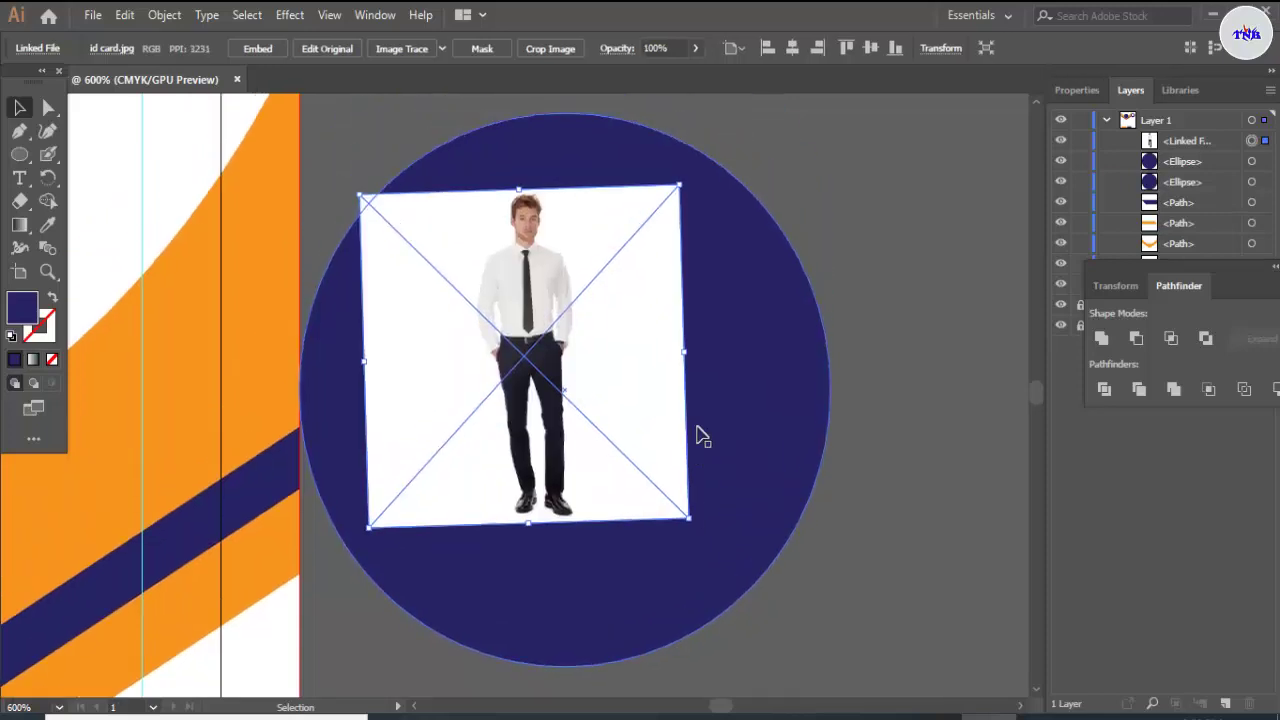
scroll(699, 430, "up", 2)
left_click_drag(688, 262, 686, 266)
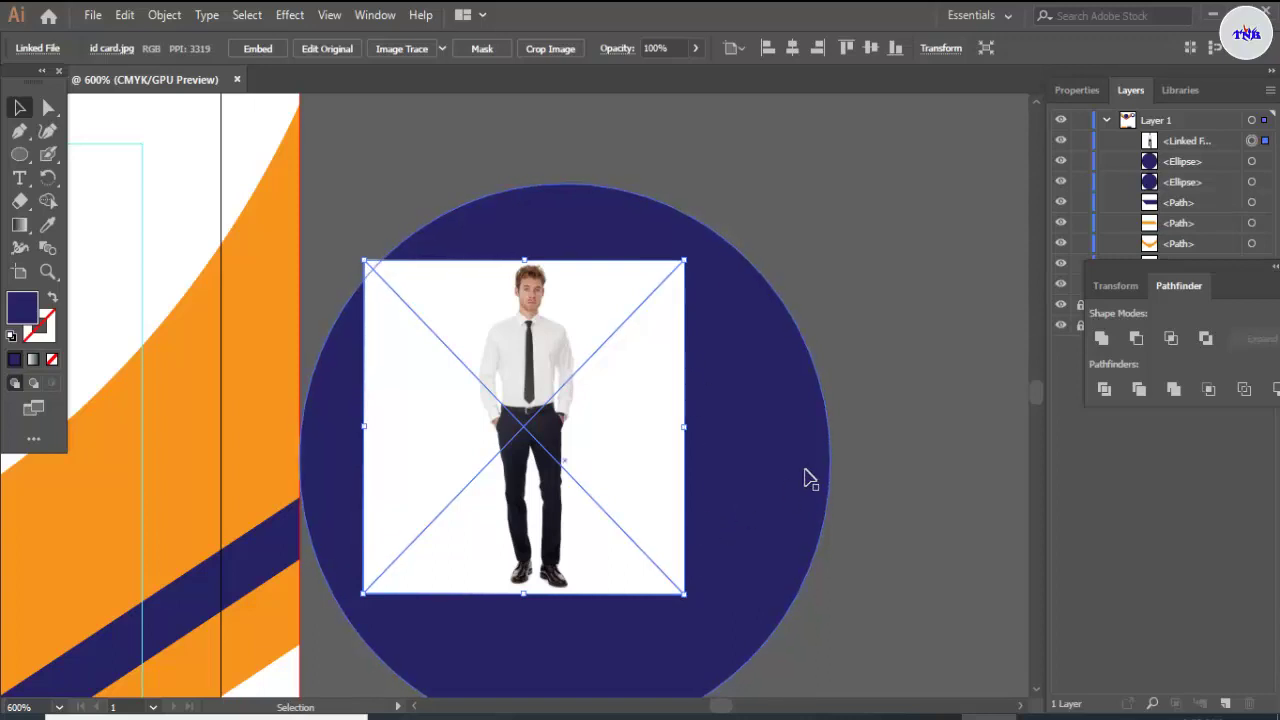
Stack the circle above the photo in Layers and enlarge the photo behind it
left_click_drag(1179, 147, 1182, 172)
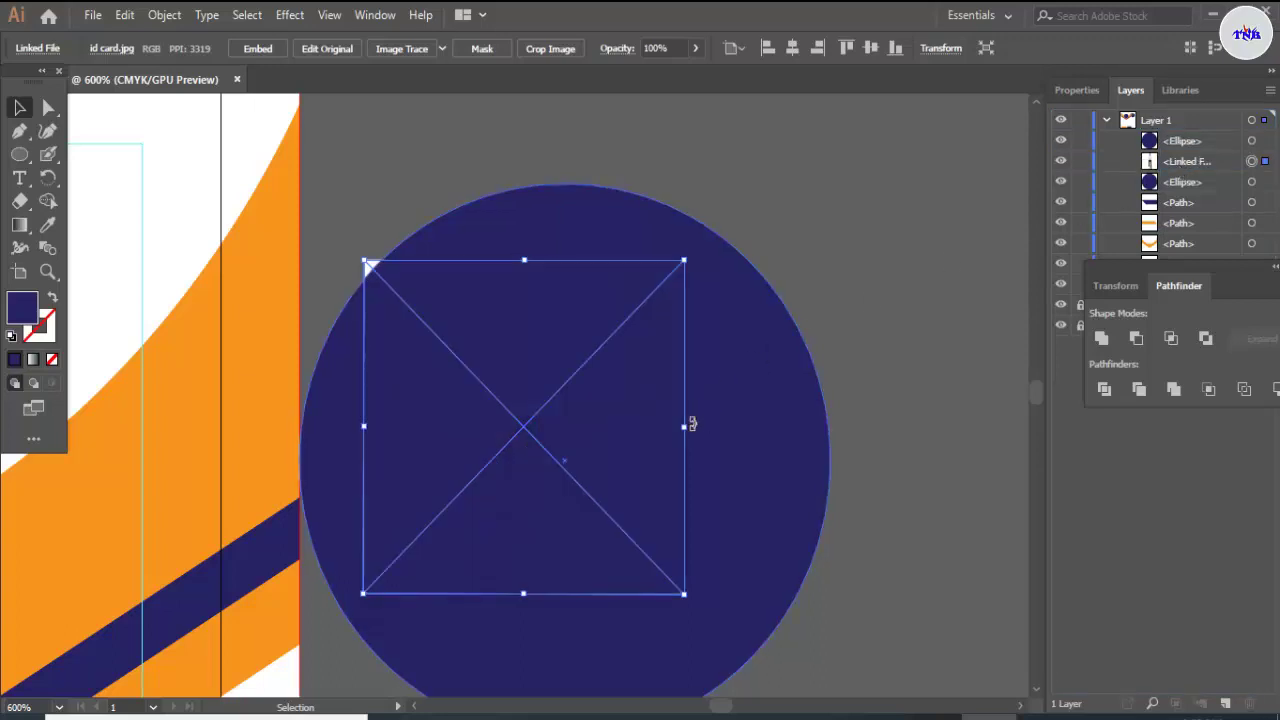
scroll(703, 426, "down", 2)
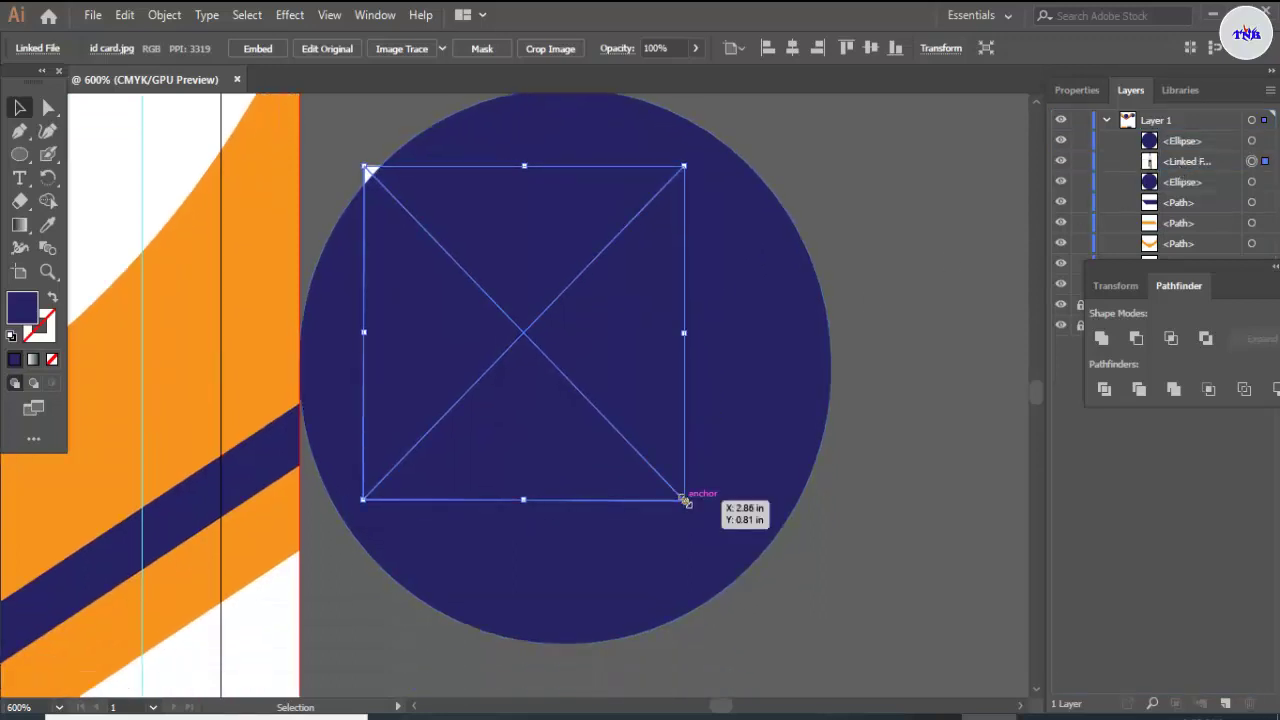
left_click_drag(685, 500, 732, 550)
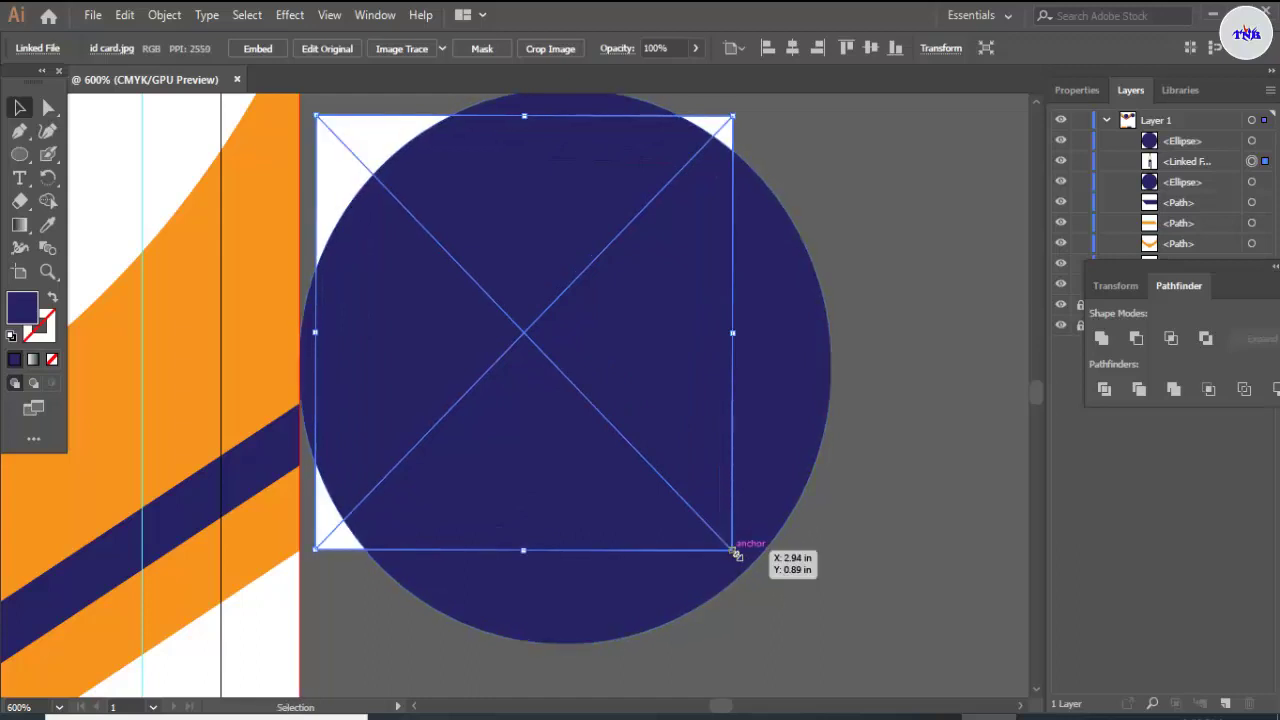
left_click(788, 383)
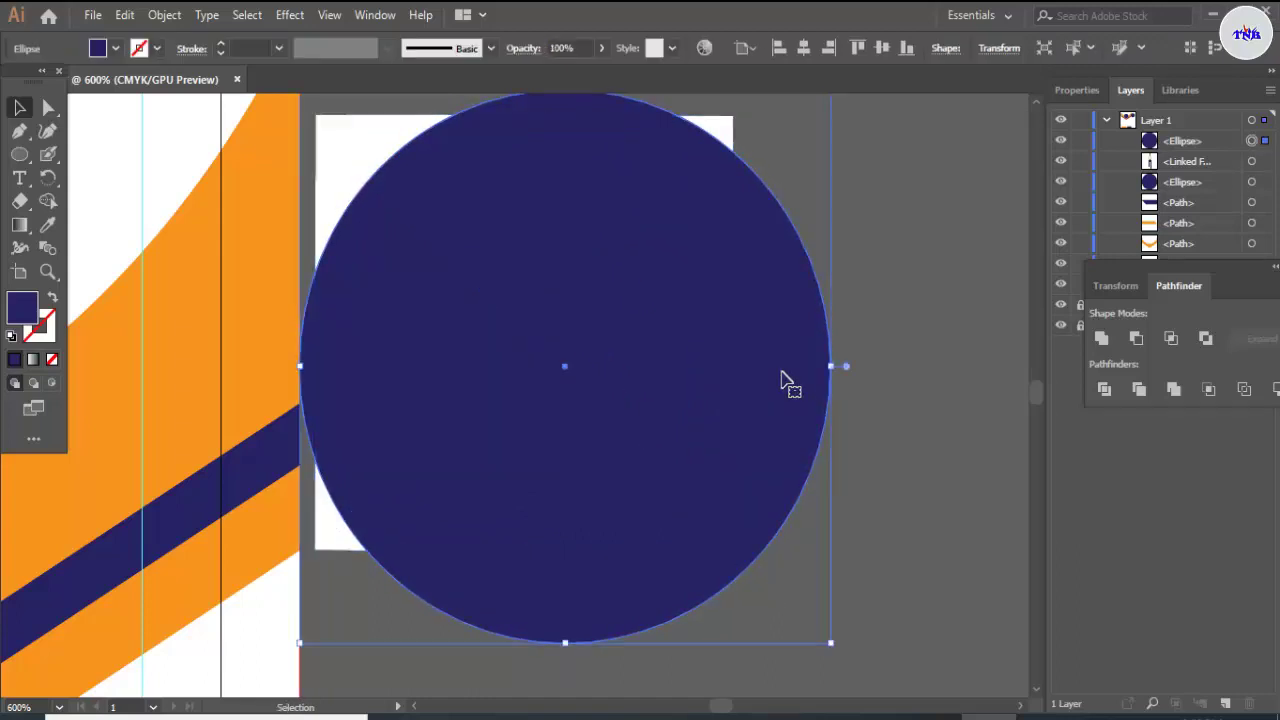
Set the spare circle to 40% opacity and scale the photo up behind it
left_click(601, 48)
left_click_drag(600, 72, 557, 71)
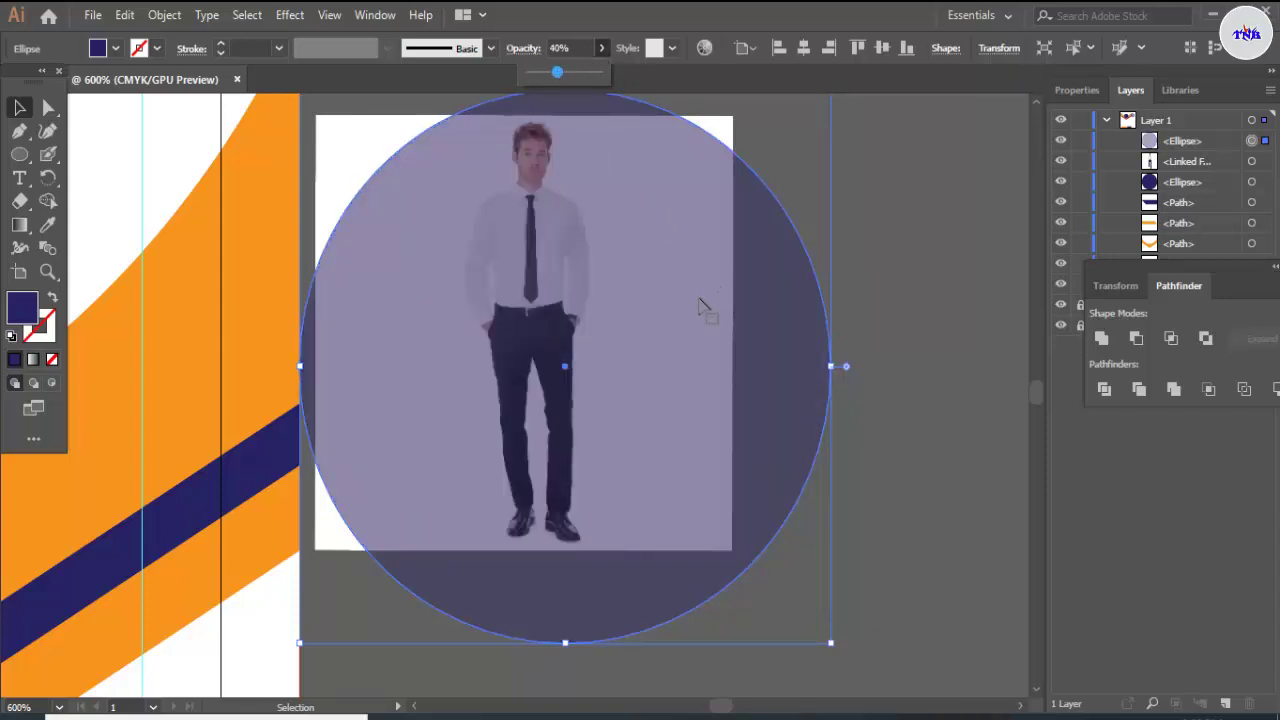
left_click(357, 148)
left_click_drag(737, 552, 824, 647)
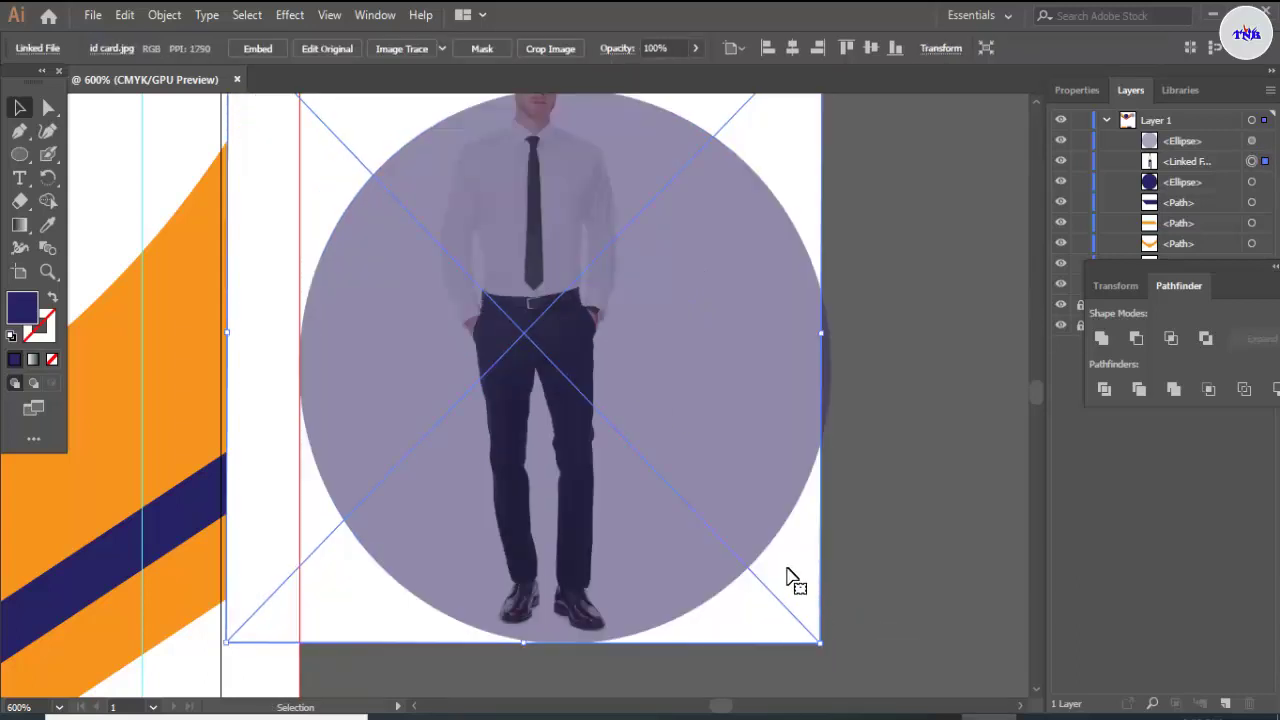
mouse_move(801, 586)
left_mouse_down()
mouse_move(809, 663)
mouse_move(808, 592)
left_mouse_up()
Enlarge and reposition the photo so the man's head and torso sit inside the circle
scroll(823, 648, "up", 1)
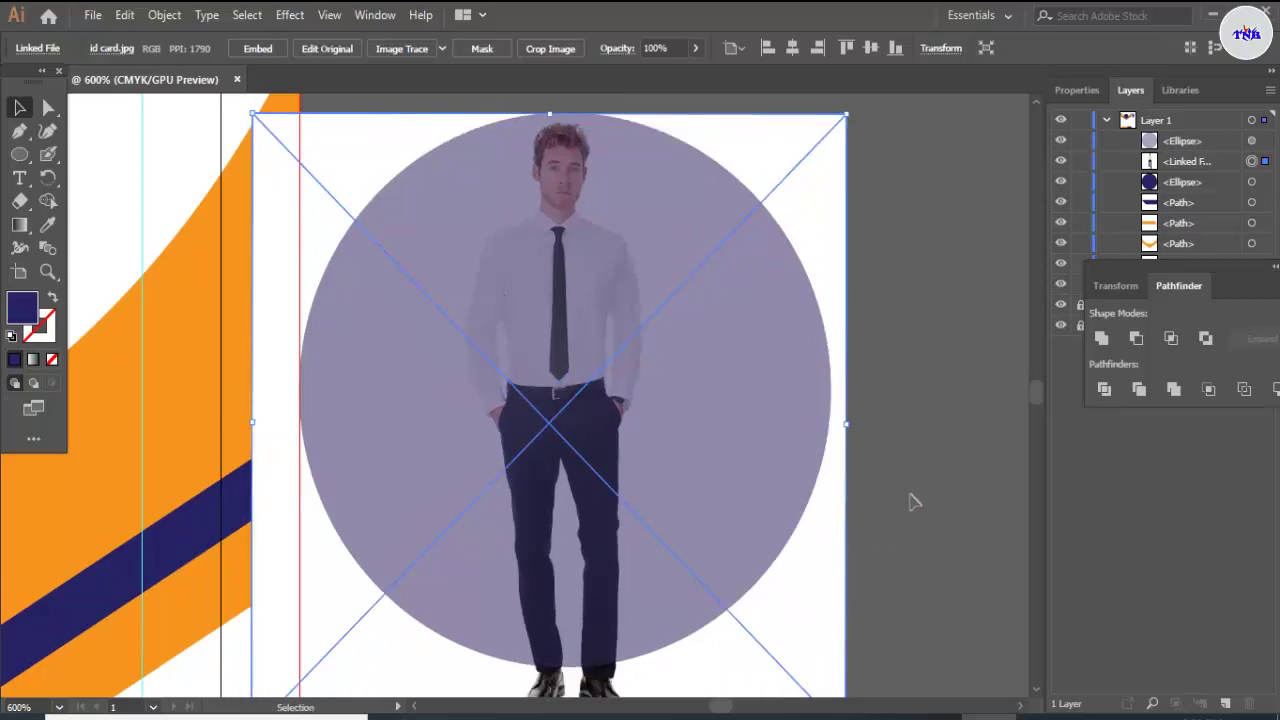
scroll(830, 576, "down", 4)
left_click_drag(843, 633, 930, 688)
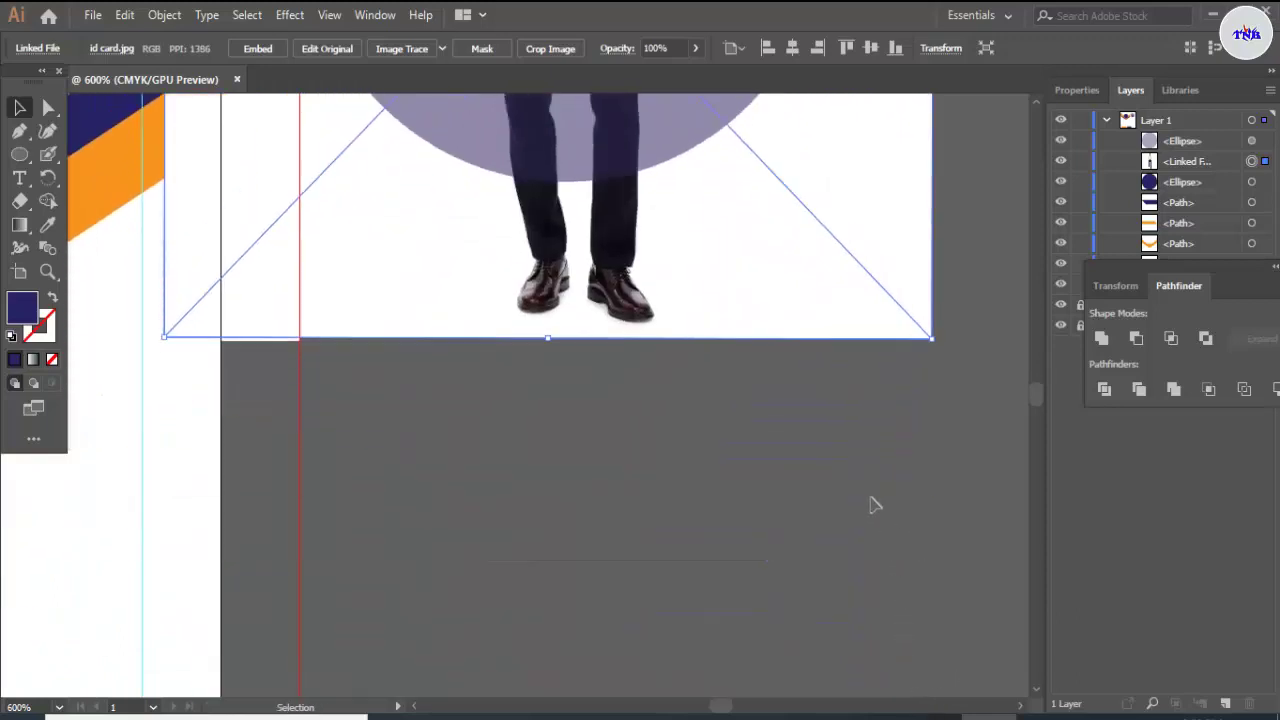
scroll(868, 500, "up", 3)
scroll(868, 500, "up", 10)
scroll(866, 500, "up", 2)
left_click_drag(874, 503, 895, 579)
scroll(896, 575, "down", 4)
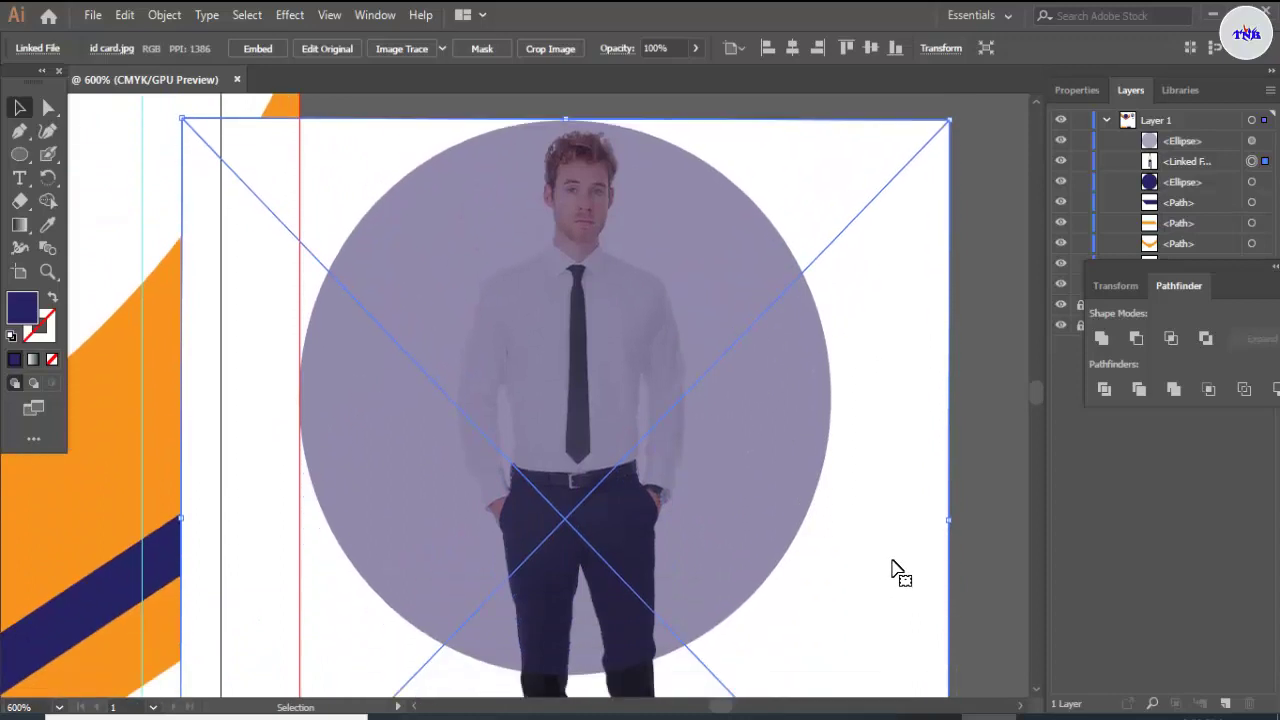
scroll(843, 506, "up", 3)
scroll(843, 506, "up", 3)
left_click(594, 243)
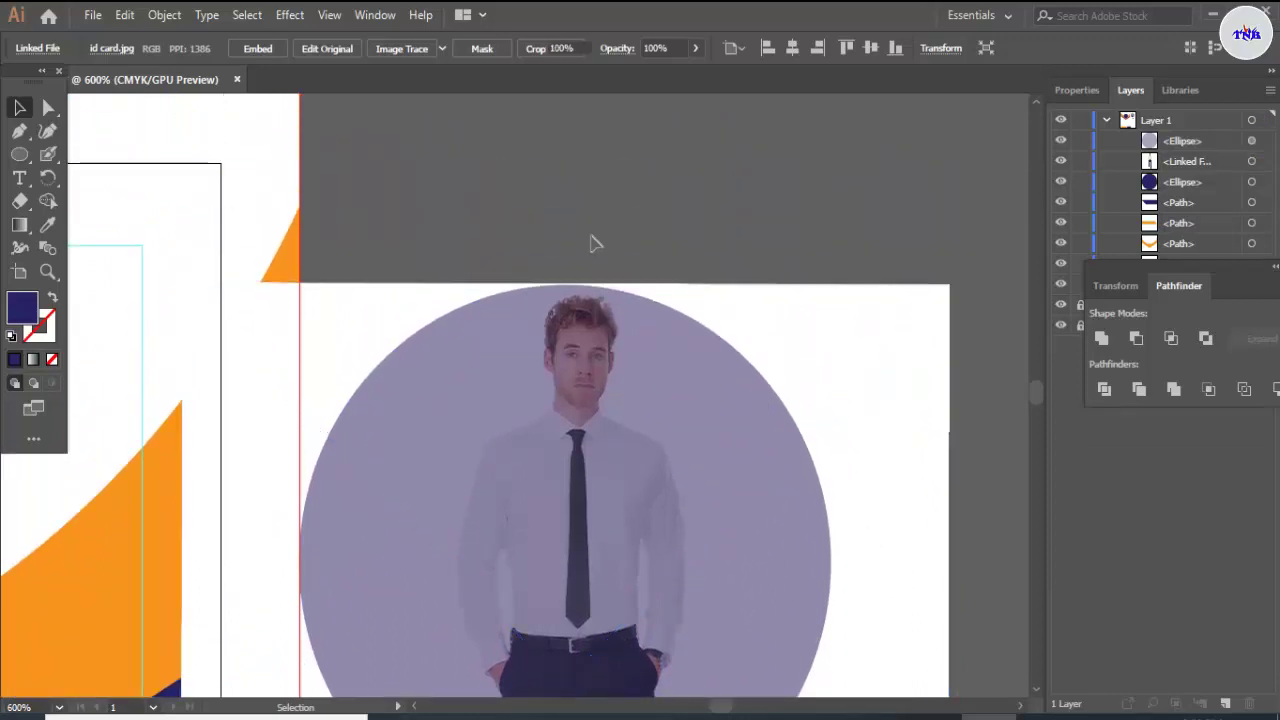
left_click_drag(712, 250, 727, 360)
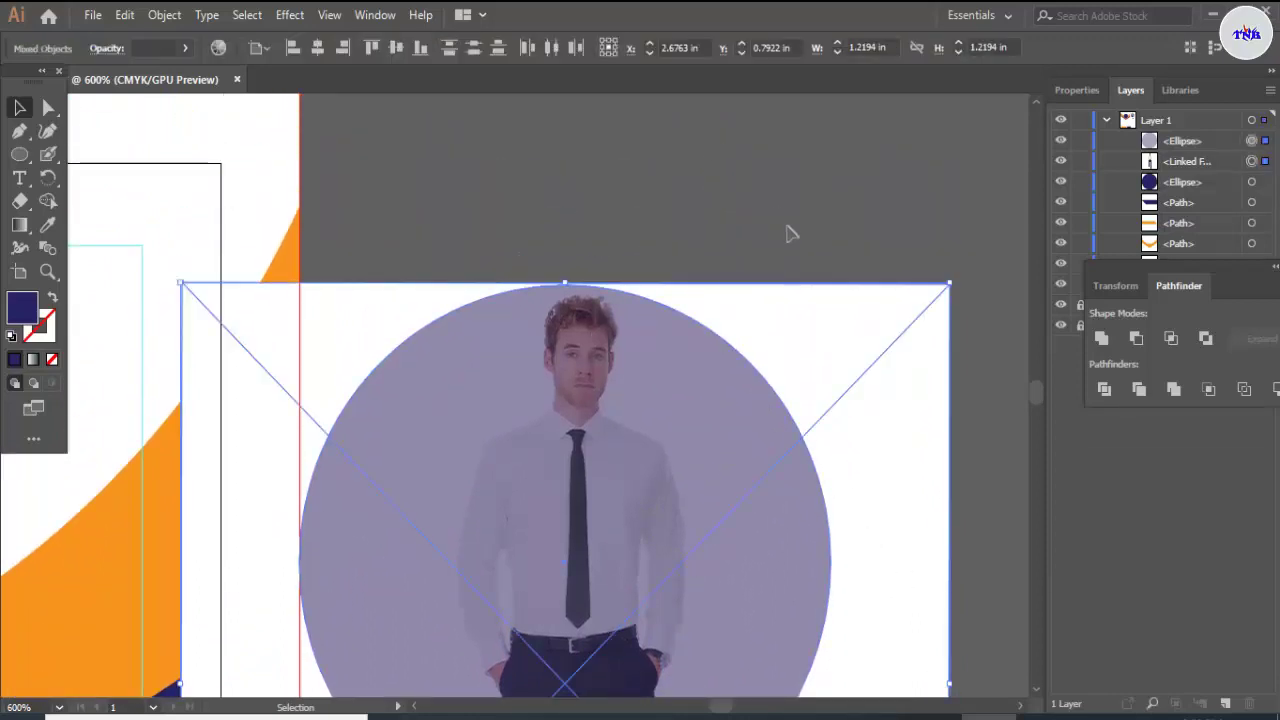
Make a clipping mask so the photo is cropped to the circle
right_click(650, 365)
left_click(713, 506)
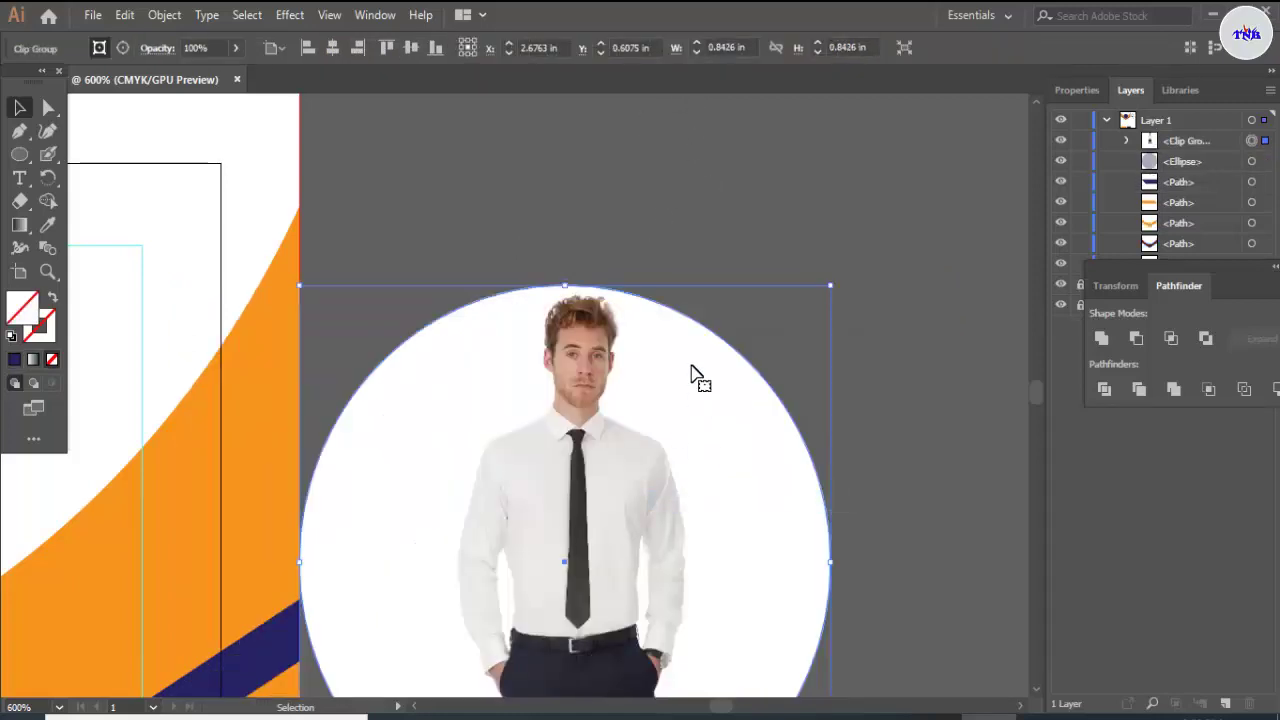
scroll(700, 378, "down", 4)
scroll(706, 397, "down", 1)
scroll(706, 397, "down", 4, "alt")
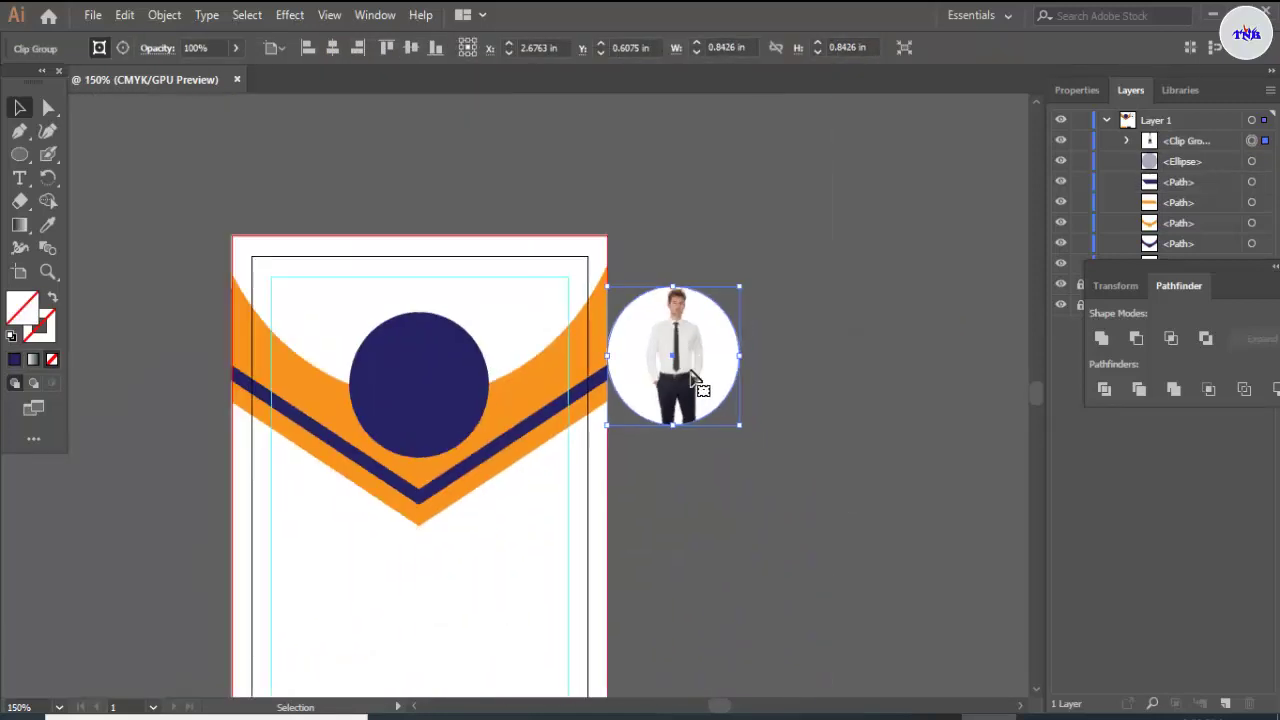
Centre the circular portrait over the navy circle on the chevron
left_click_drag(691, 371, 434, 394)
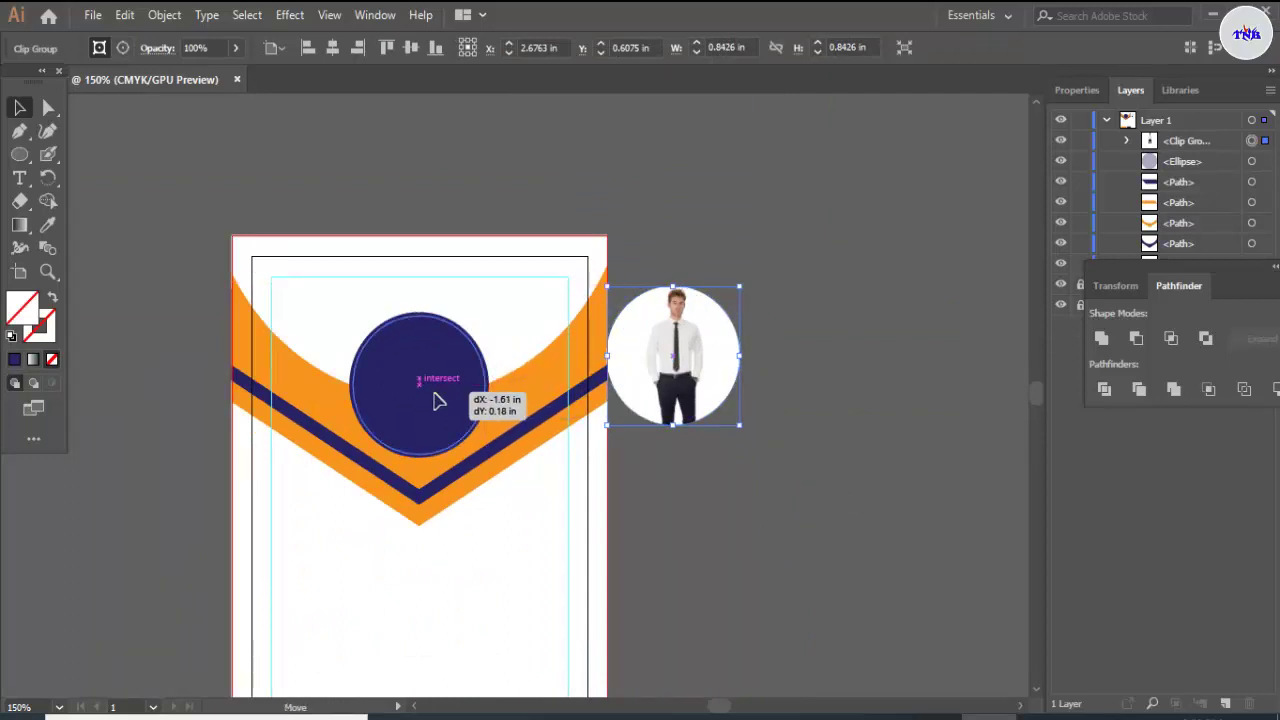
left_click_drag(434, 400, 434, 400)
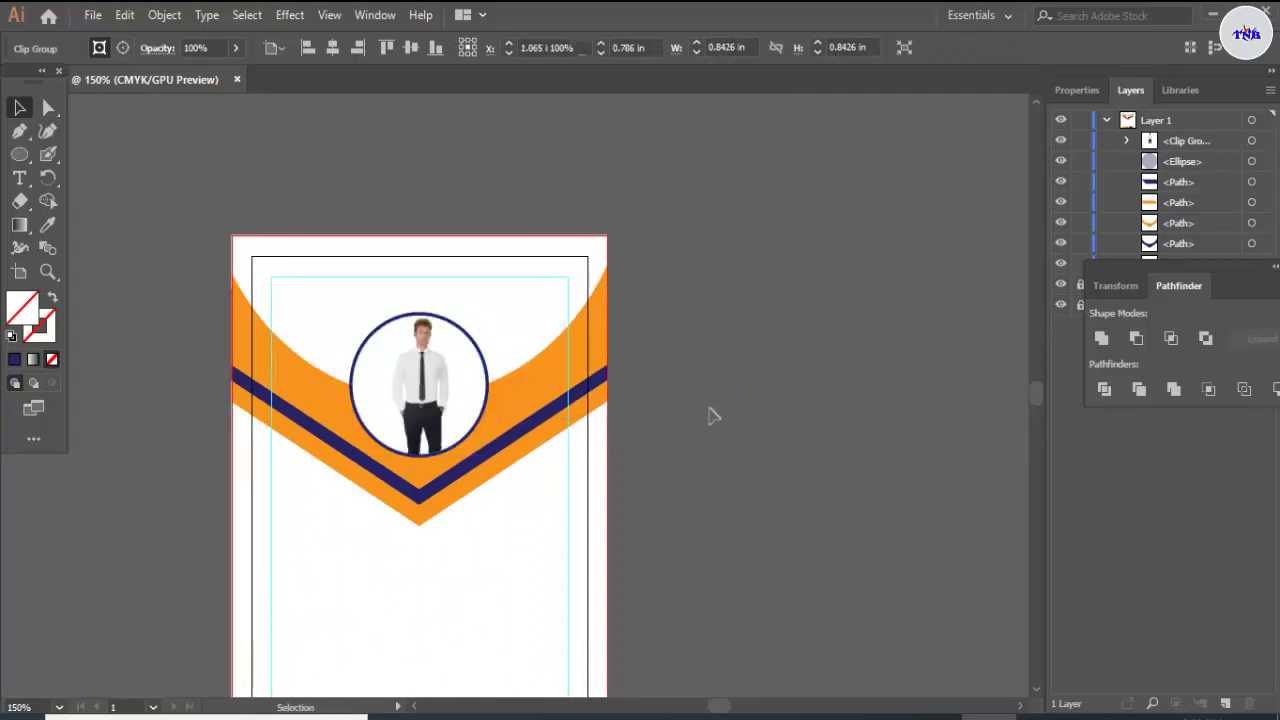
left_click(690, 430)
scroll(612, 490, "up", 1)
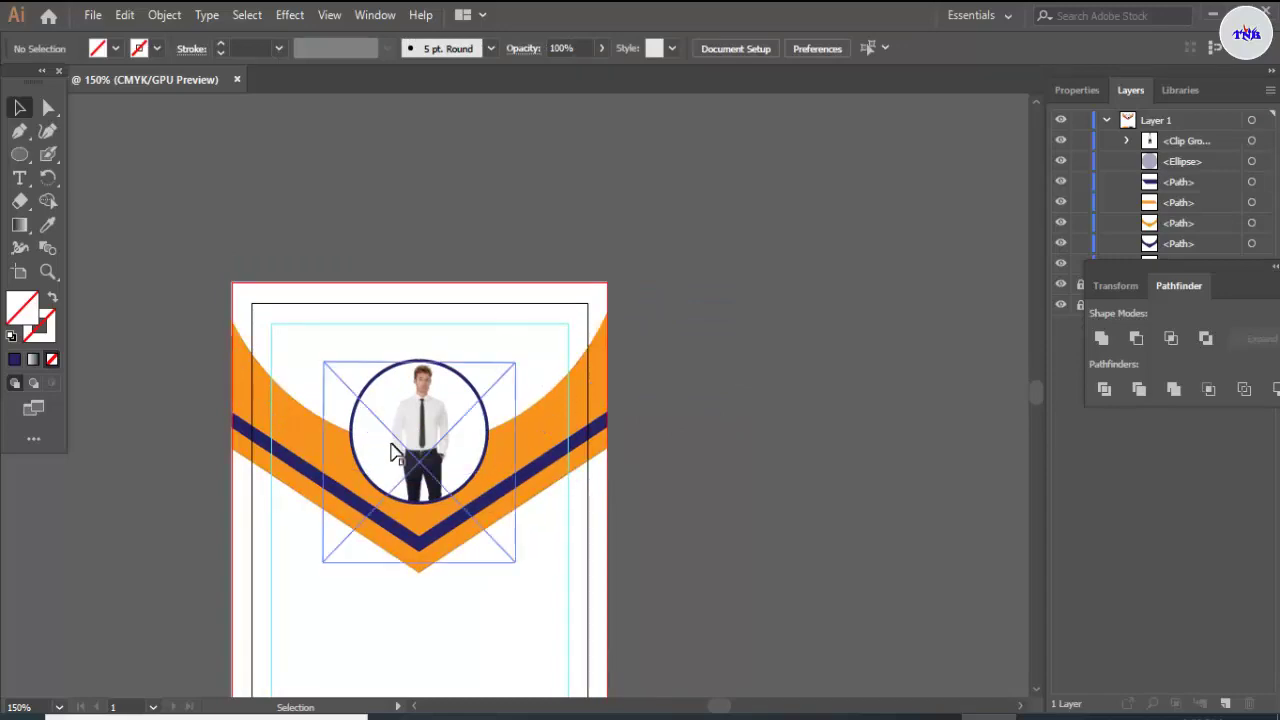
scroll(349, 457, "up", 2, "alt")
scroll(498, 380, "up", 1, "alt")
Browse to F: > YOUTUBE video file 2nd > satasonary desin > logo and drag out 'statsonary logo no text'
scroll(577, 455, "down", 3, "alt")
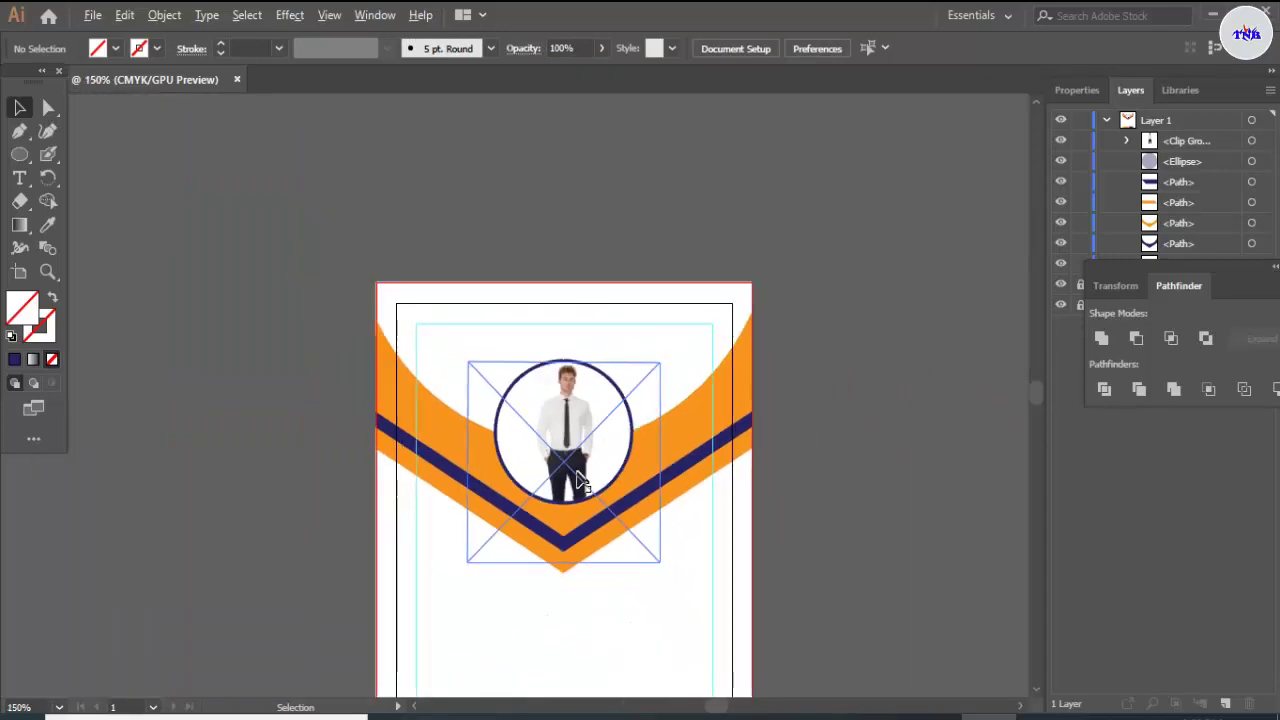
key("alt+Tab")
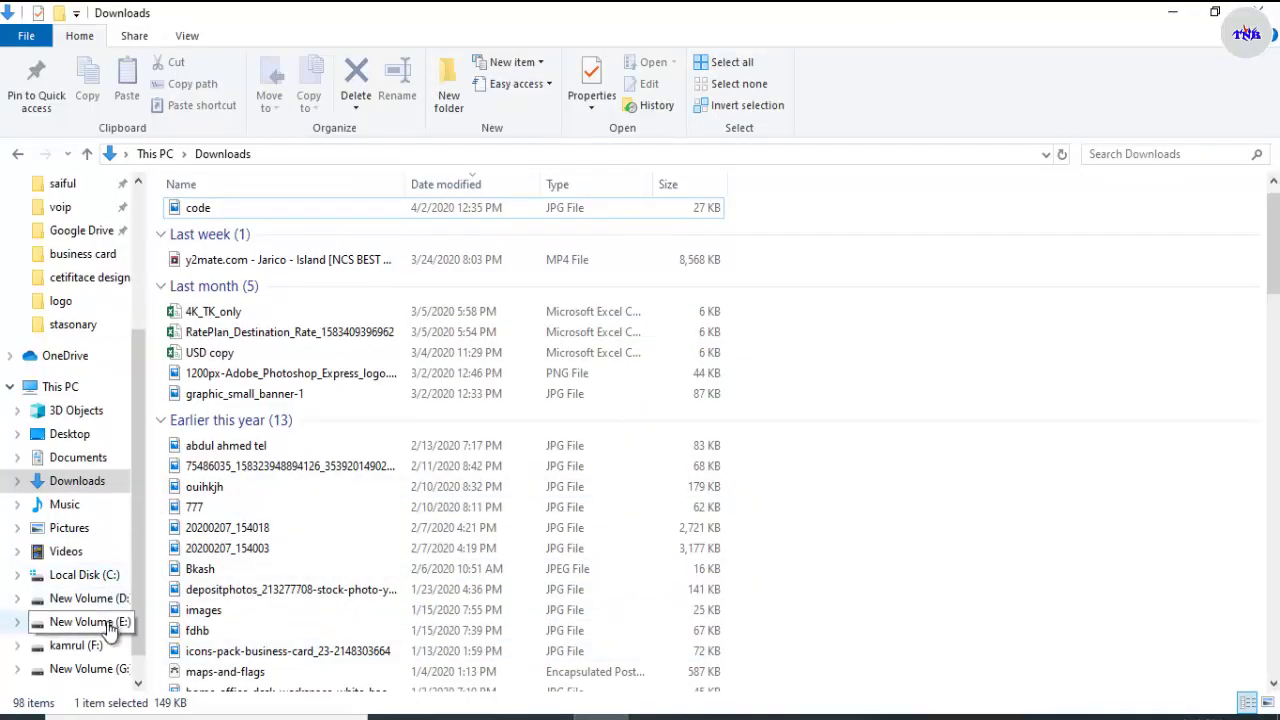
left_click(78, 645)
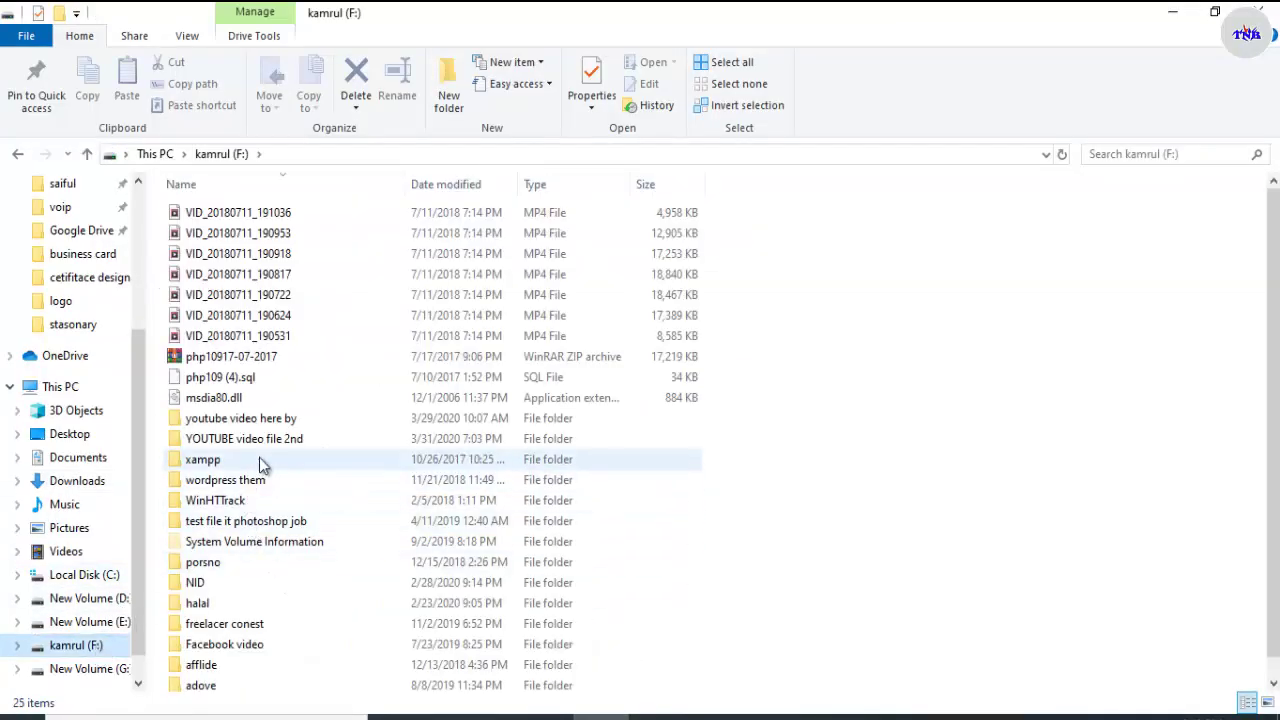
double_click(252, 439)
double_click(228, 236)
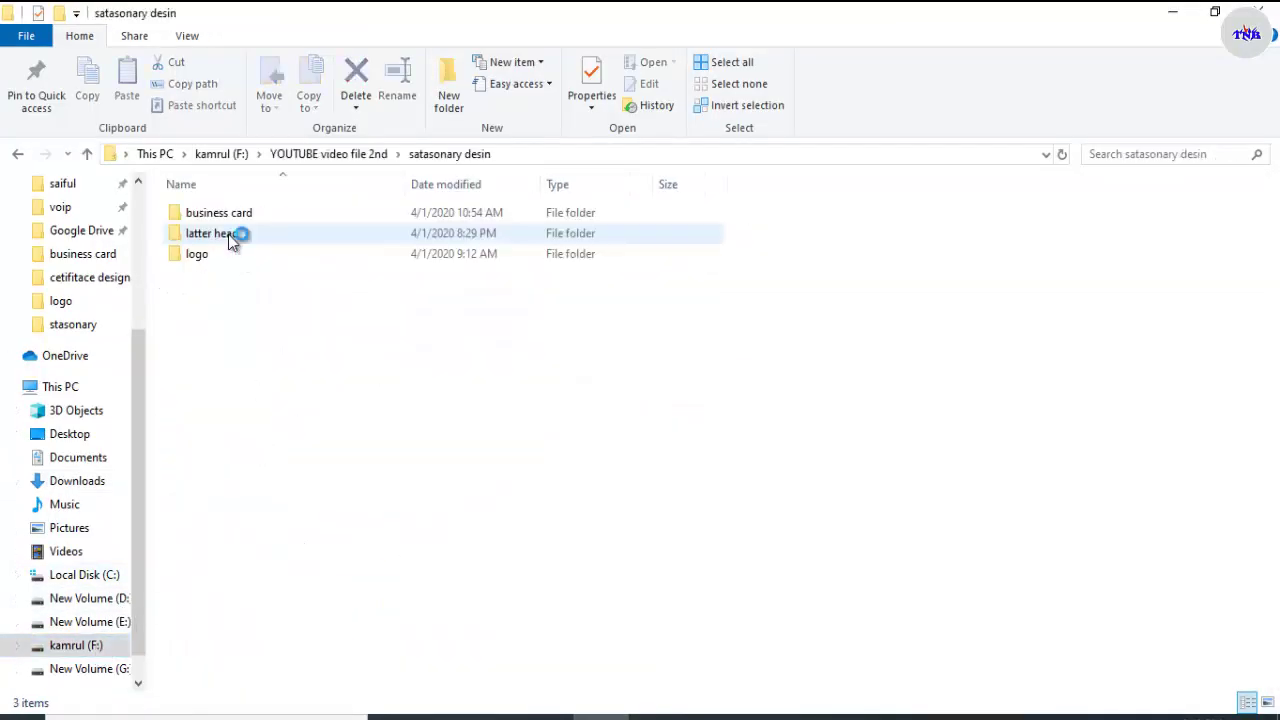
double_click(195, 255)
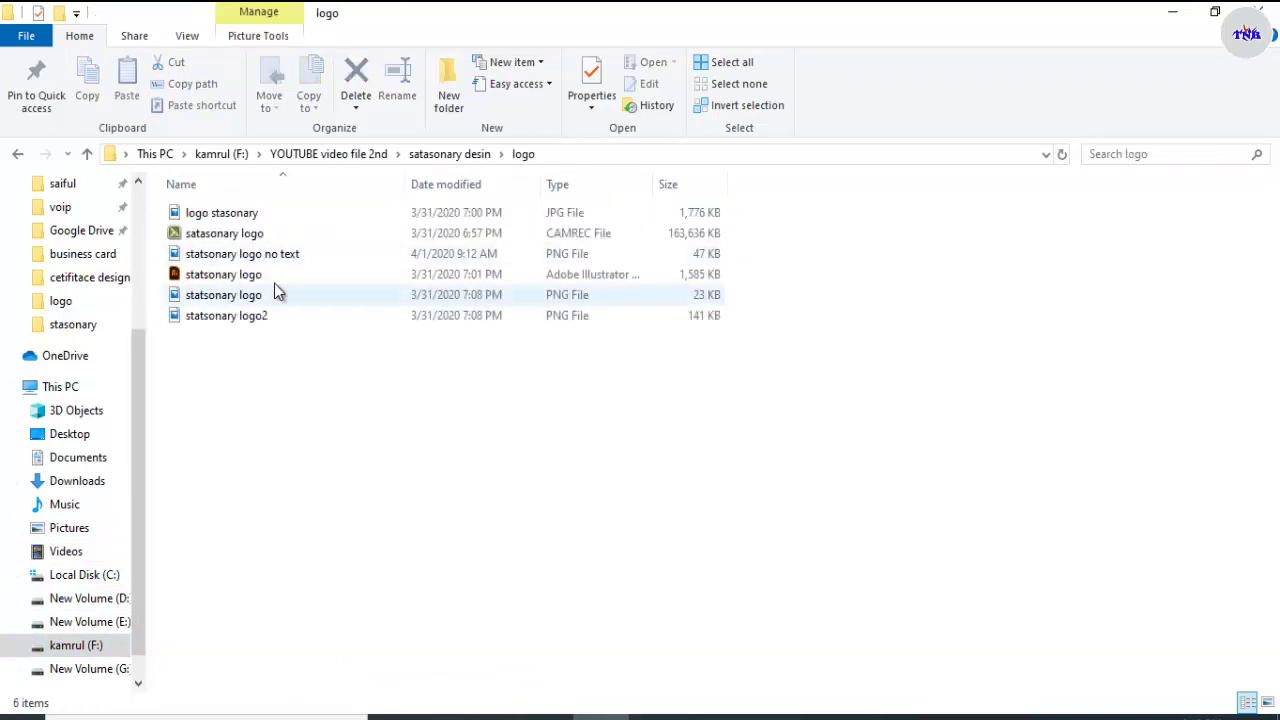
left_click(262, 255)
left_click_drag(261, 254, 1005, 712)
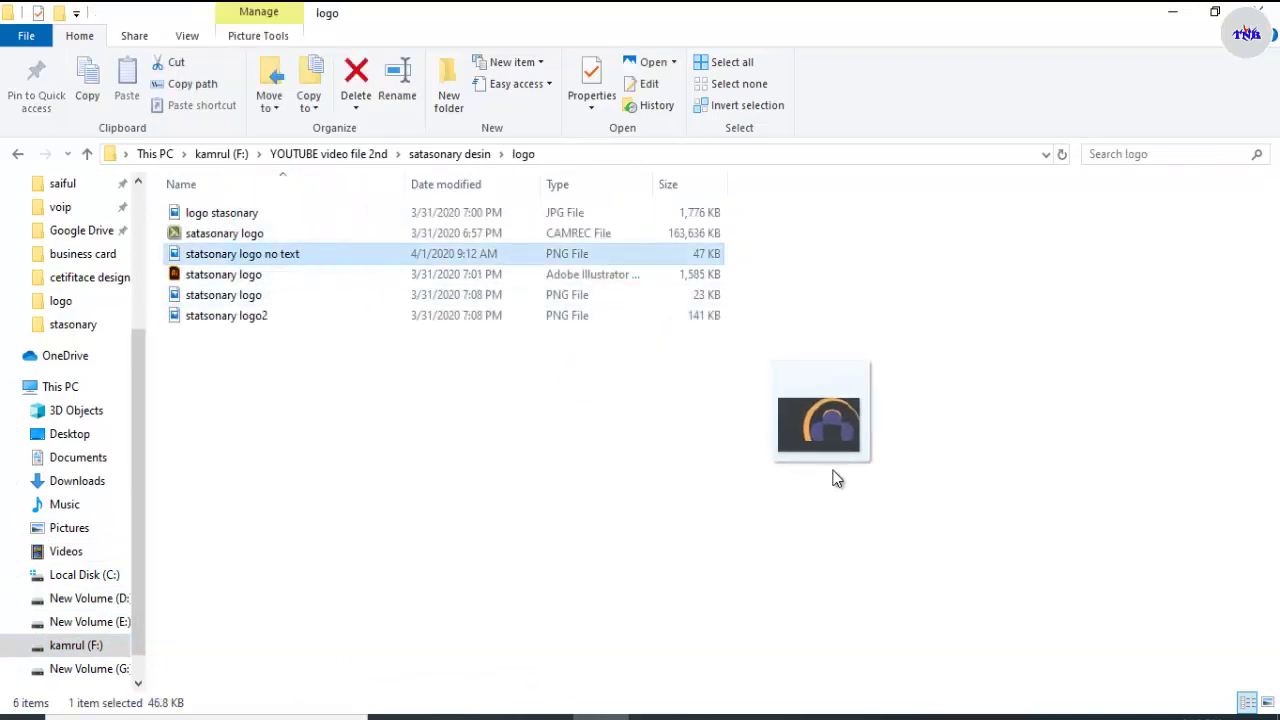
Drop the statsonary logo PNG into the card document and shrink it
left_click_drag(625, 479, 625, 479)
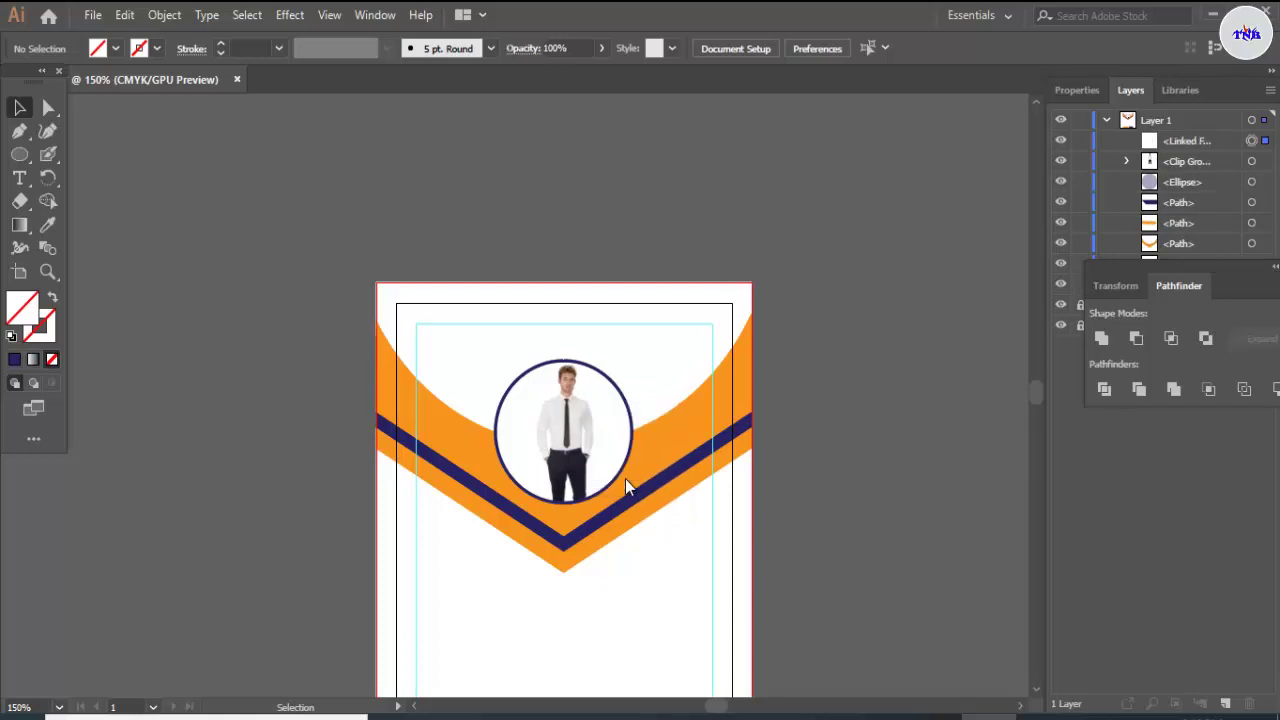
key("ctrl+minus")
key("ctrl+minus")
key("ctrl+minus")
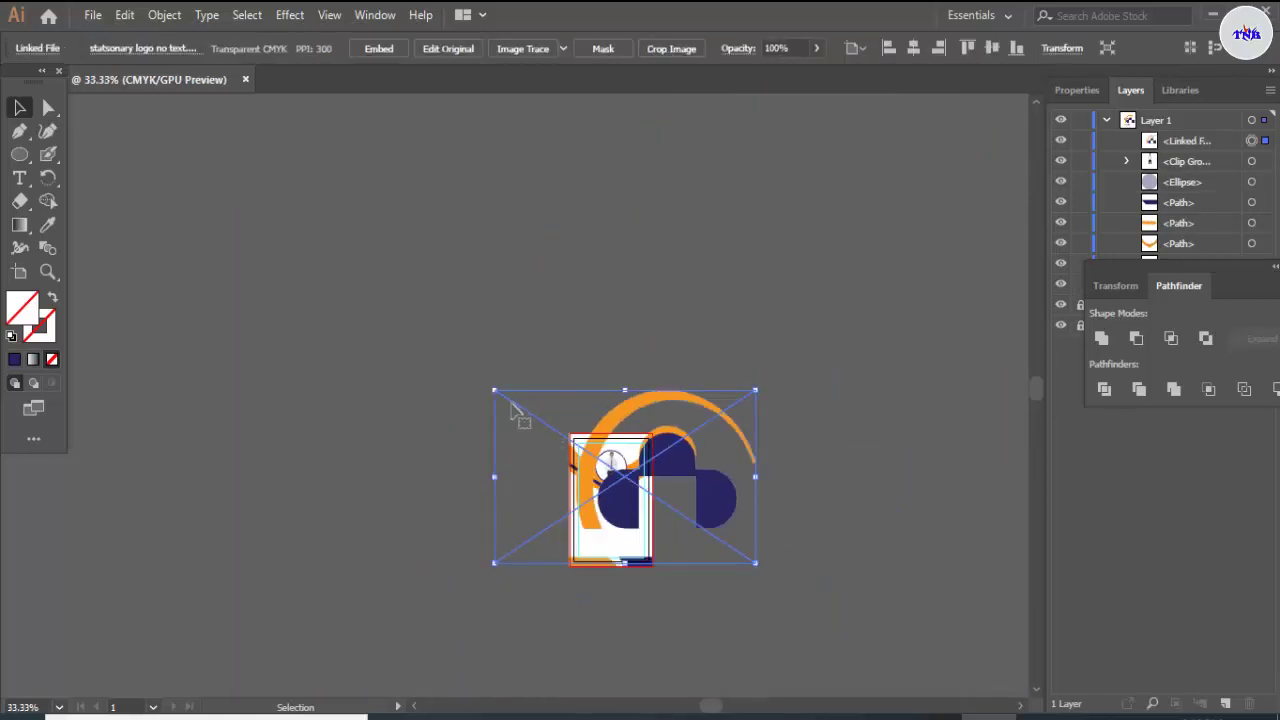
mouse_move(494, 390)
left_mouse_down()
mouse_move(558, 468)
mouse_move(570, 437)
left_mouse_up()
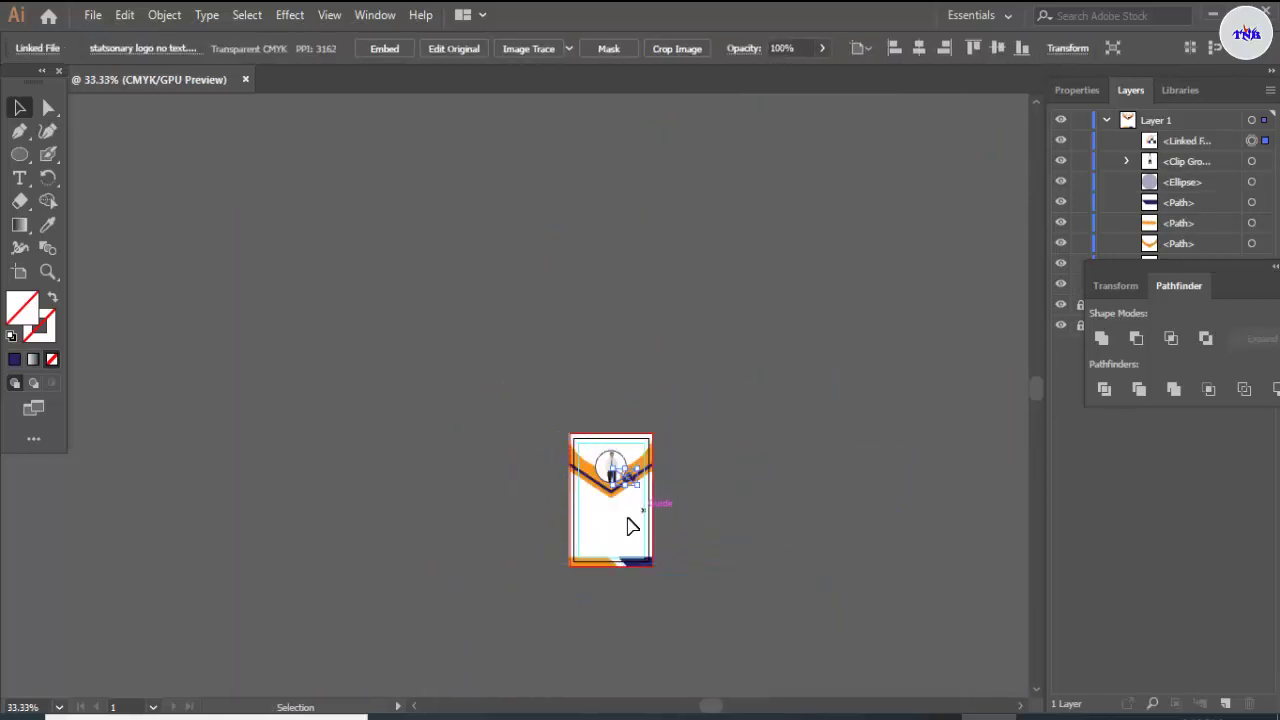
key("ctrl+plus")
key("ctrl+plus")
key("ctrl+plus")
key("ctrl+plus")
key("ctrl+plus")
key("ctrl+plus")
scroll(716, 430, "up", 3)
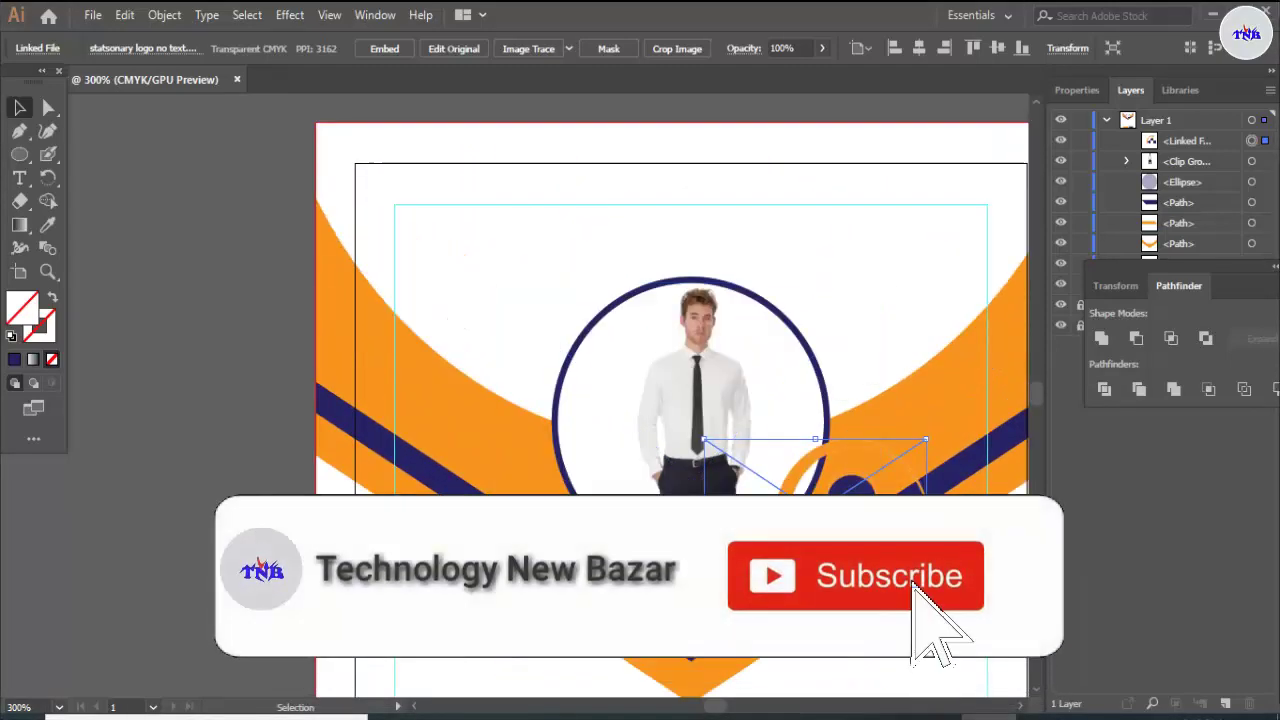
Shrink the logo further and align it to the card's top-left margin guide
left_click_drag(822, 531, 511, 296)
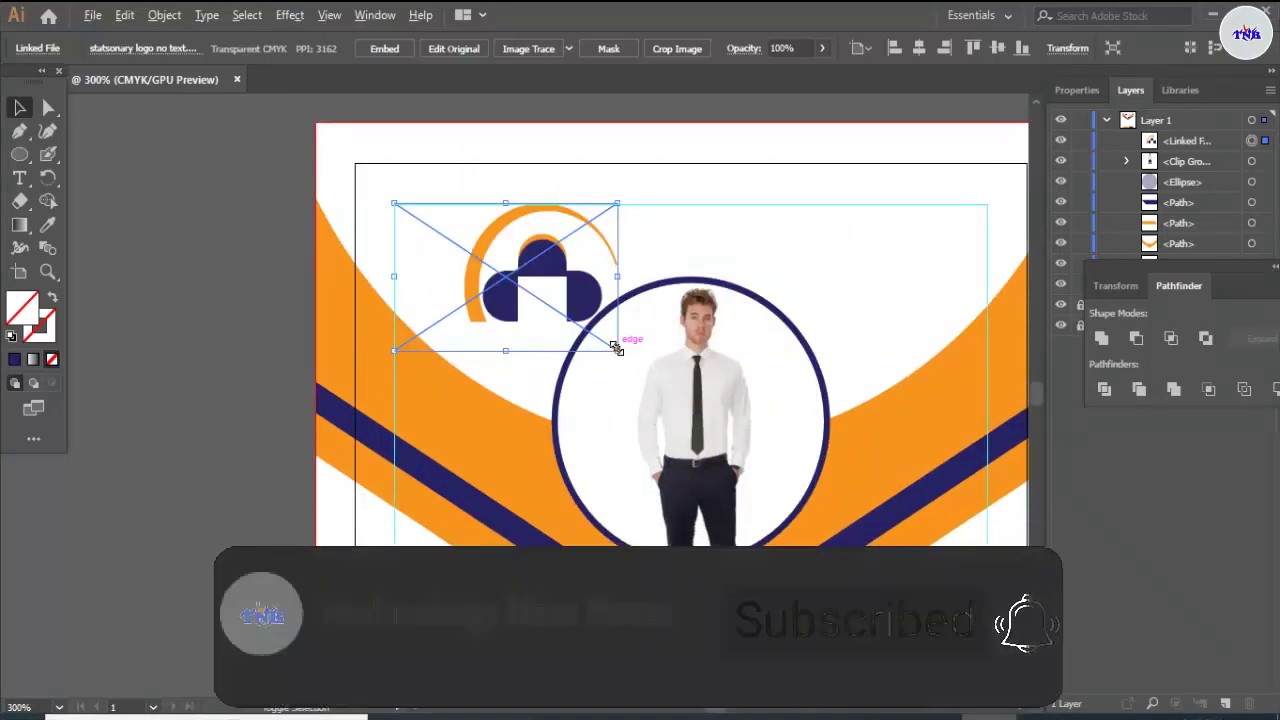
left_click_drag(616, 347, 434, 256)
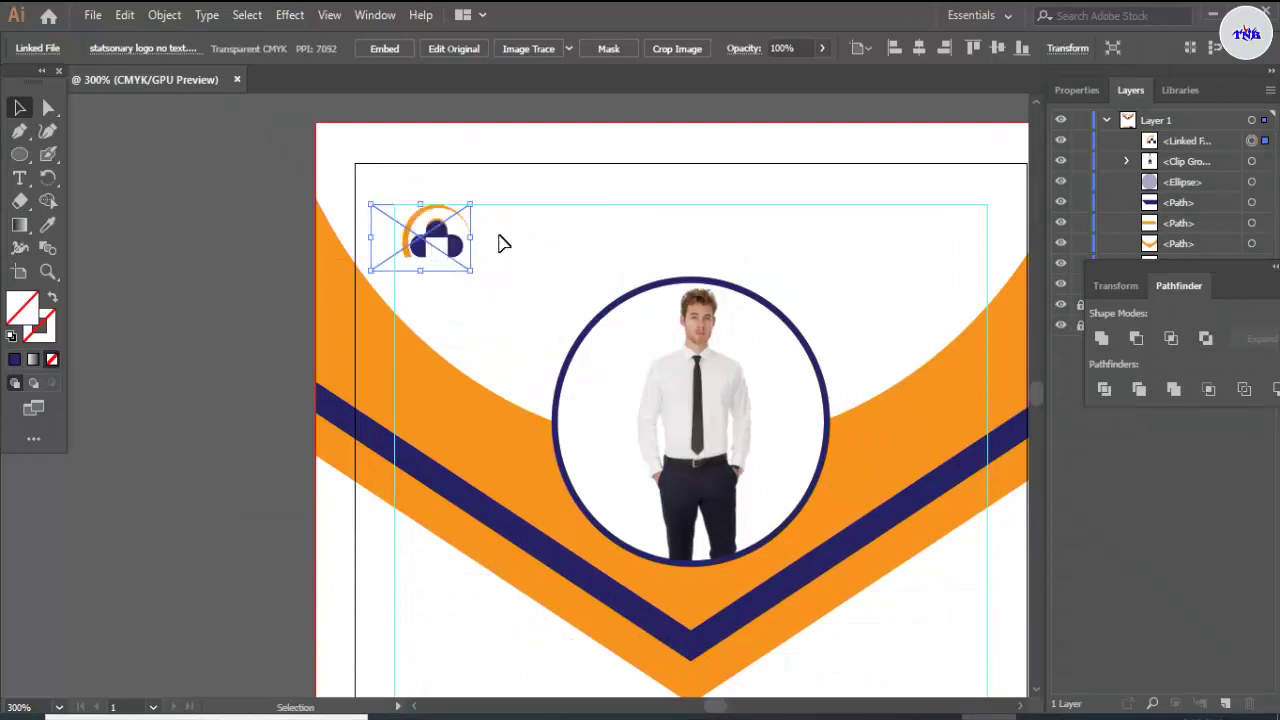
left_click(528, 237)
left_click(458, 255)
scroll(455, 250, "up", 3)
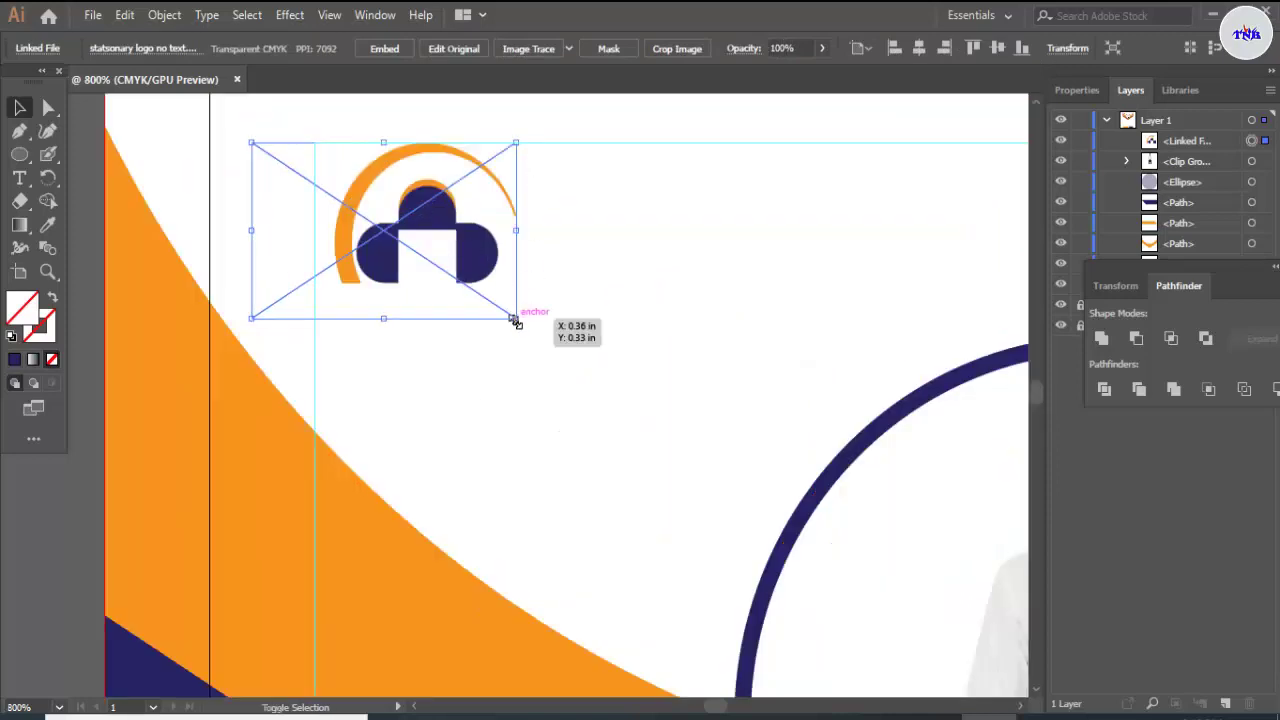
left_click_drag(515, 313, 499, 305)
left_click_drag(451, 255, 405, 249)
left_click(660, 310)
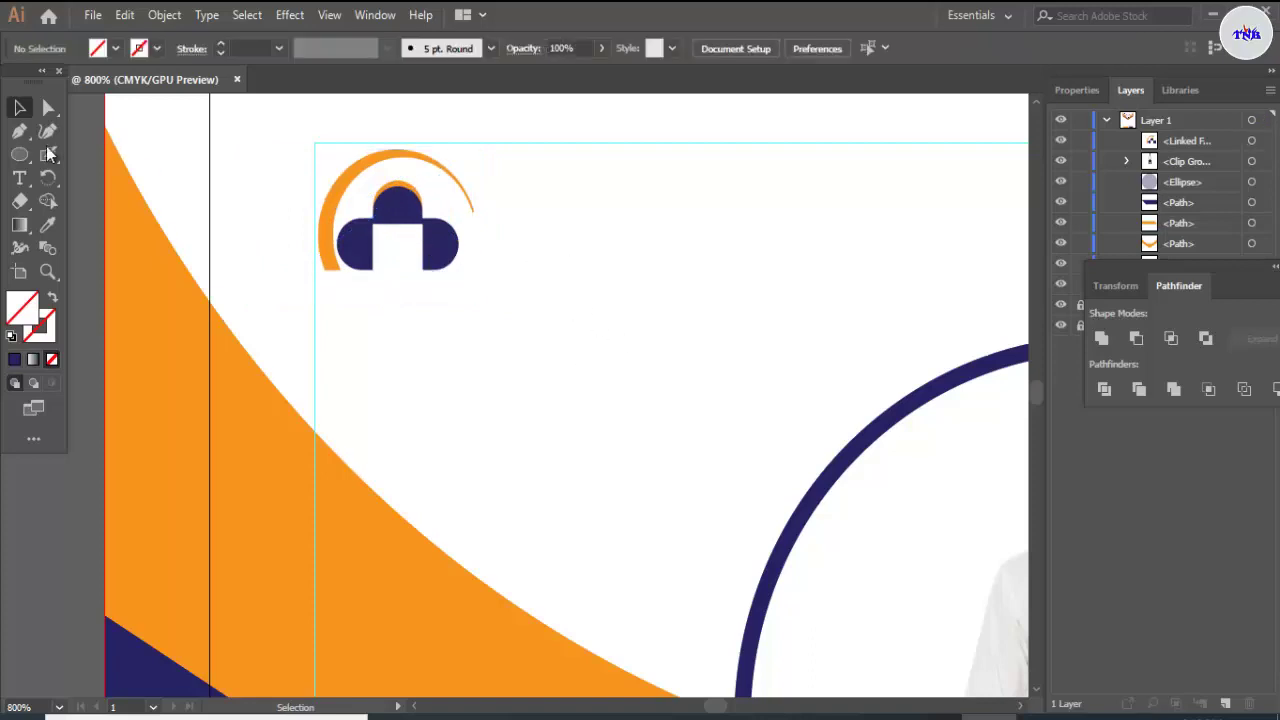
Type 'Oracle Bank Ltd.' right of the logo in Lato Bold at 10 pt
left_click(22, 178)
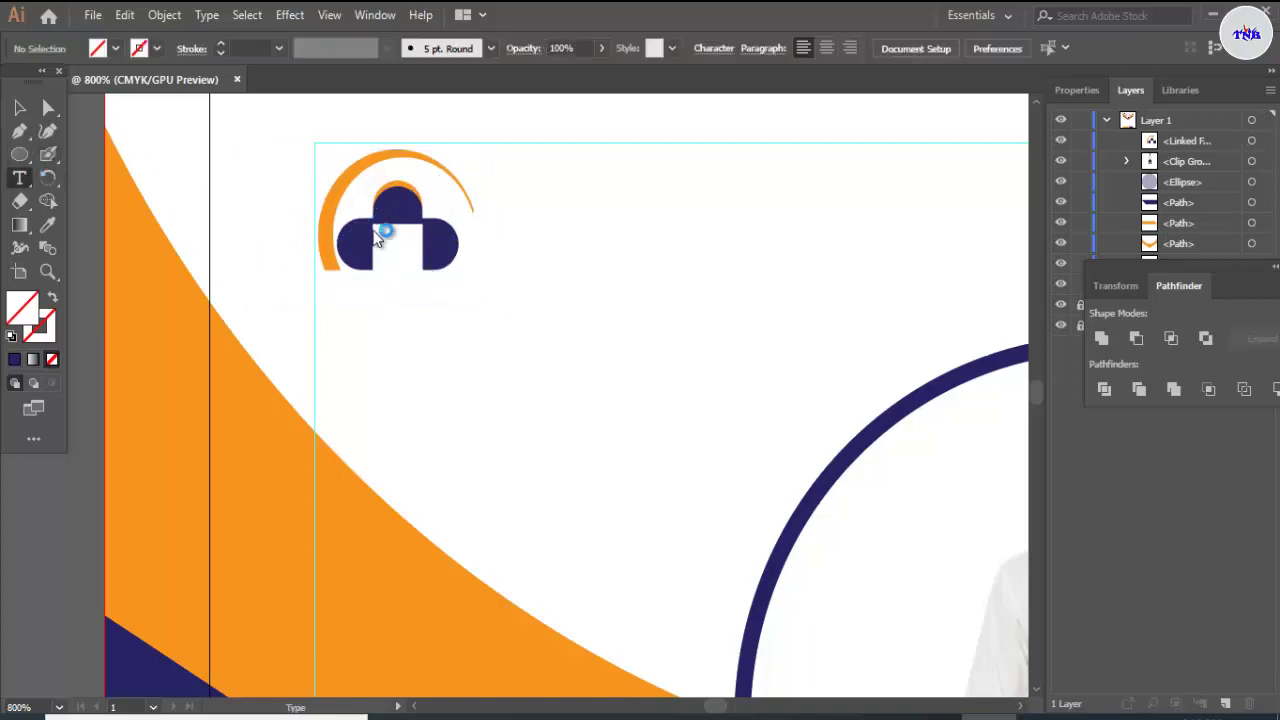
left_click(518, 259)
key("BackSpace")
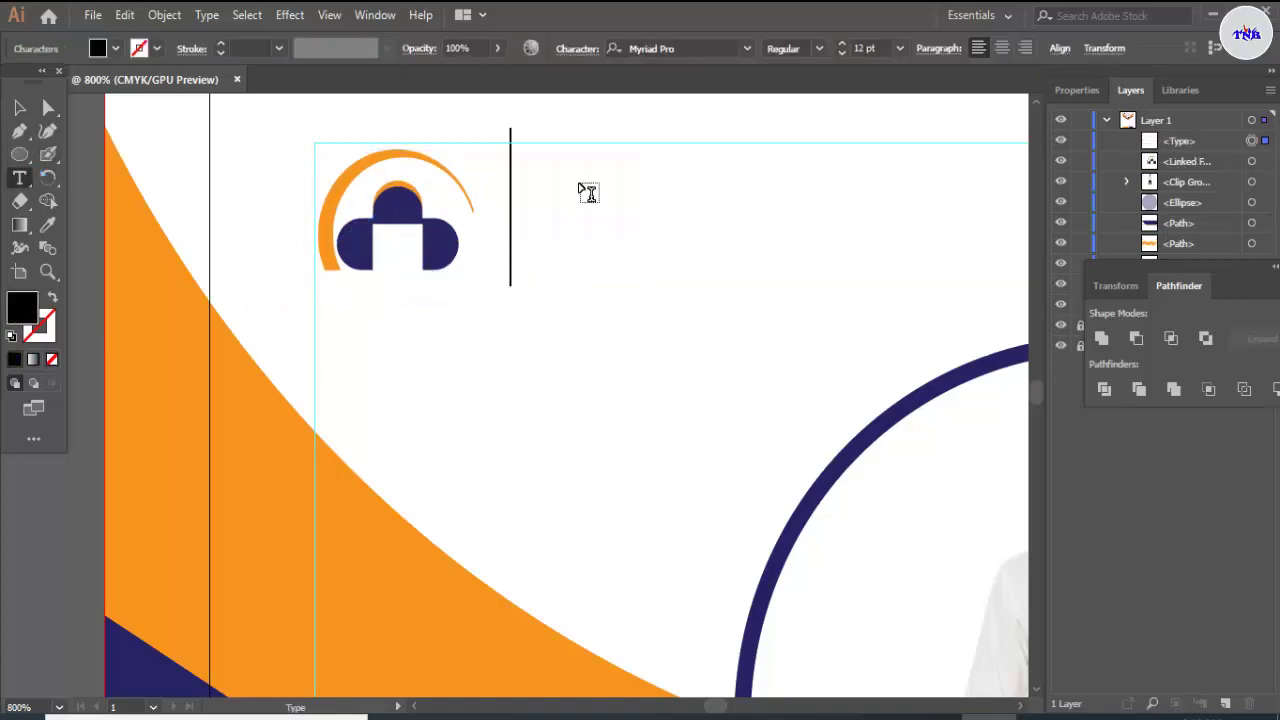
left_click(680, 48)
key("BackSpace")
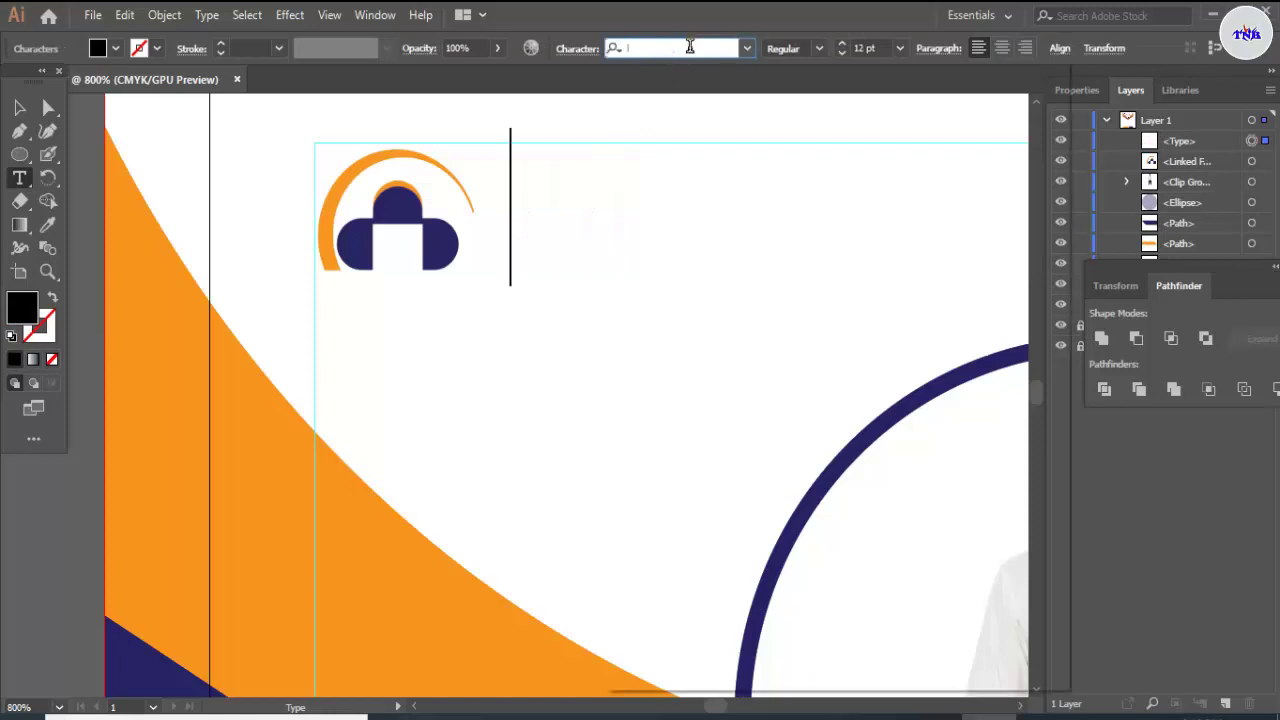
type("lato")
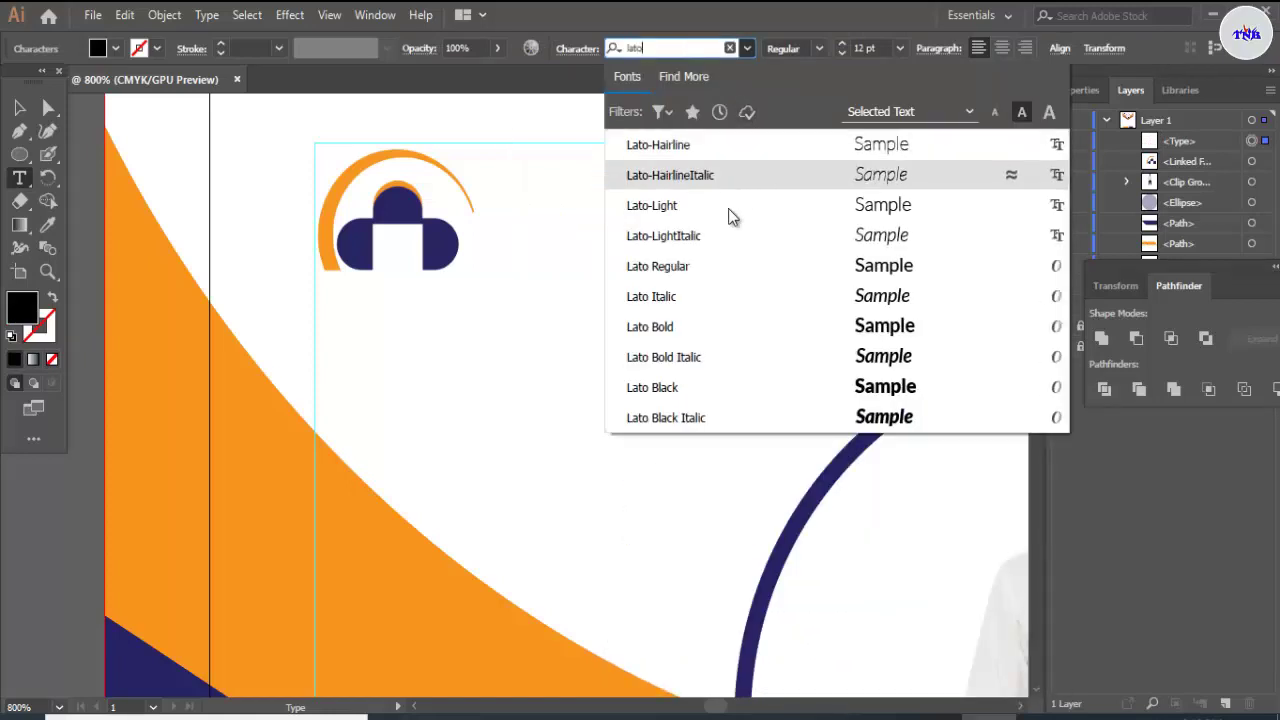
left_click(673, 326)
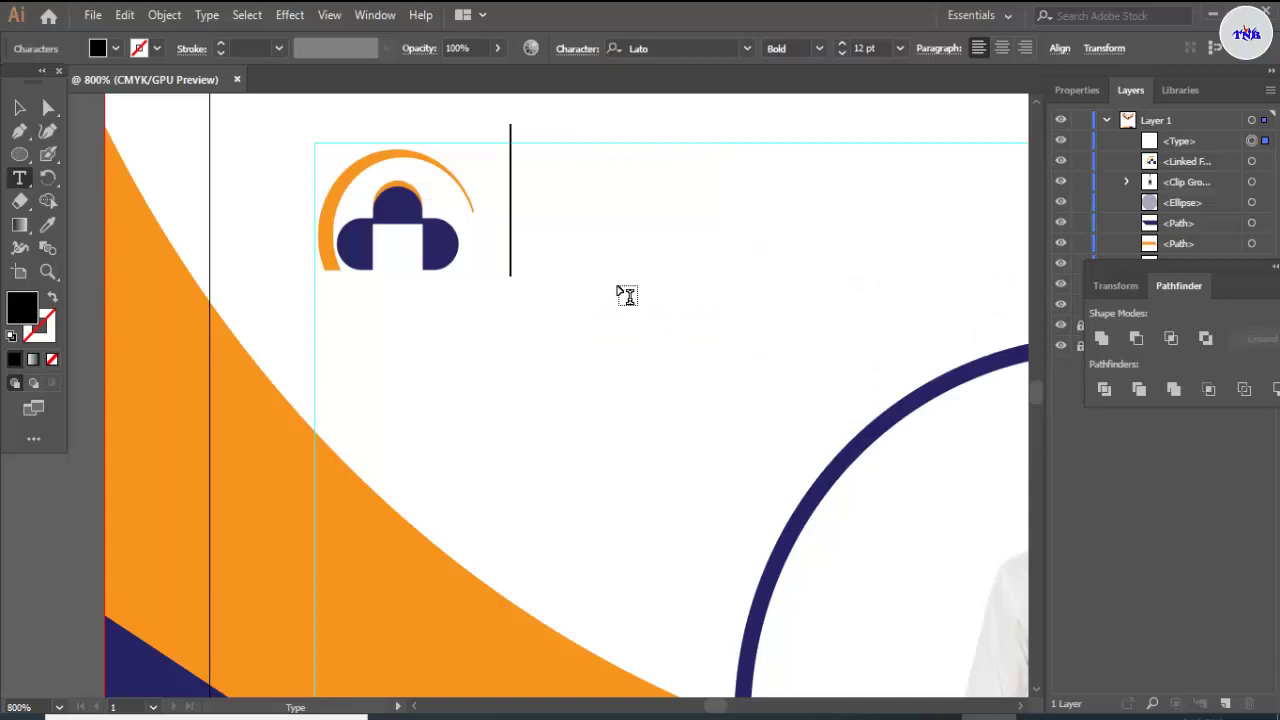
left_click(897, 49)
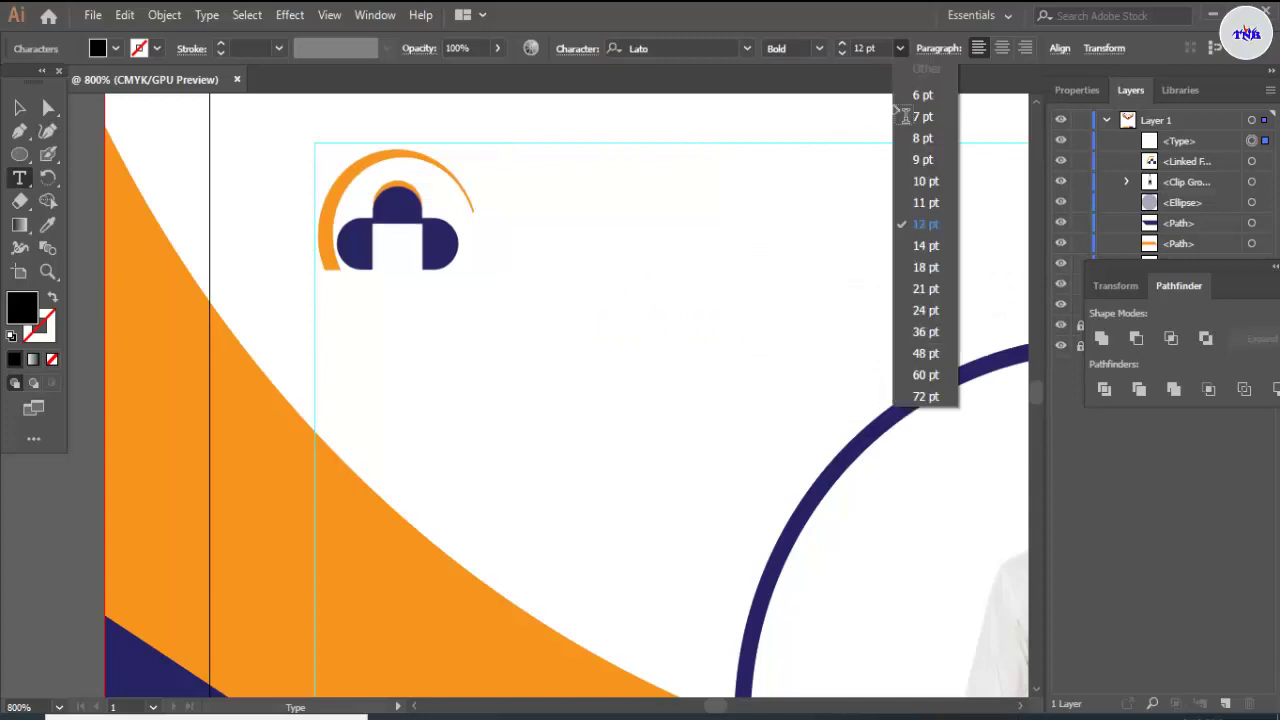
left_click(925, 181)
type("O")
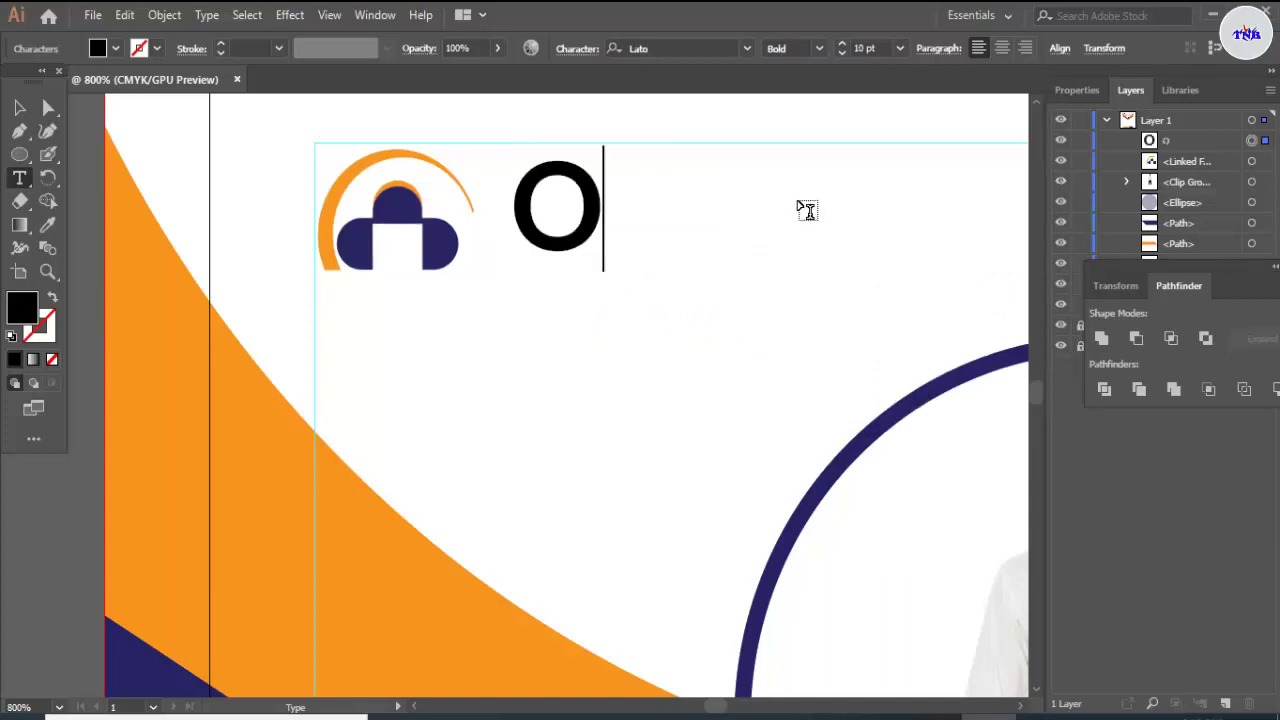
type("ra")
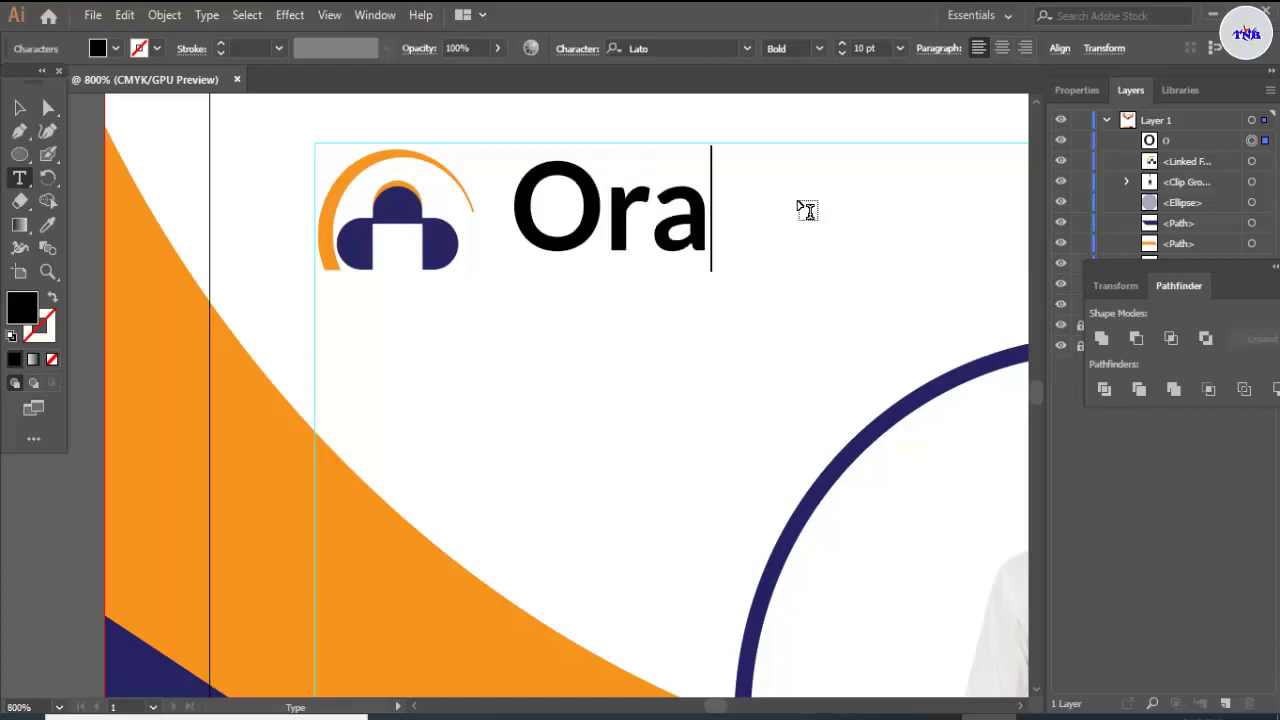
type("cle b")
key("BackSpace")
type("Bank")
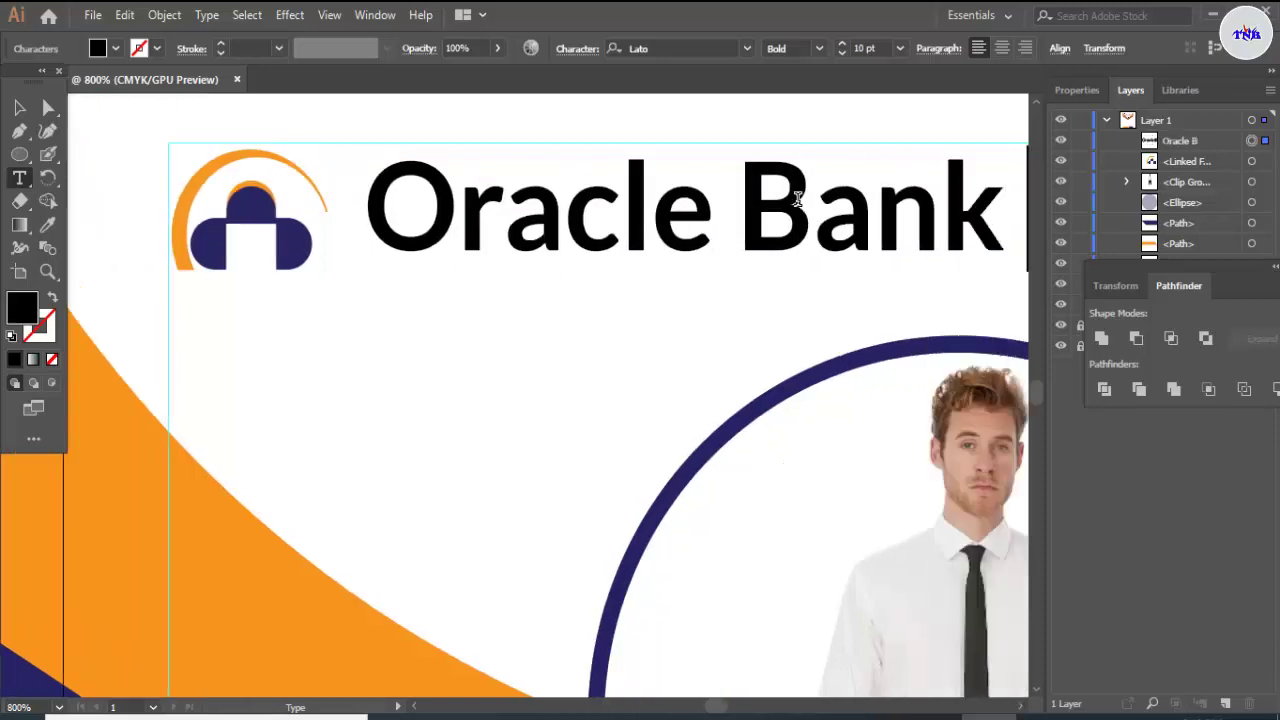
type(" Ltd.")
Colour the whole Oracle Bank Ltd. text orange
key("ctrl+minus")
key("ctrl+minus")
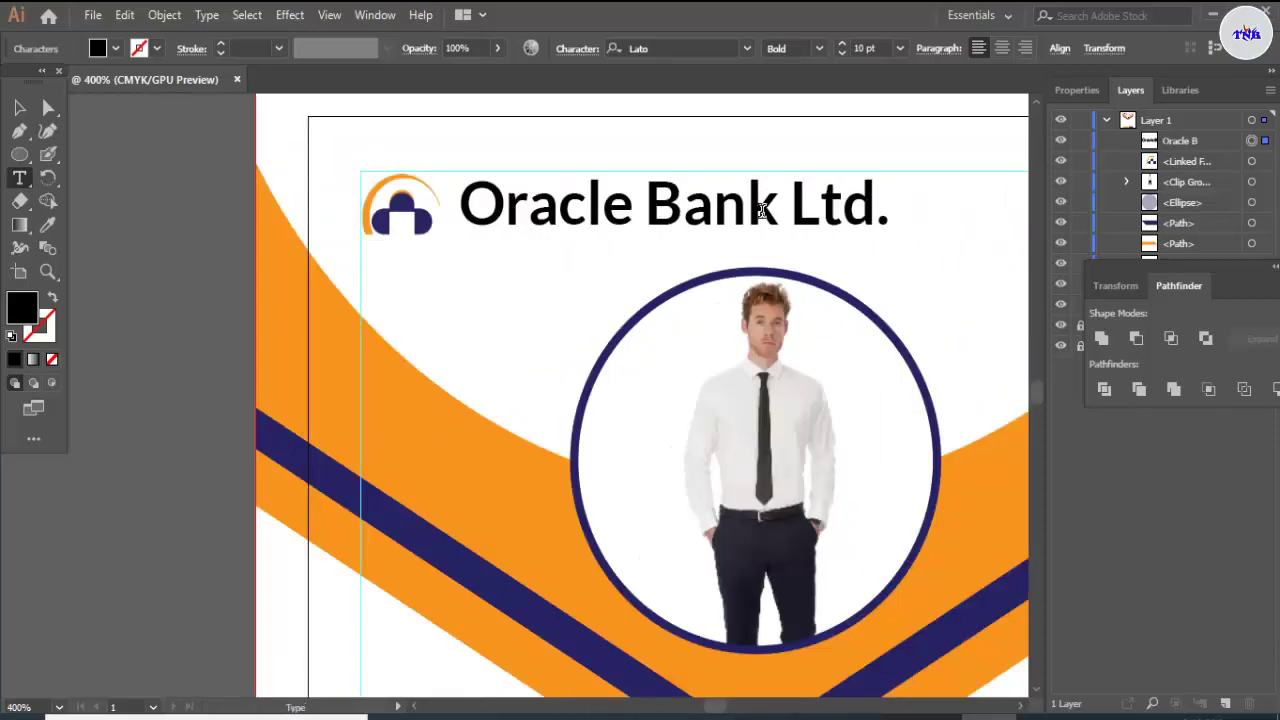
left_click_drag(885, 215, 438, 192)
left_click(116, 49)
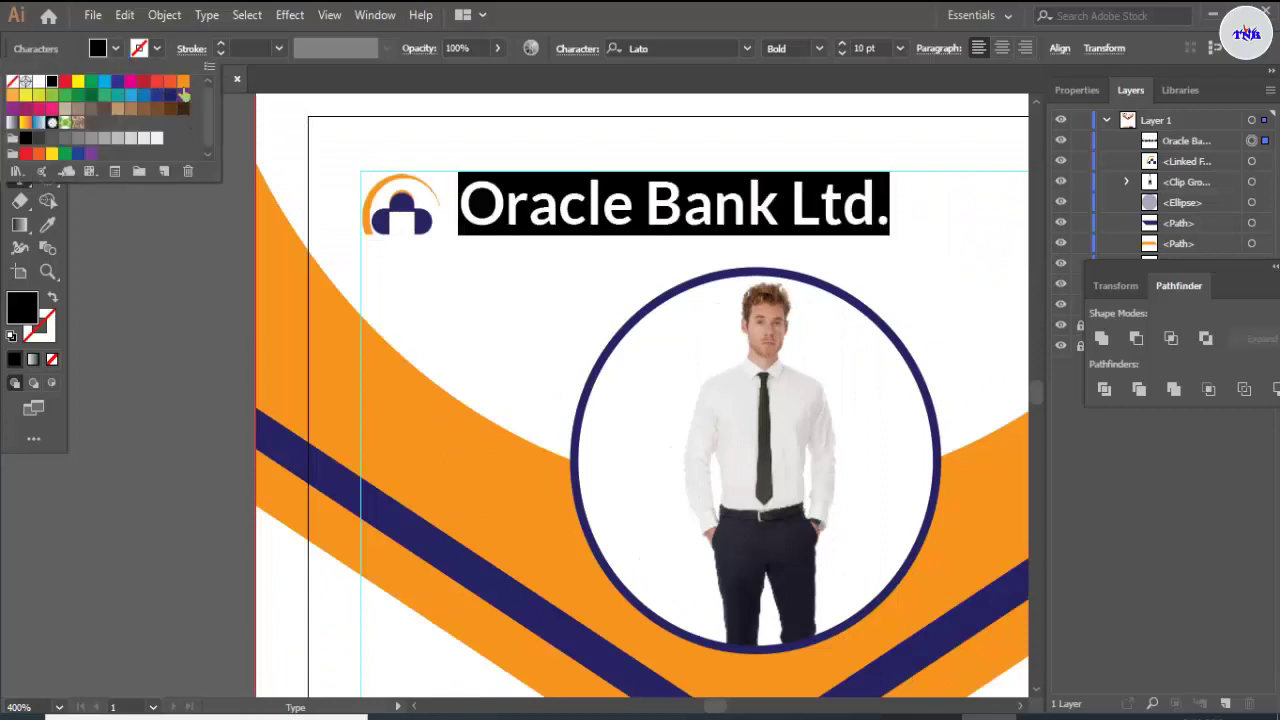
left_click(184, 93)
Move the bank name and then the logo right so the pair is centred atop the card
key("Escape")
key("Escape")
left_click_drag(596, 219, 591, 223)
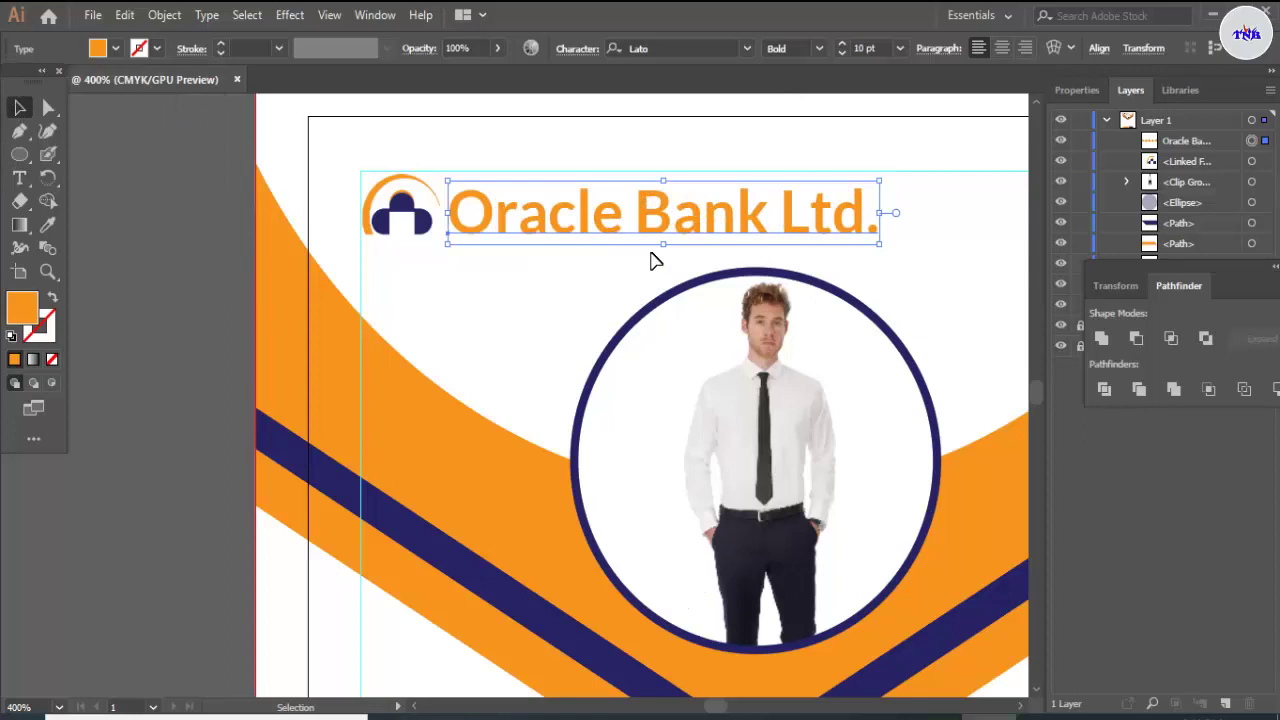
key("ctrl+minus")
key("ctrl+minus")
left_click_drag(672, 220, 767, 216)
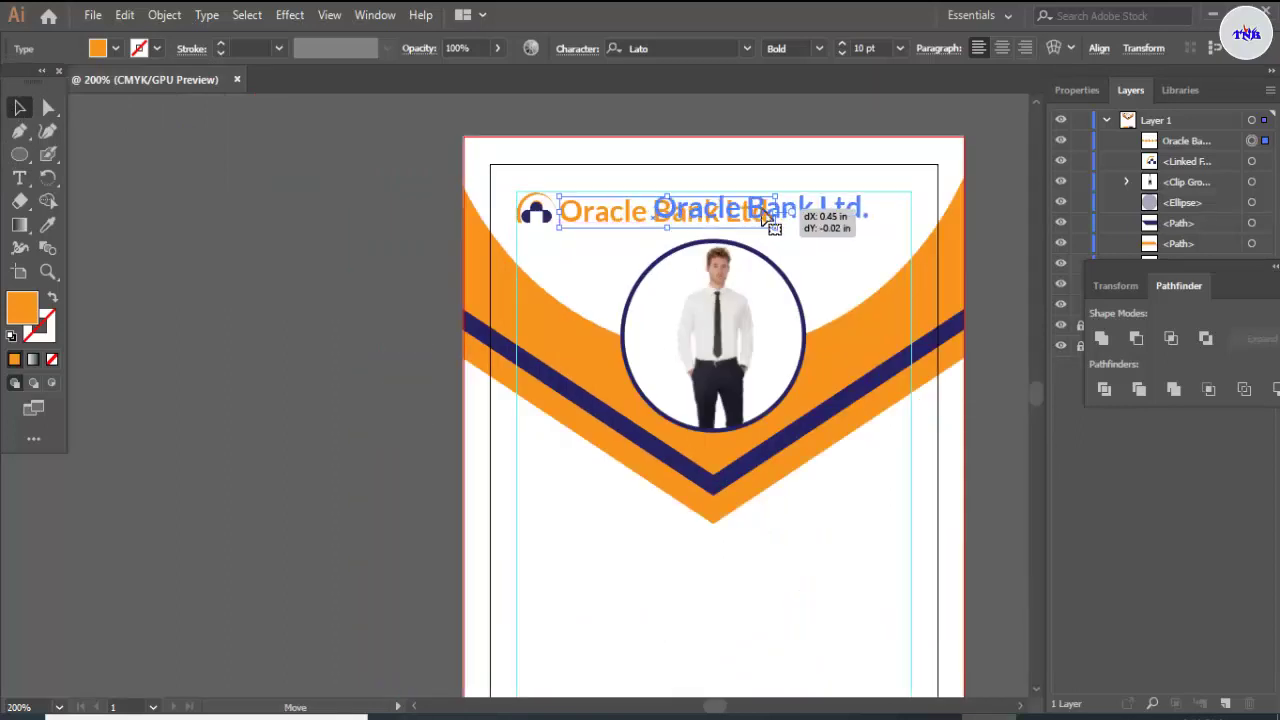
double_click(545, 212)
key("Escape")
left_click_drag(537, 213, 632, 213)
Type the cardholder's name below the chevron and capitalise the surname's initial
left_click(823, 263)
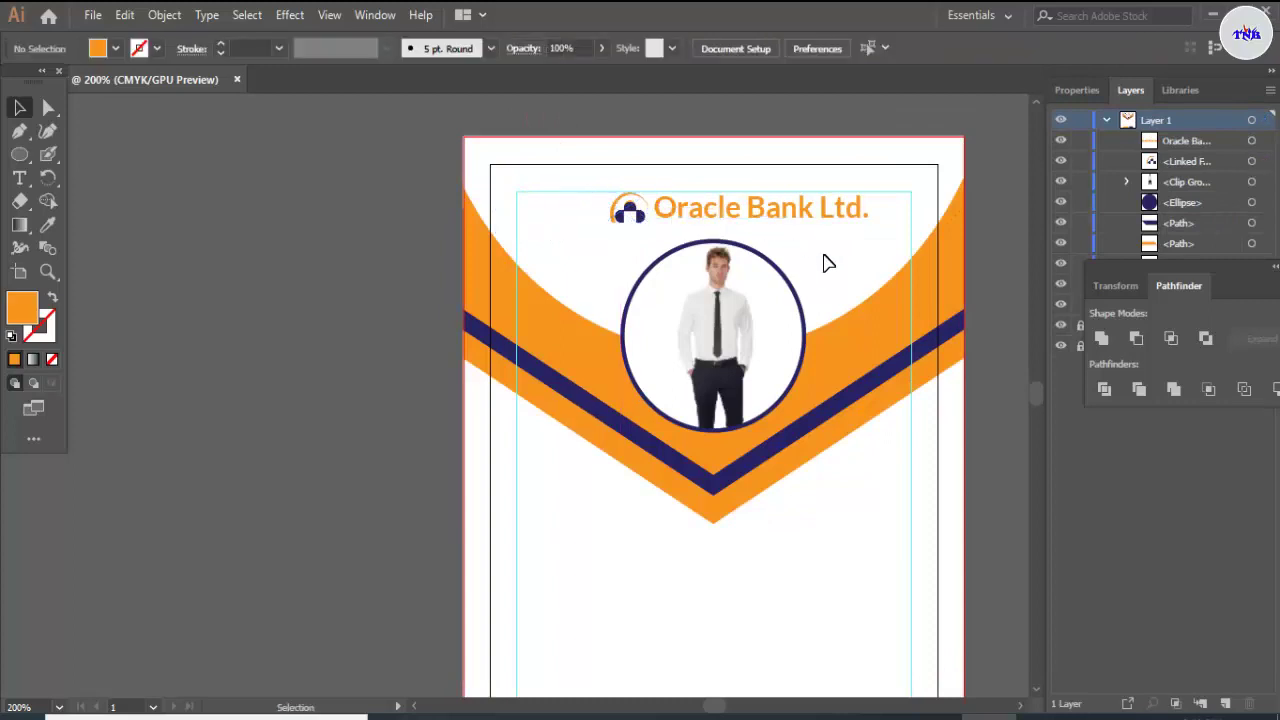
scroll(823, 263, "down", 2)
scroll(828, 258, "down", 3)
scroll(828, 258, "up", 3)
scroll(766, 431, "down", 4)
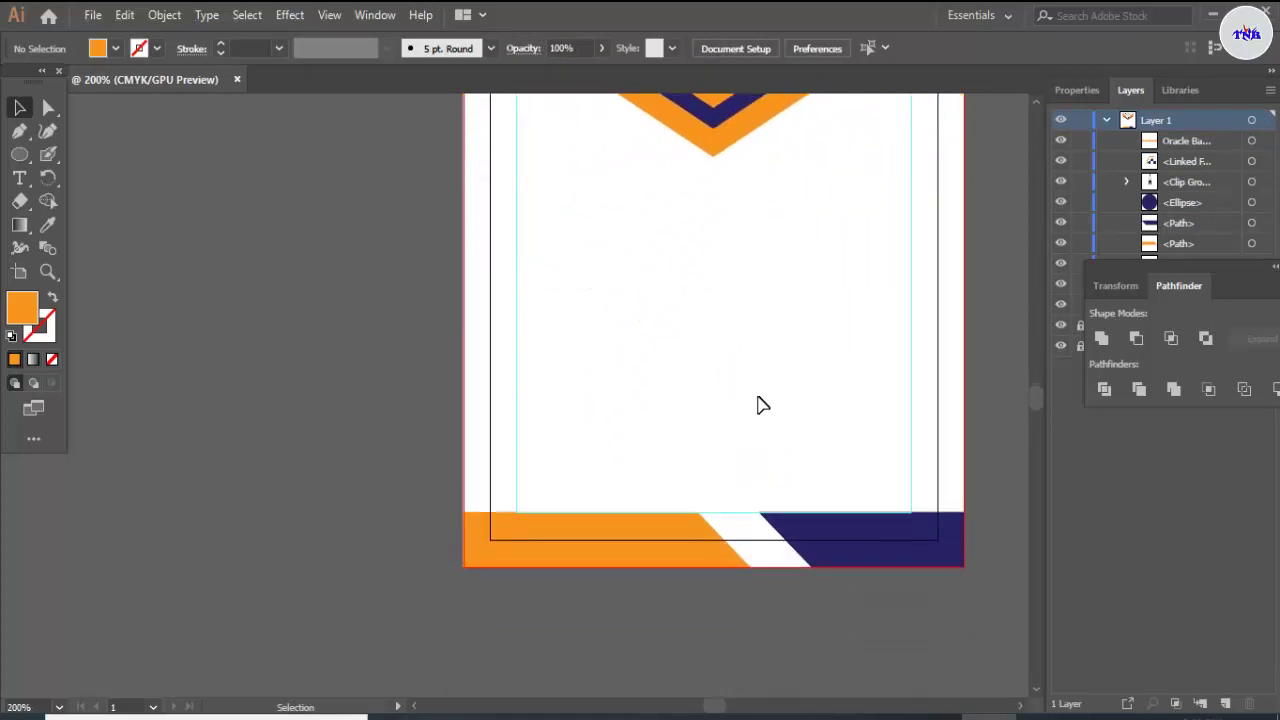
scroll(757, 404, "up", 1)
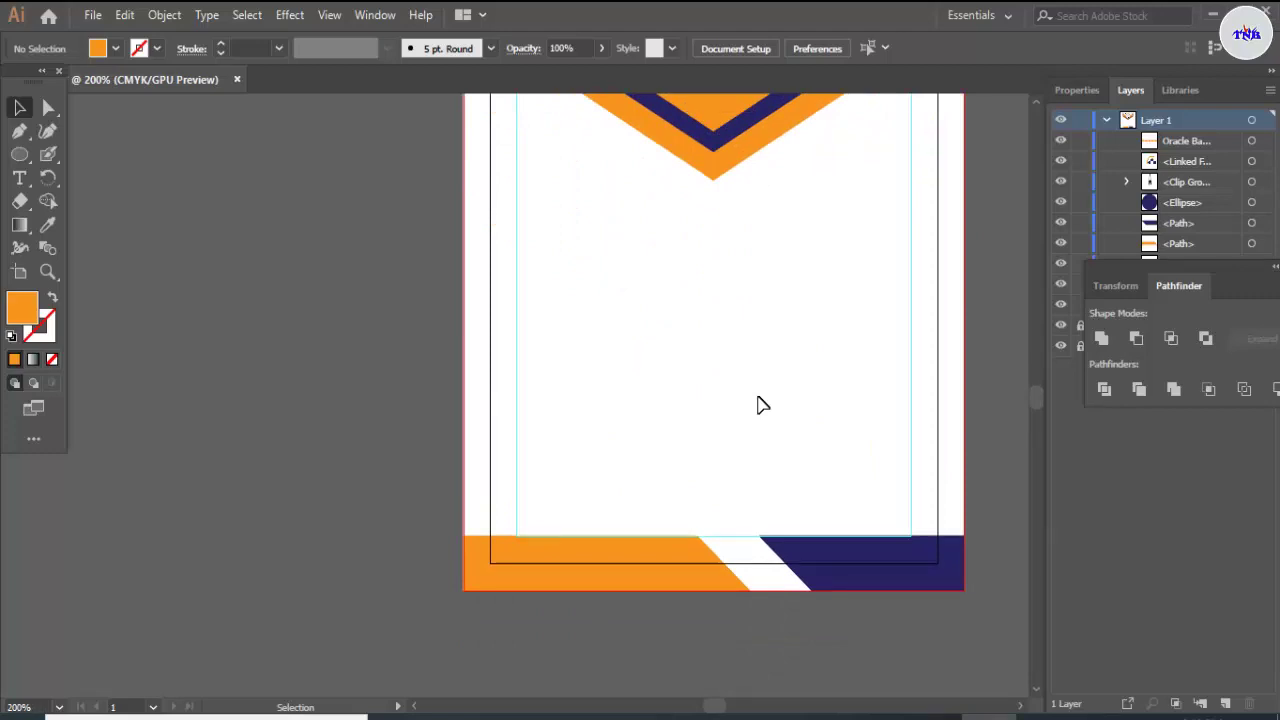
left_click(19, 177)
left_click(594, 230)
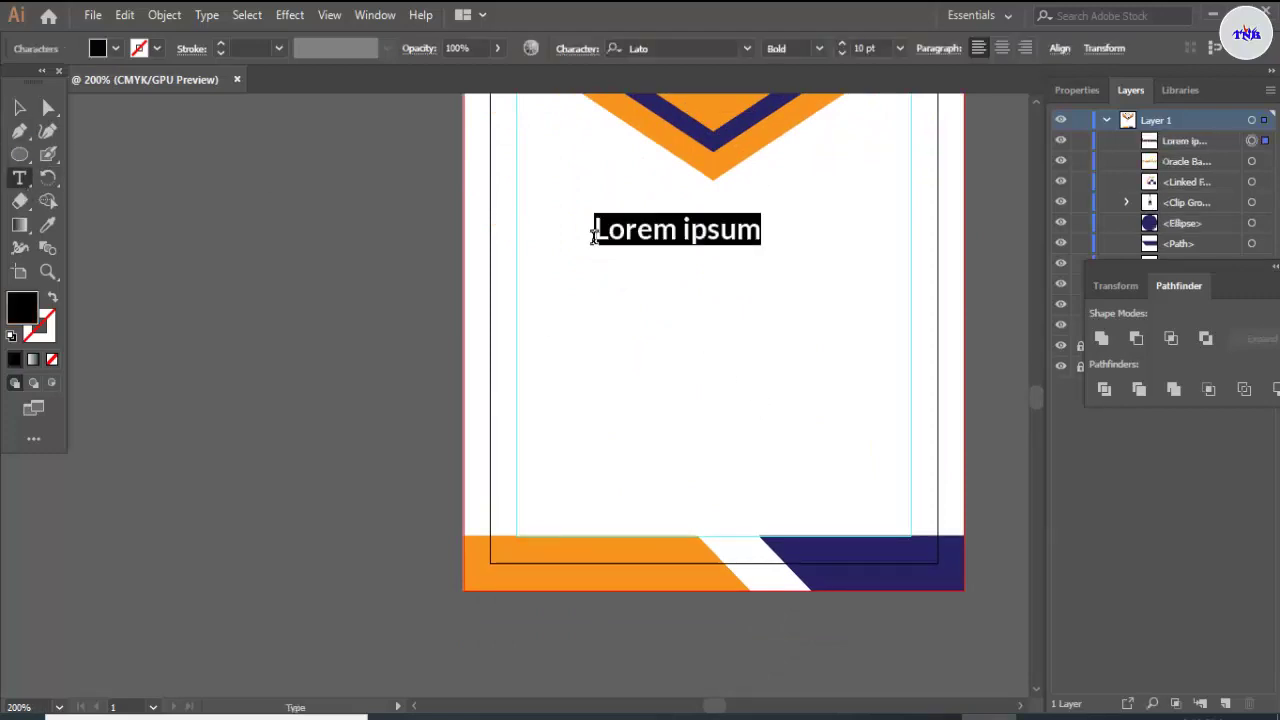
key("BackSpace")
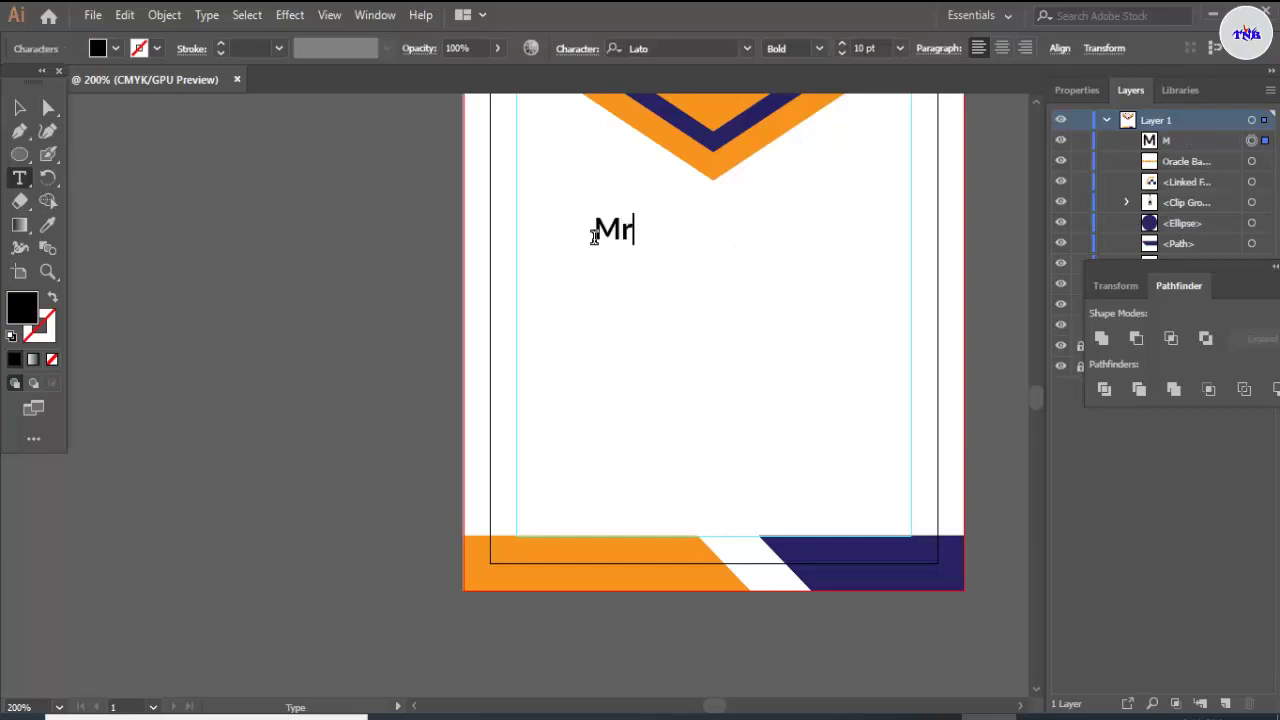
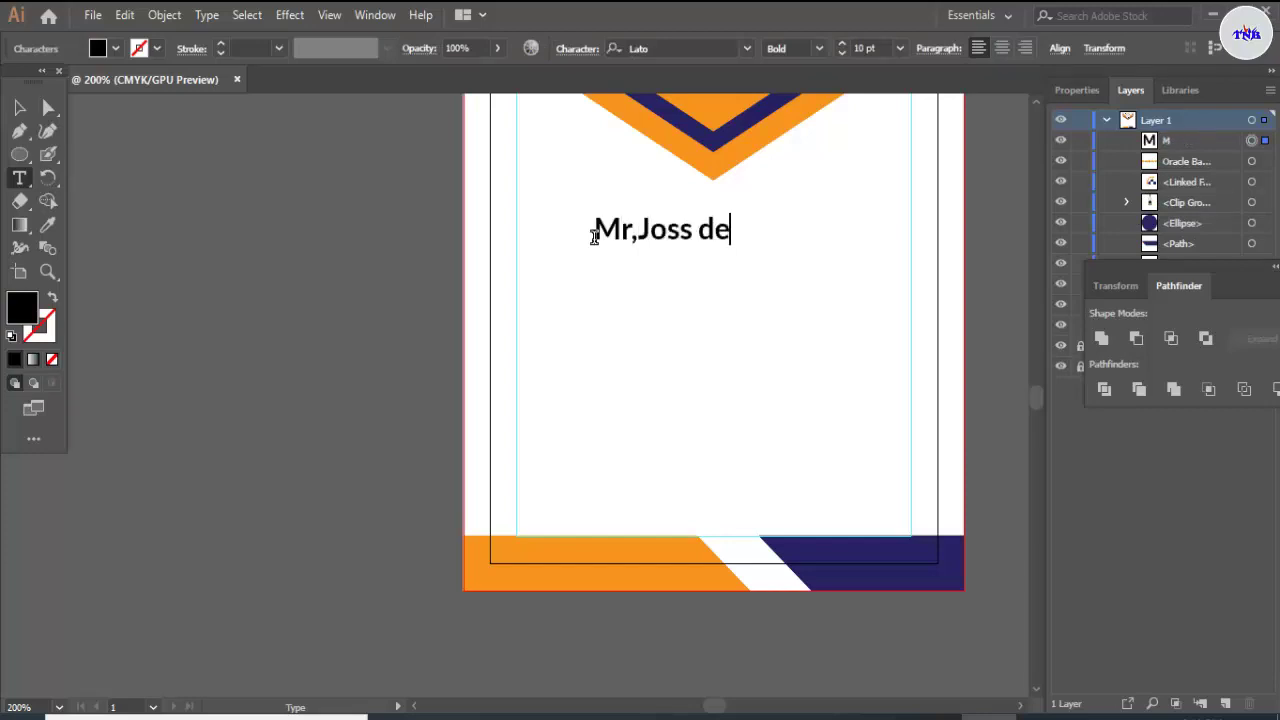
left_click(713, 229)
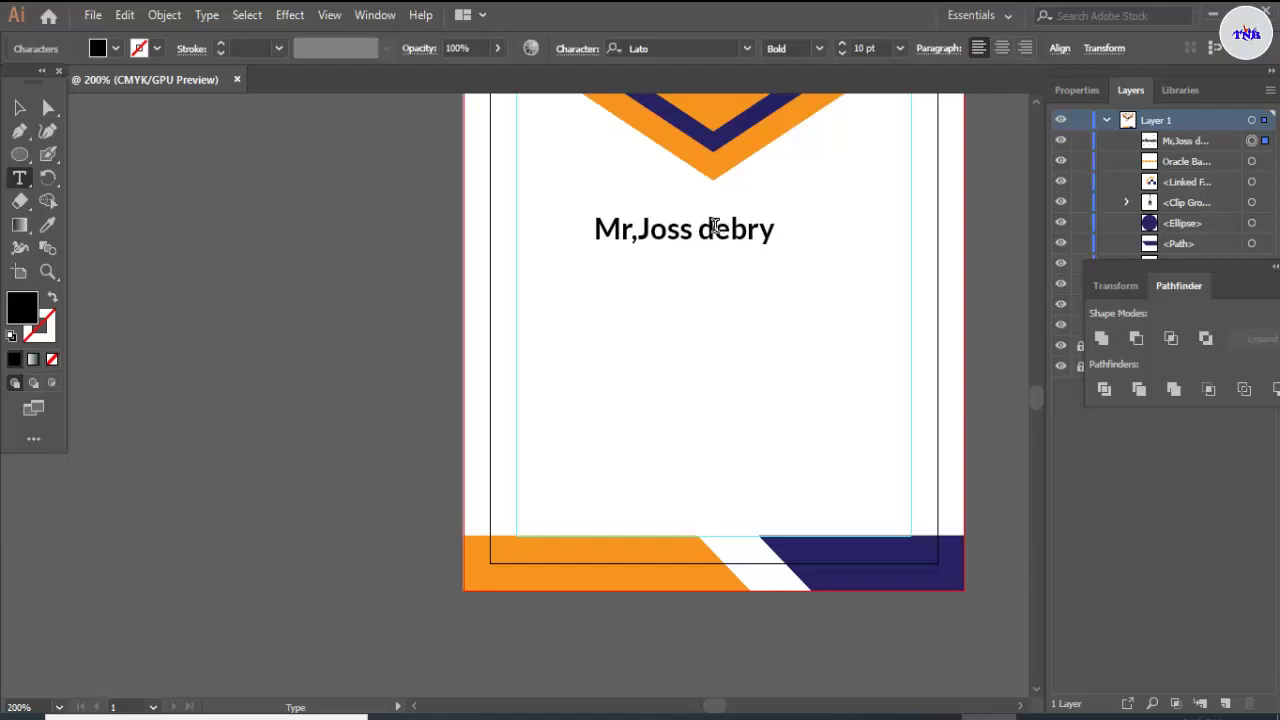
key("BackSpace")
type("D")
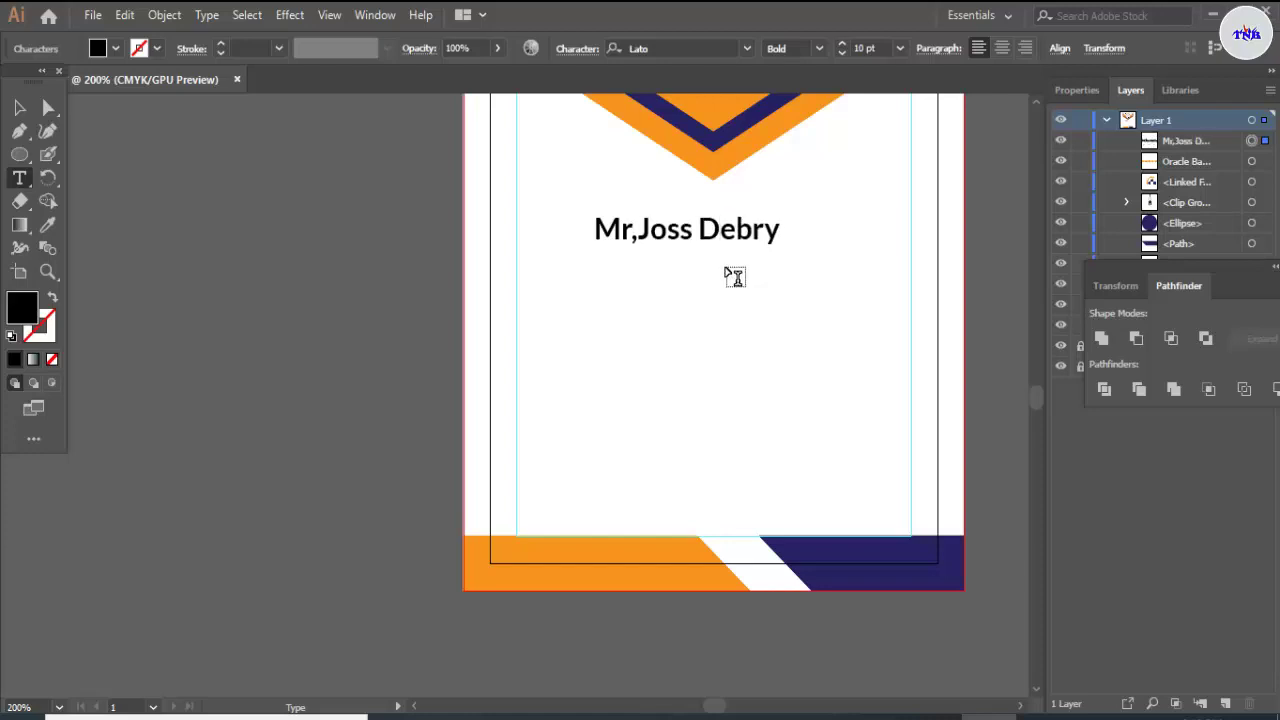
Colour the name cyan and move it up, centred under the chevron
key("ctrl+a")
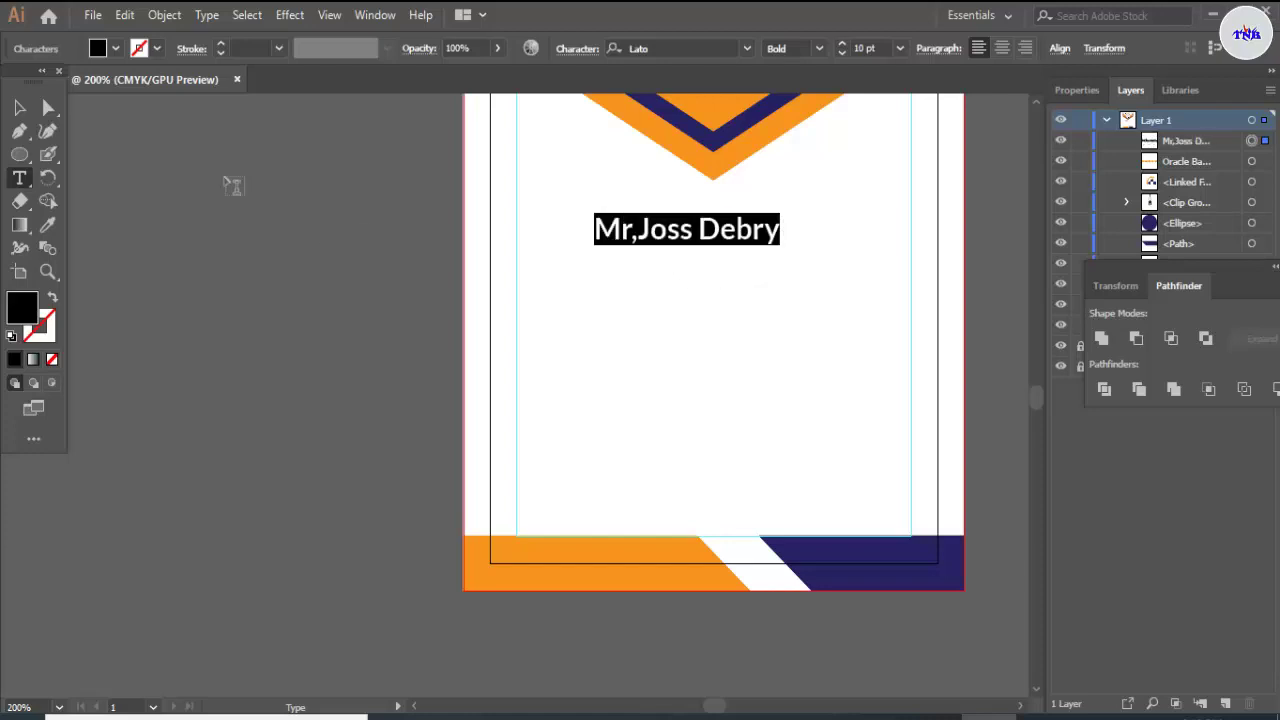
left_click(116, 48)
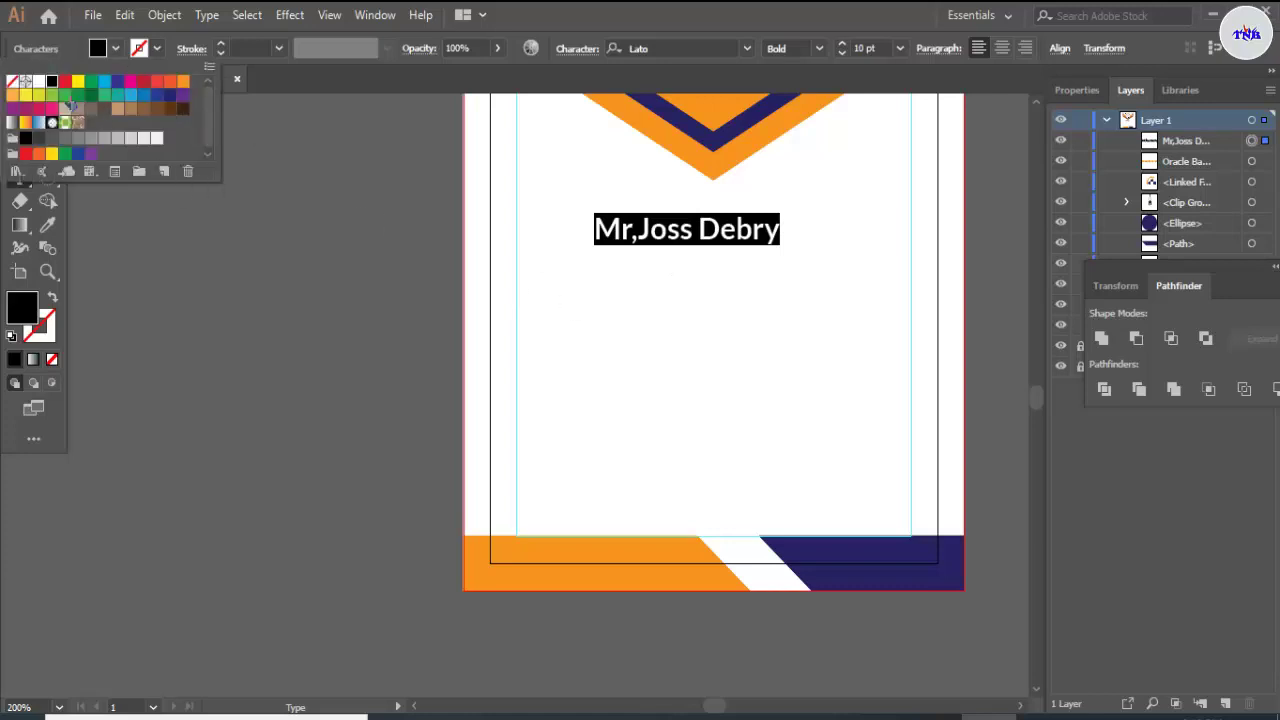
left_click(103, 93)
key("Escape")
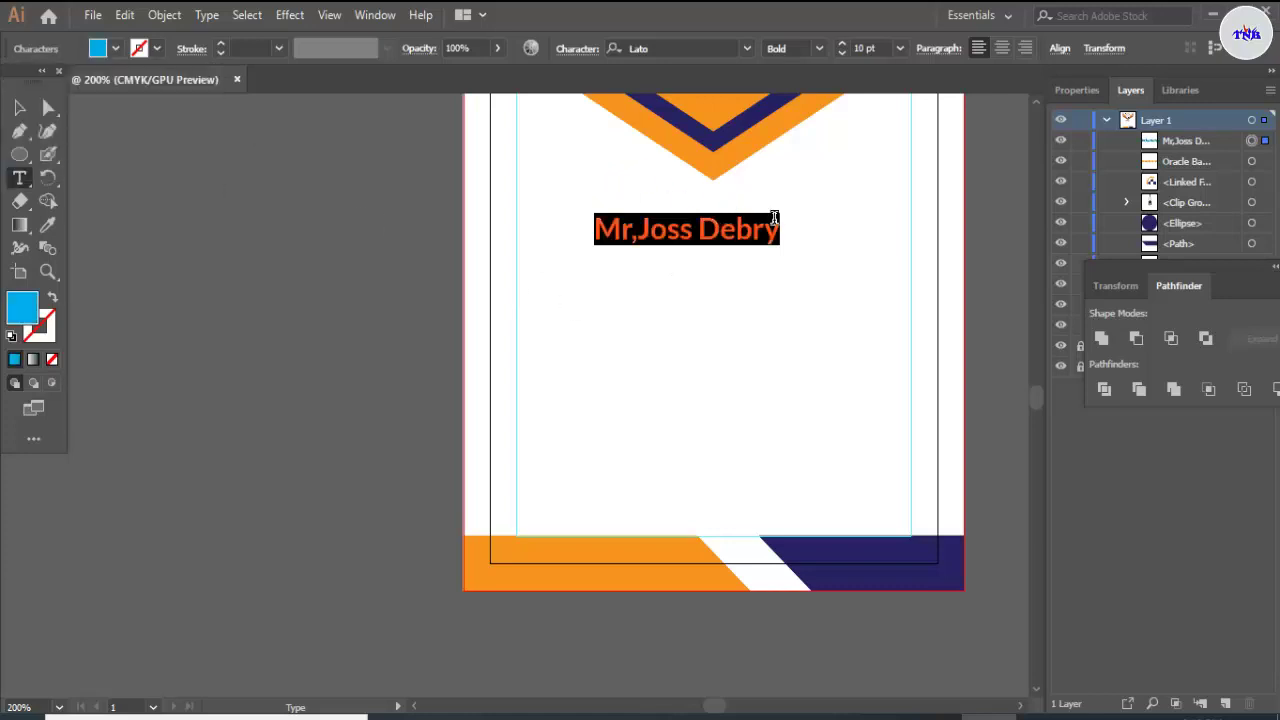
key("ctrl+shift+a")
left_click(19, 107)
left_click_drag(666, 238, 698, 230)
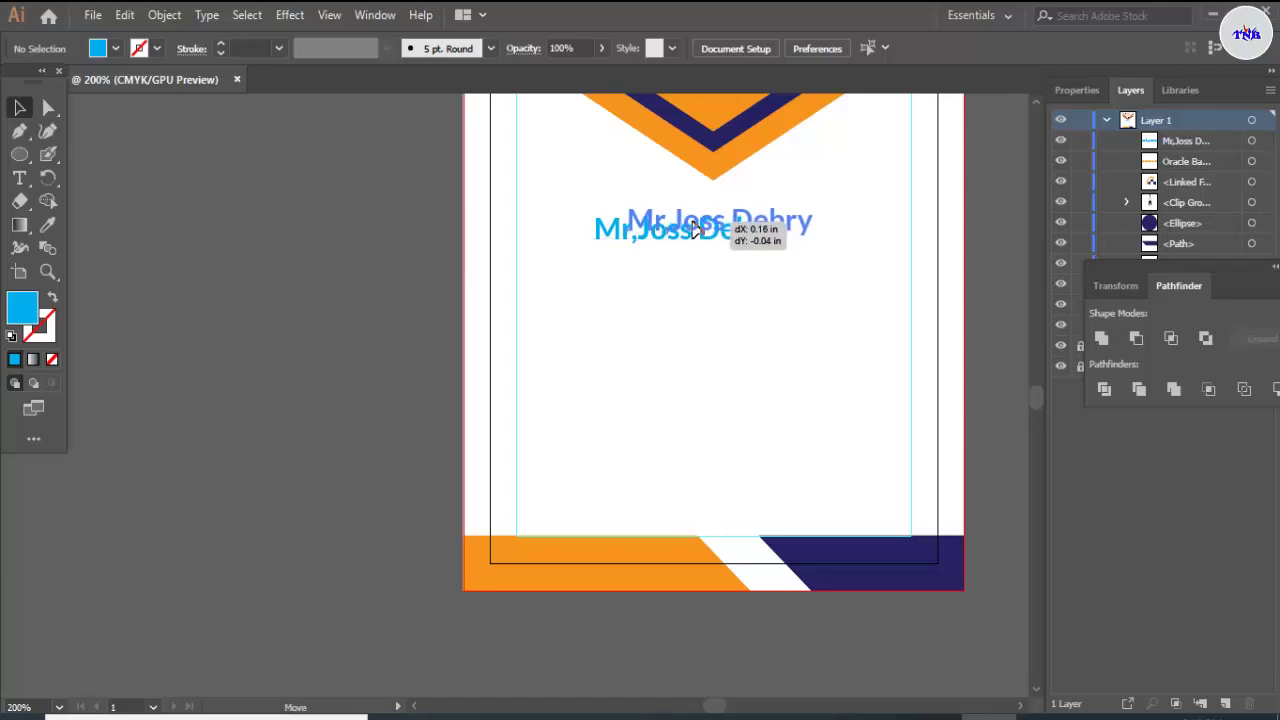
Start a new empty text line below the name
key("t")
left_click(652, 250)
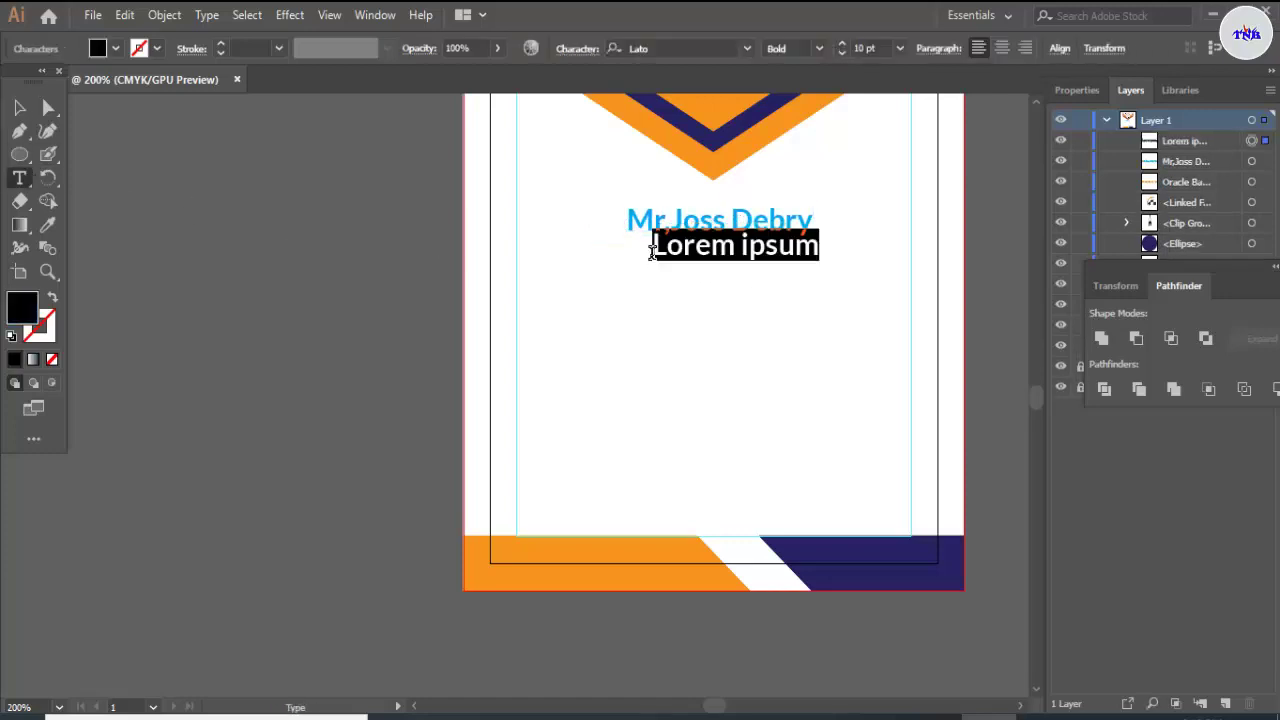
key("BackSpace")
Type 'Designer' at 7 pt and position it just under the name
type("D")
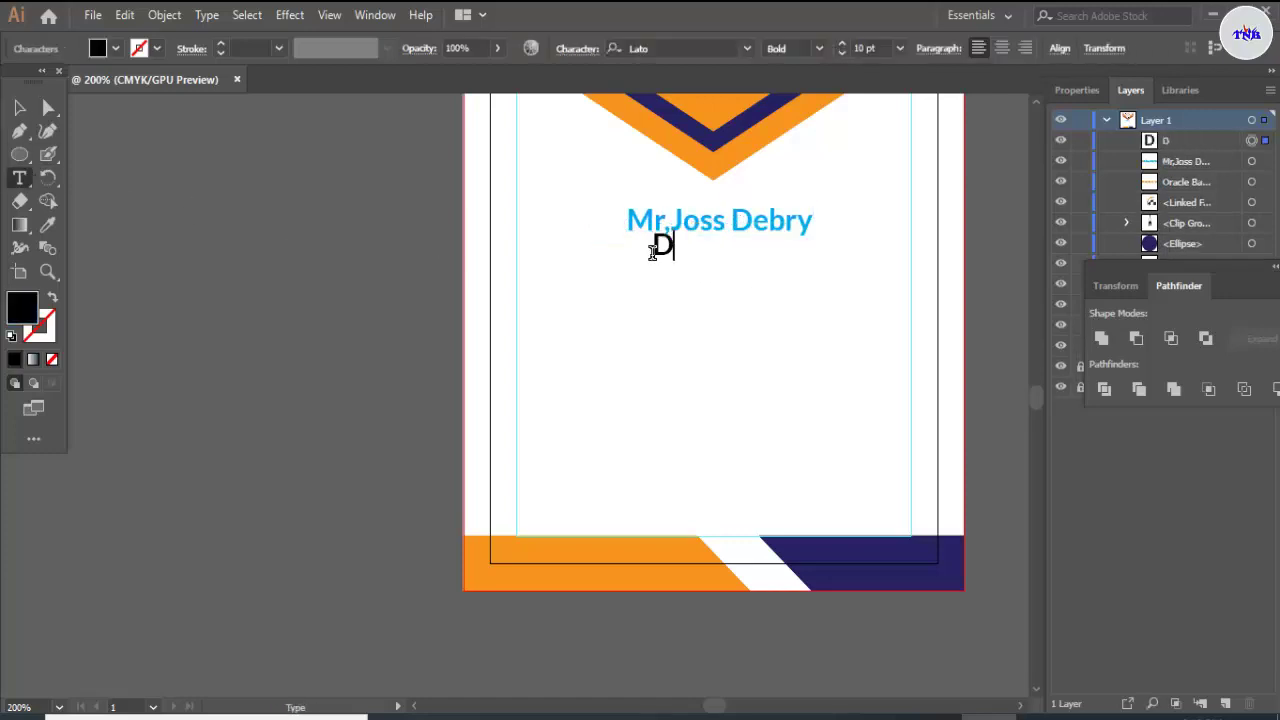
type("esigner")
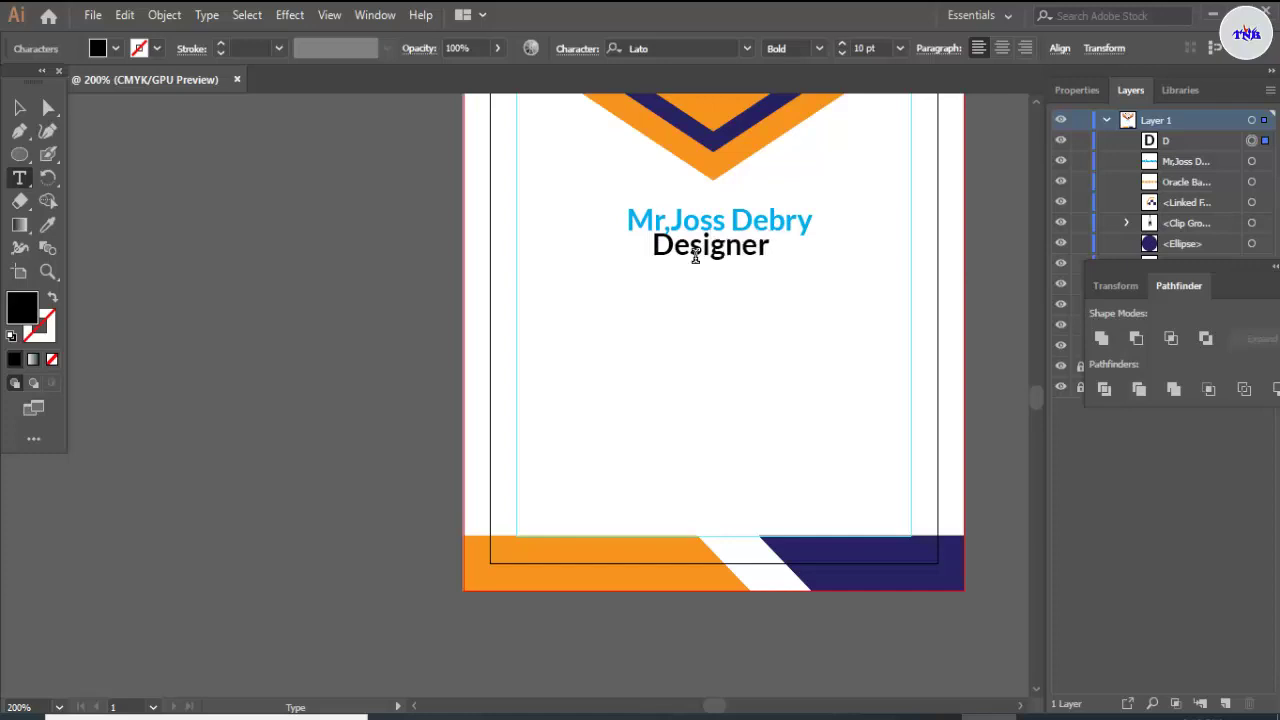
double_click(695, 256)
left_click(900, 48)
left_click(920, 121)
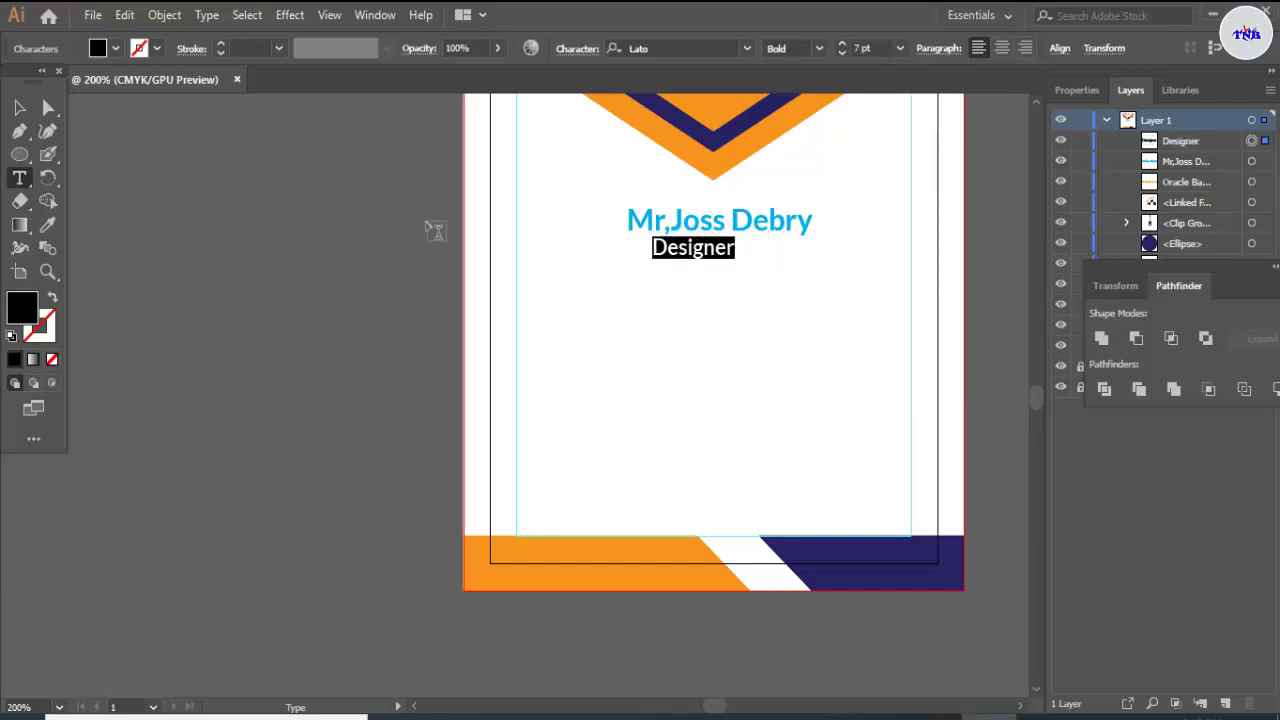
key("Escape")
key("ctrl+equal")
left_click_drag(701, 214, 696, 217)
Reduce the Designer job title to 6 pt
left_click(900, 48)
left_click(910, 104)
left_click(780, 306)
scroll(780, 314, "down", 3)
scroll(782, 318, "up", 2)
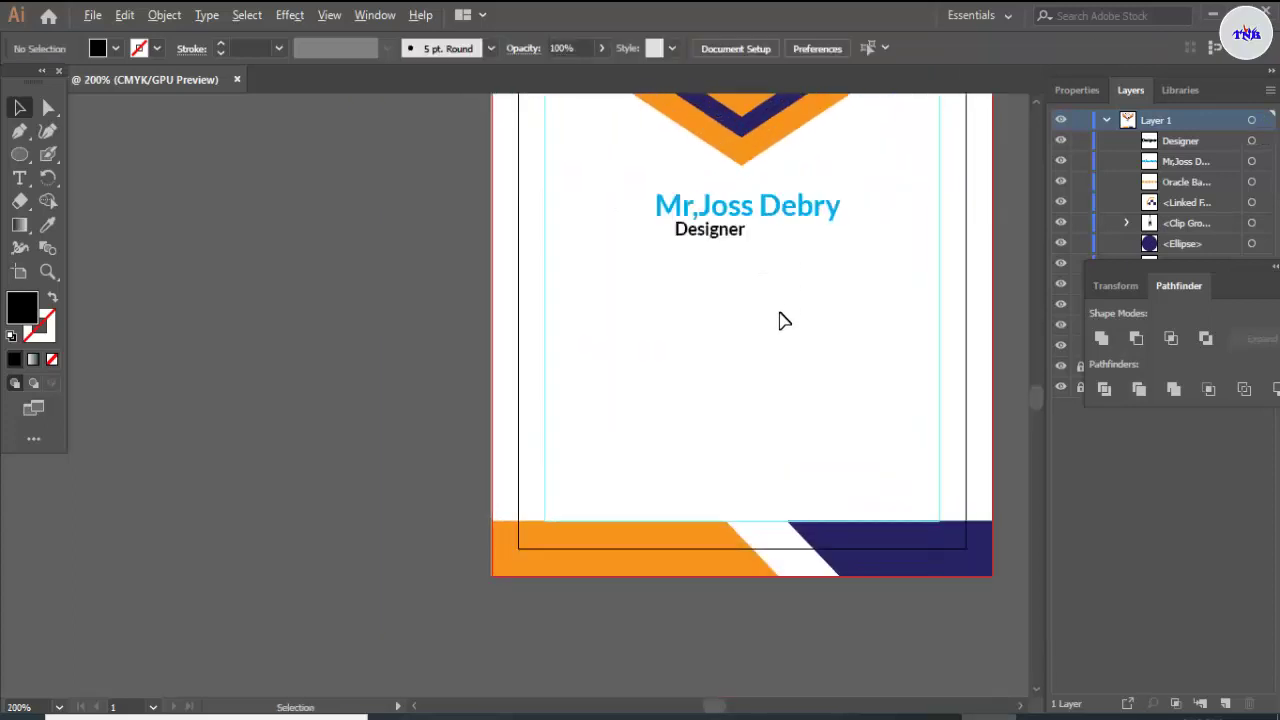
Begin a new text block below the job title
key("t")
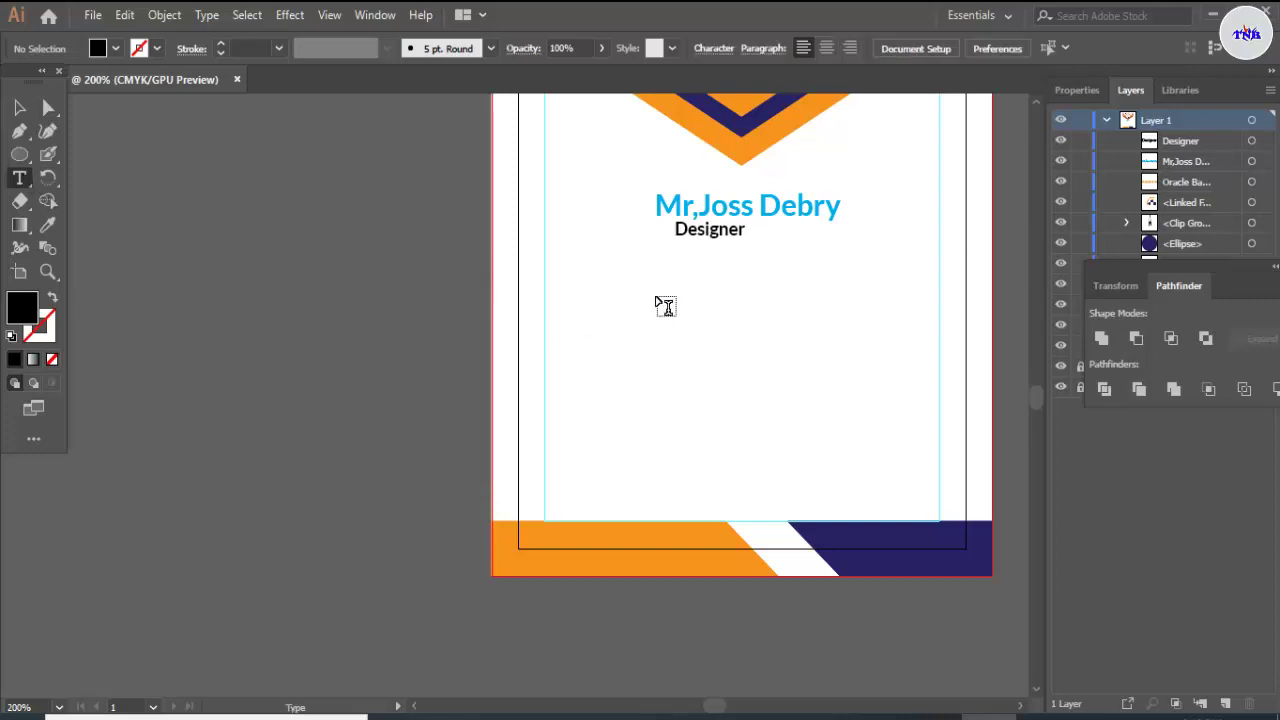
left_click(656, 295)
key("BackSpace")
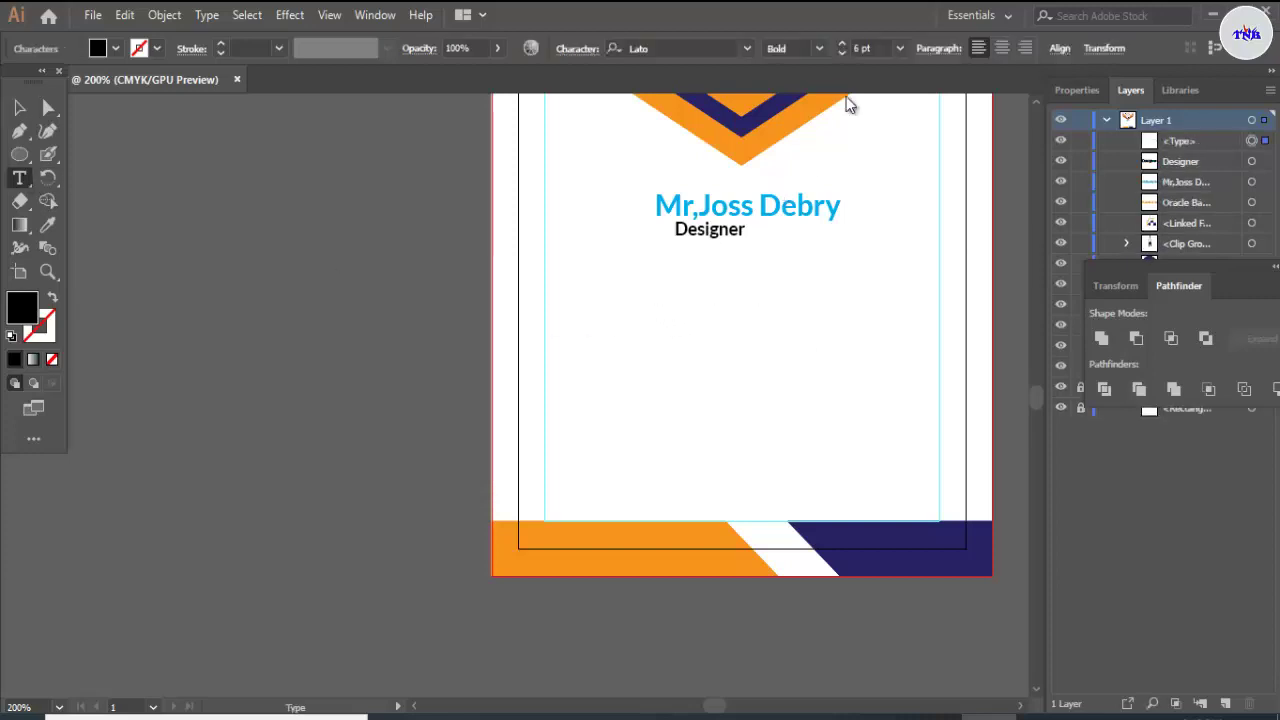
Enter the ID number and BLOOD 0+ lines at 8 pt, with 0+ in red
left_click(900, 48)
left_click(922, 138)
type("ID")
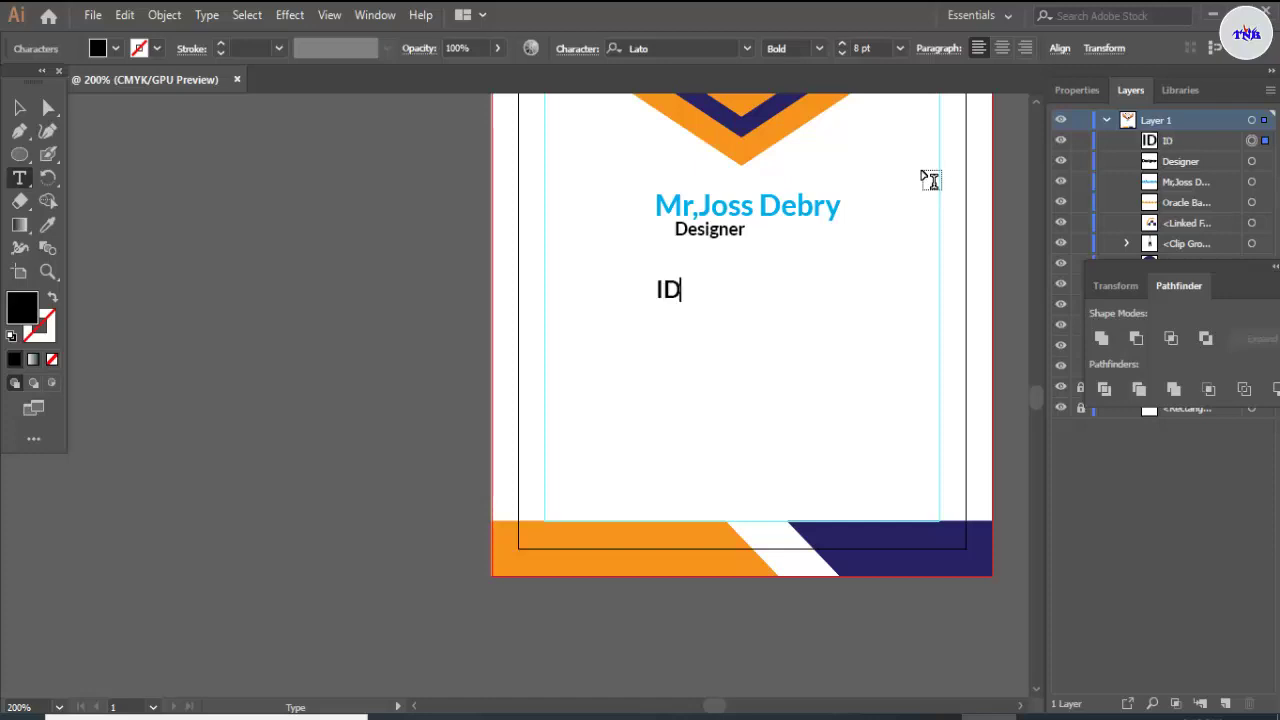
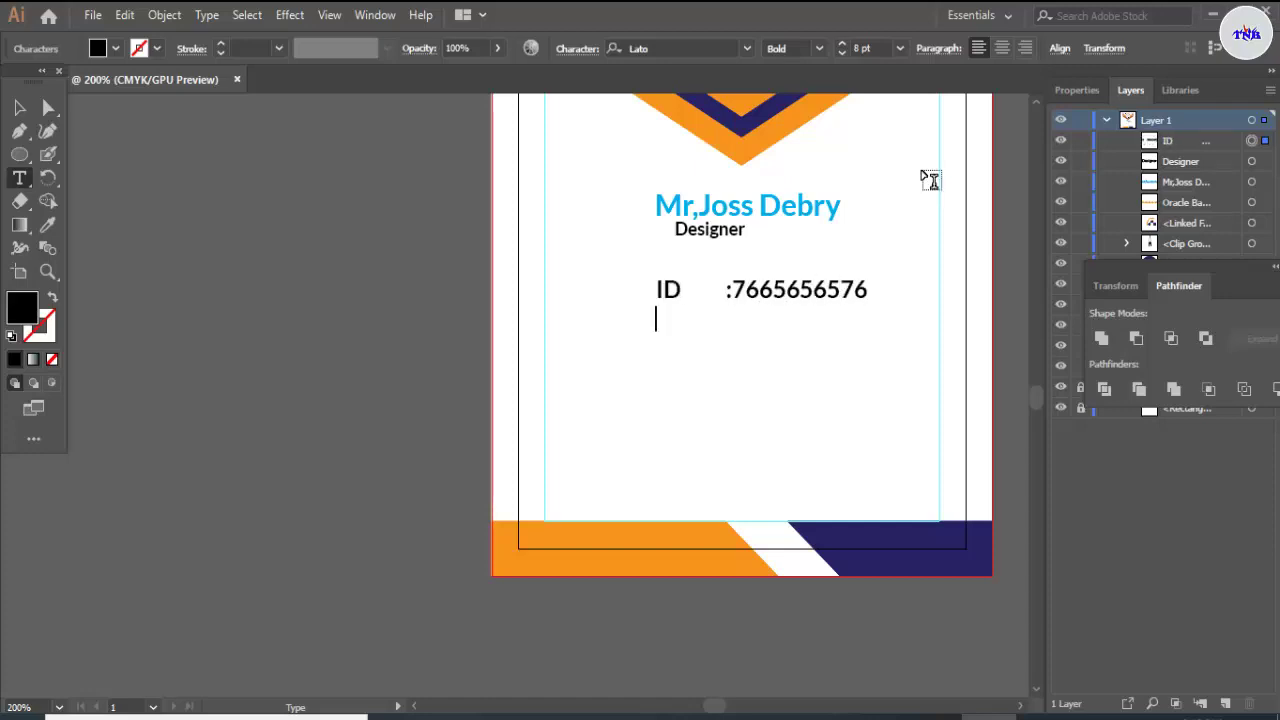
type("BLOOD")
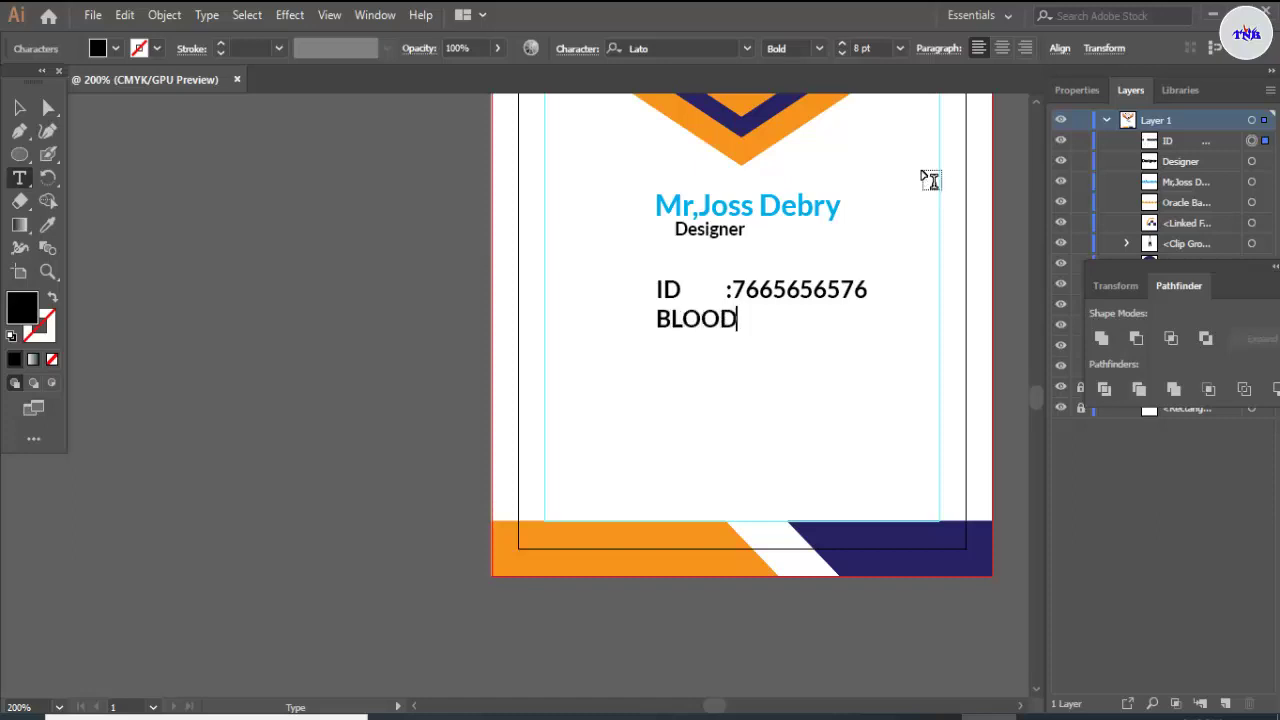
left_click(726, 289)
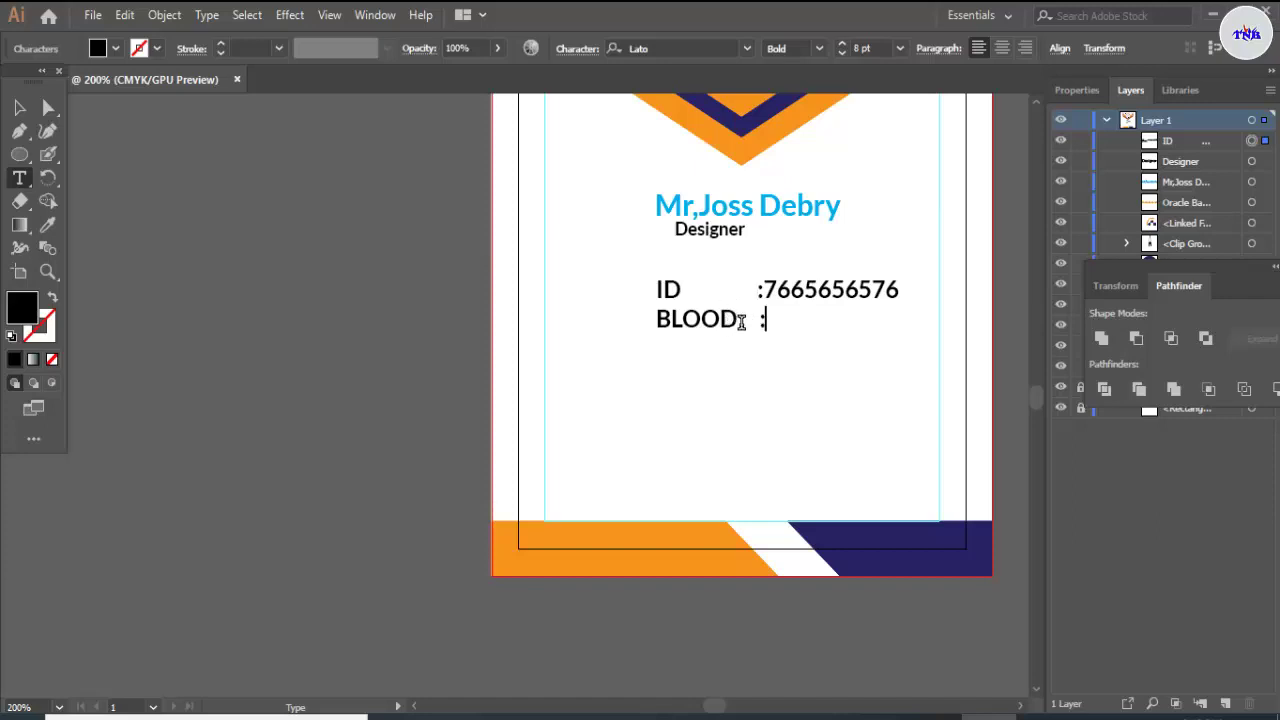
key("BackSpace")
key("BackSpace")
type("0+")
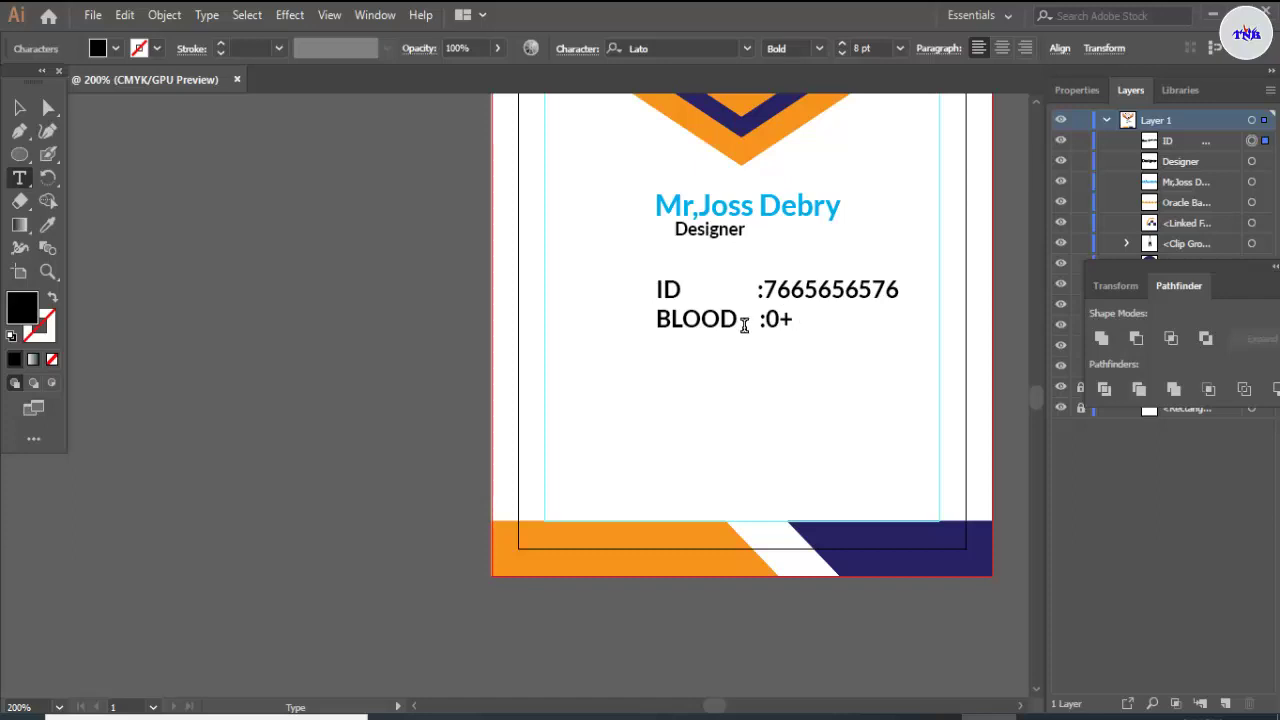
left_click_drag(764, 320, 804, 336)
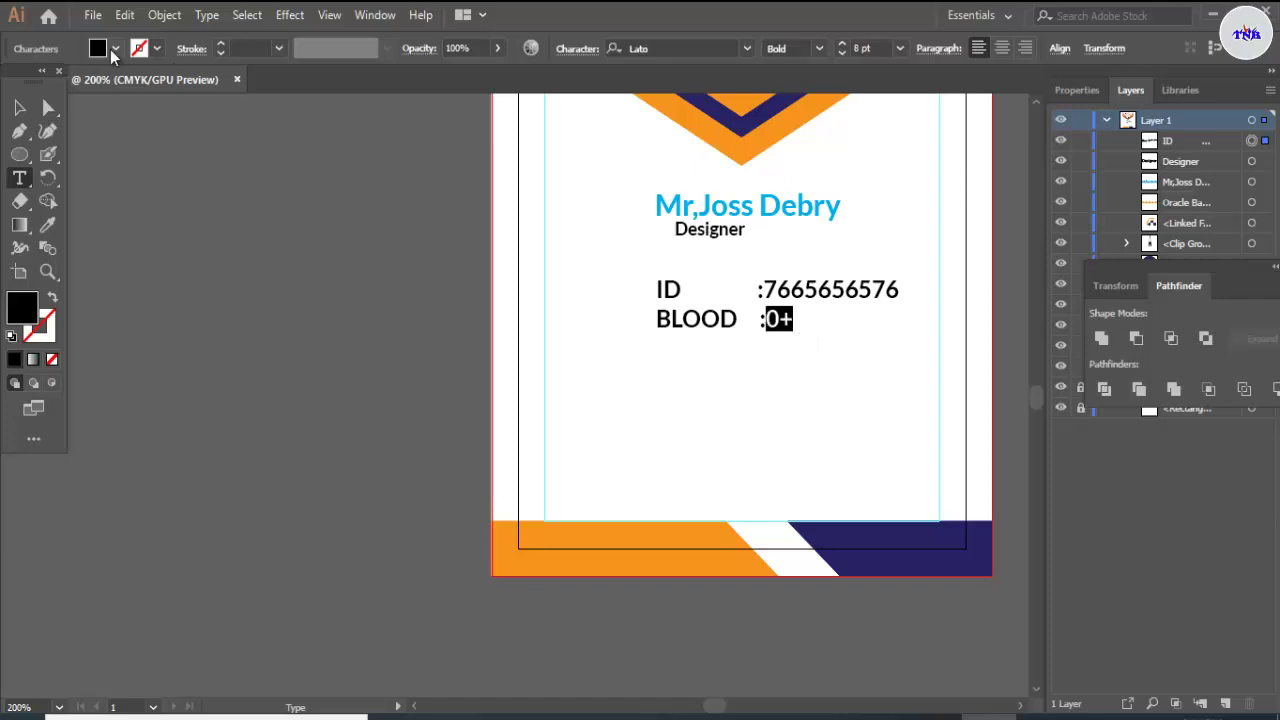
left_click(110, 49)
left_click(144, 81)
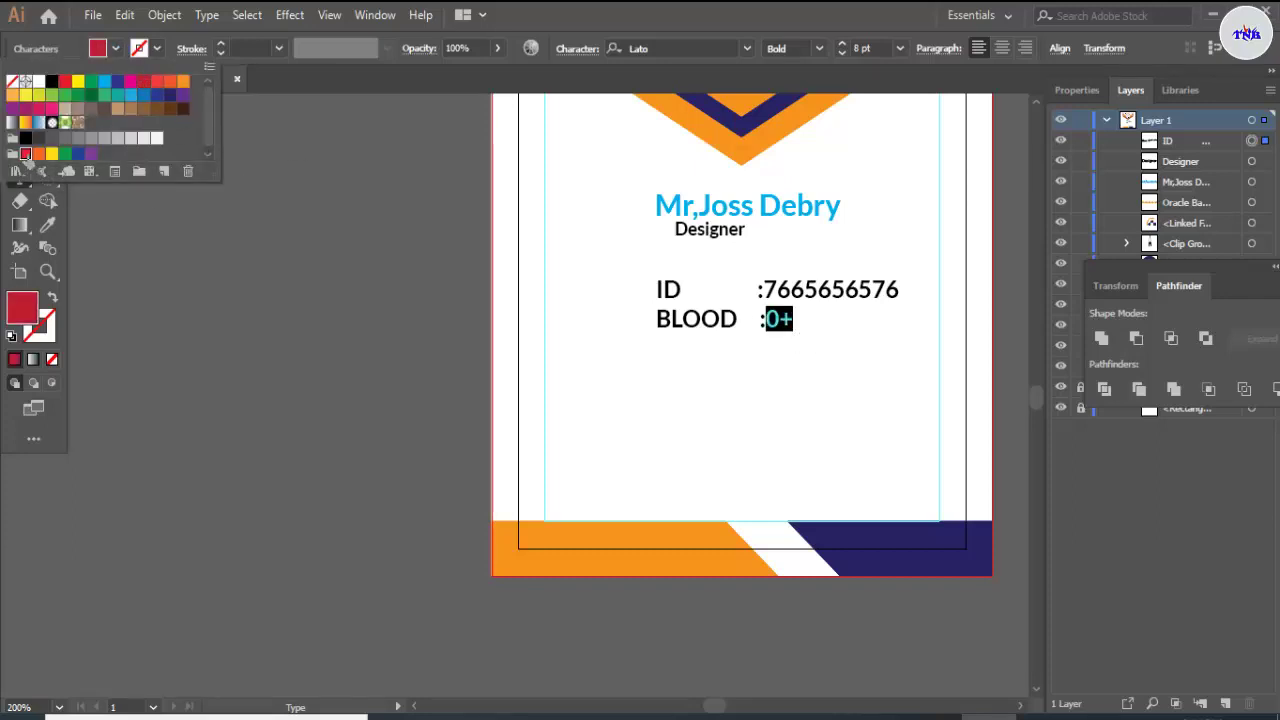
key("Escape")
Add a tab-aligned Phone line with the contact number below BLOOD
left_click(800, 320)
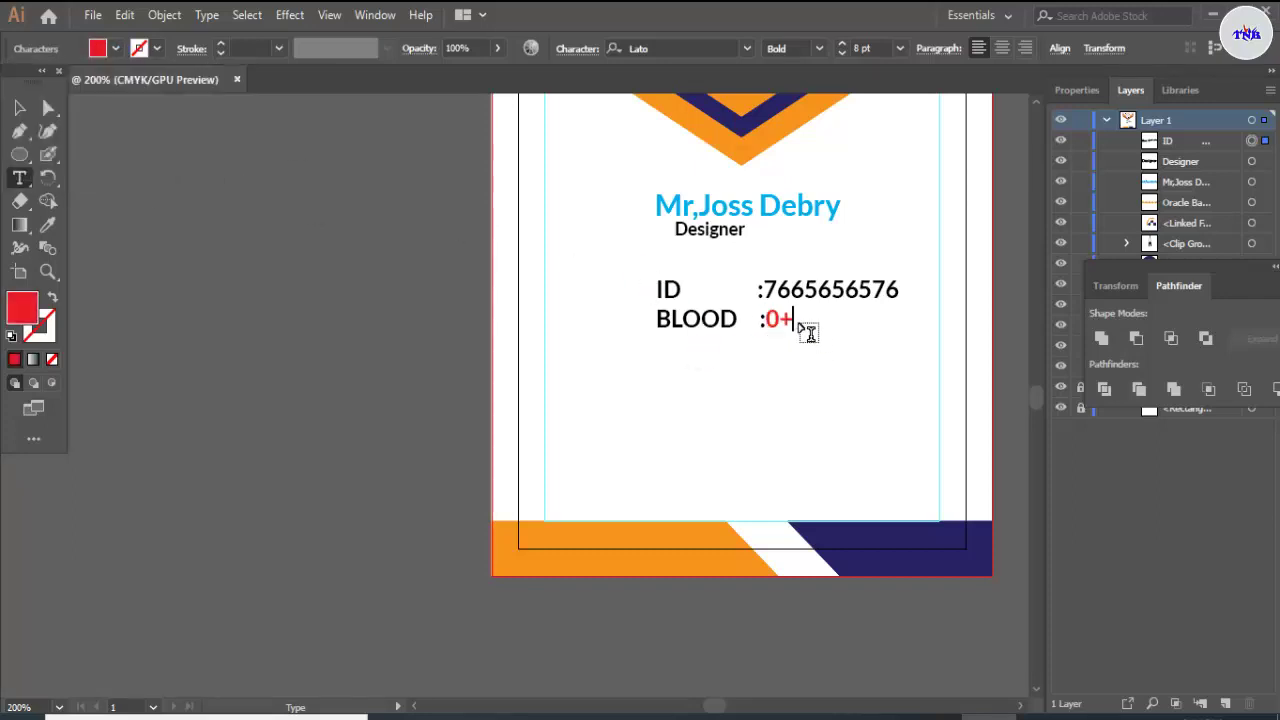
key("Return")
type("hone")
key("Tab")
type(":008")
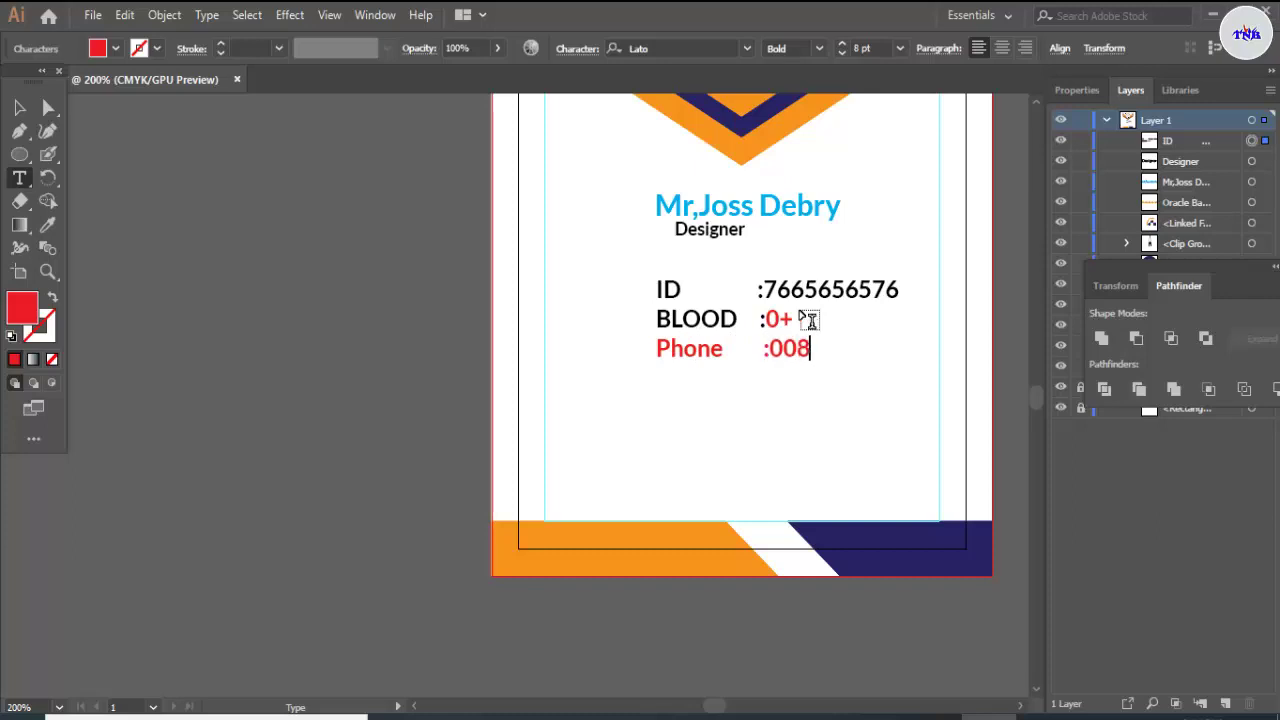
key("BackSpace")
type("966 54445")
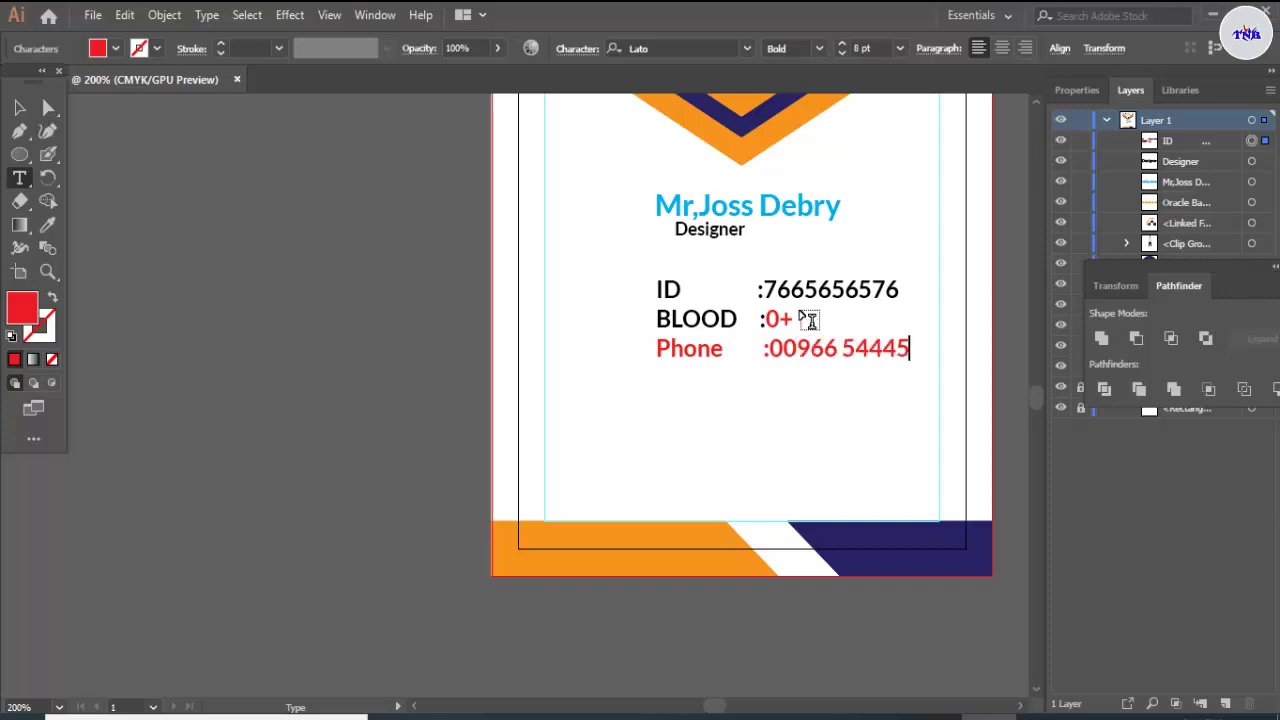
key("BackSpace")
type("65")
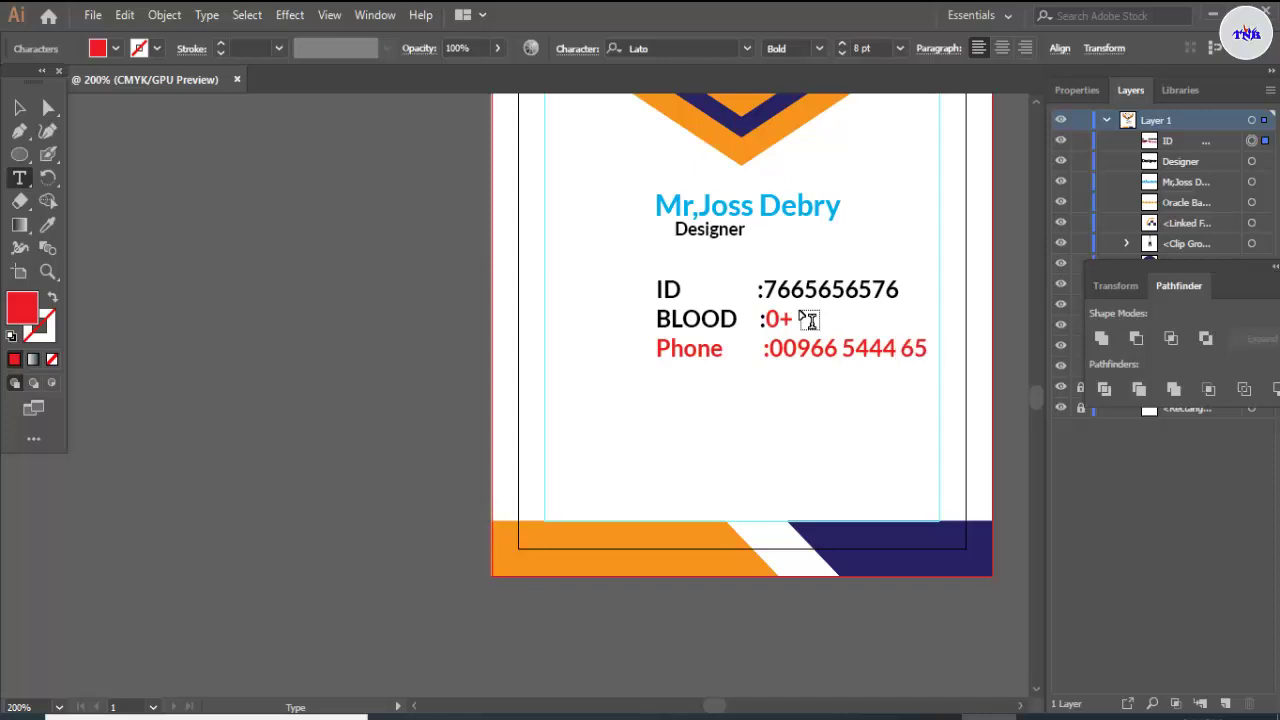
Select the entire Phone line and bring up the fill swatches
left_click_drag(766, 348, 868, 348)
left_click_drag(658, 348, 930, 350)
left_click(116, 48)
Make the Phone line black and add an Email line with the holder's gmail address
left_click(52, 81)
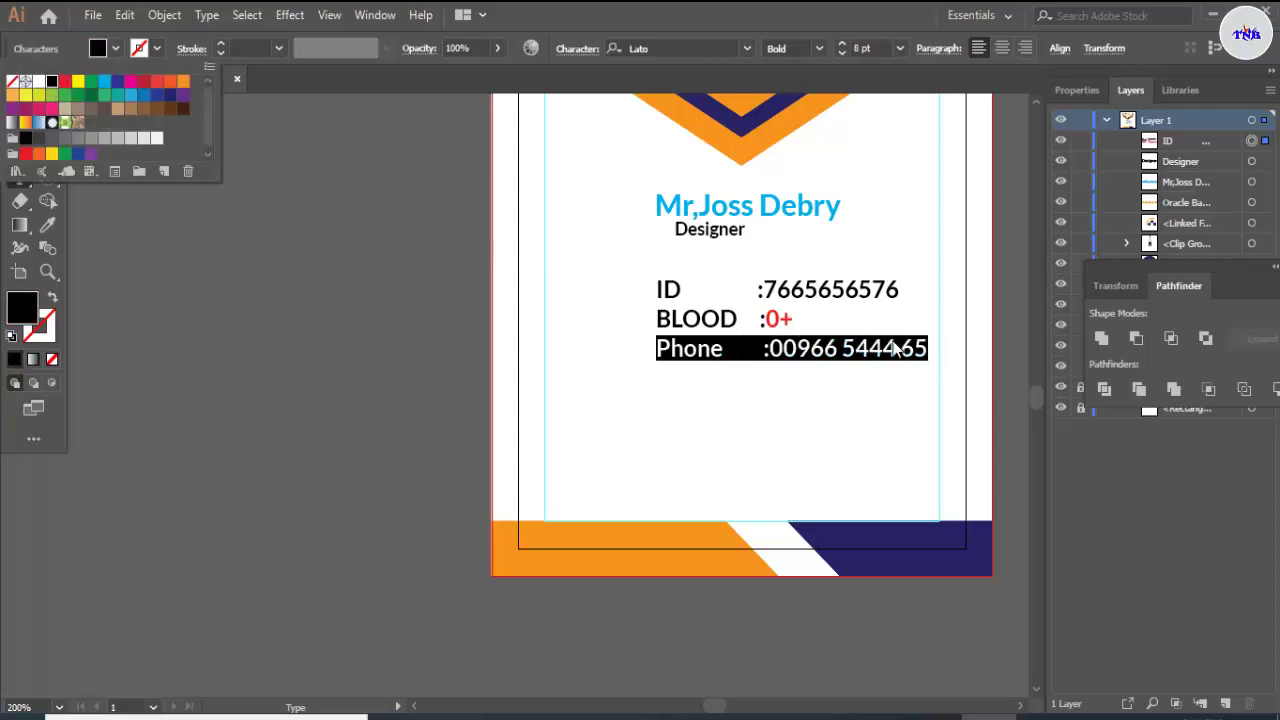
left_click(932, 352)
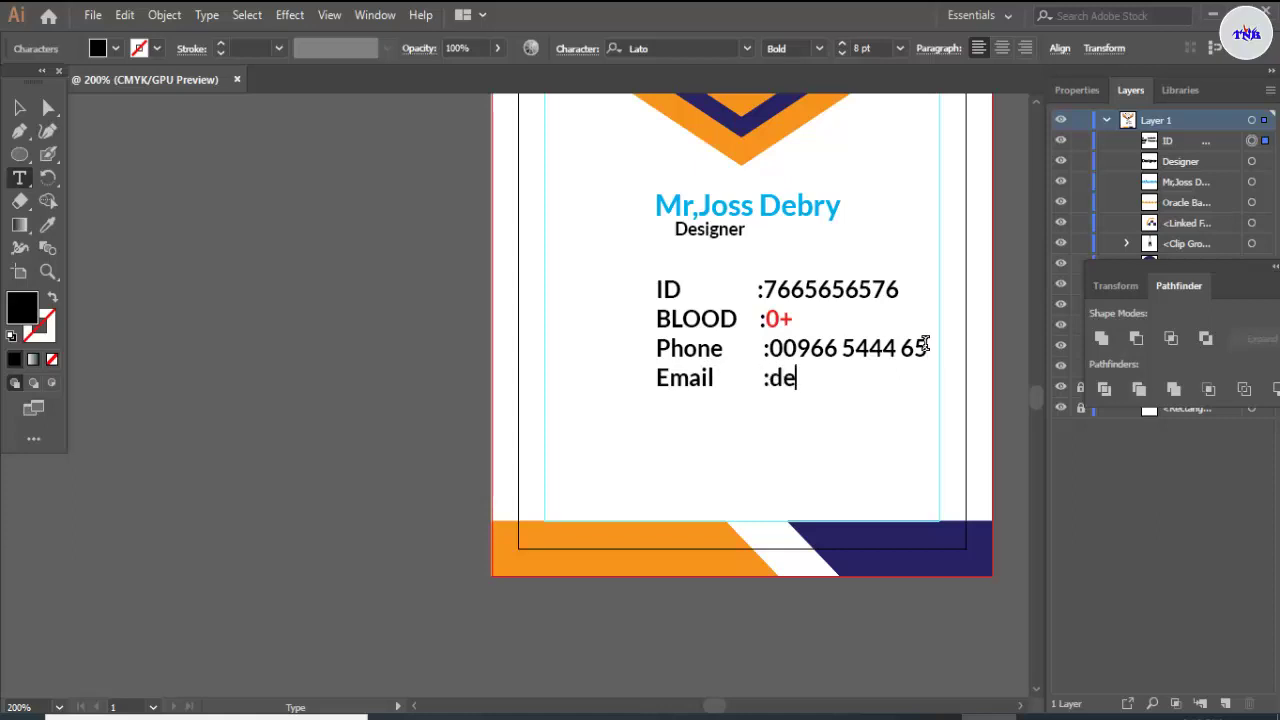
type("mail")
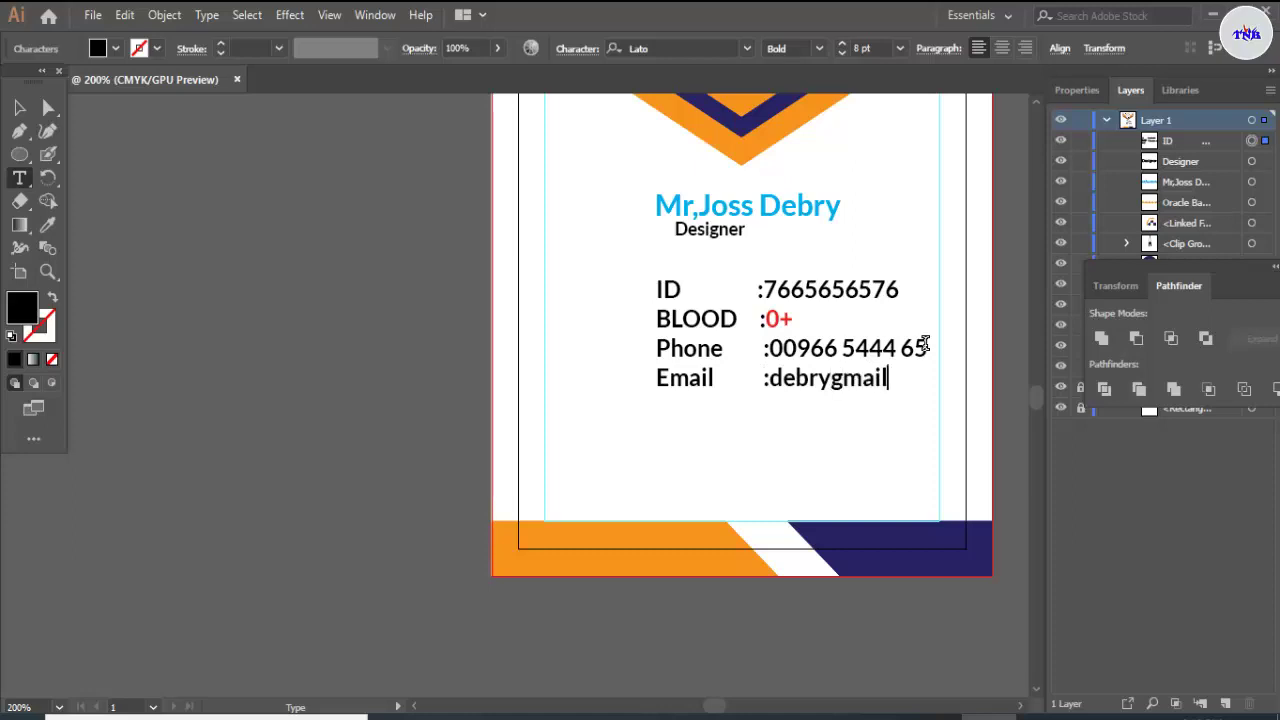
left_click(832, 378)
type("@gmail")
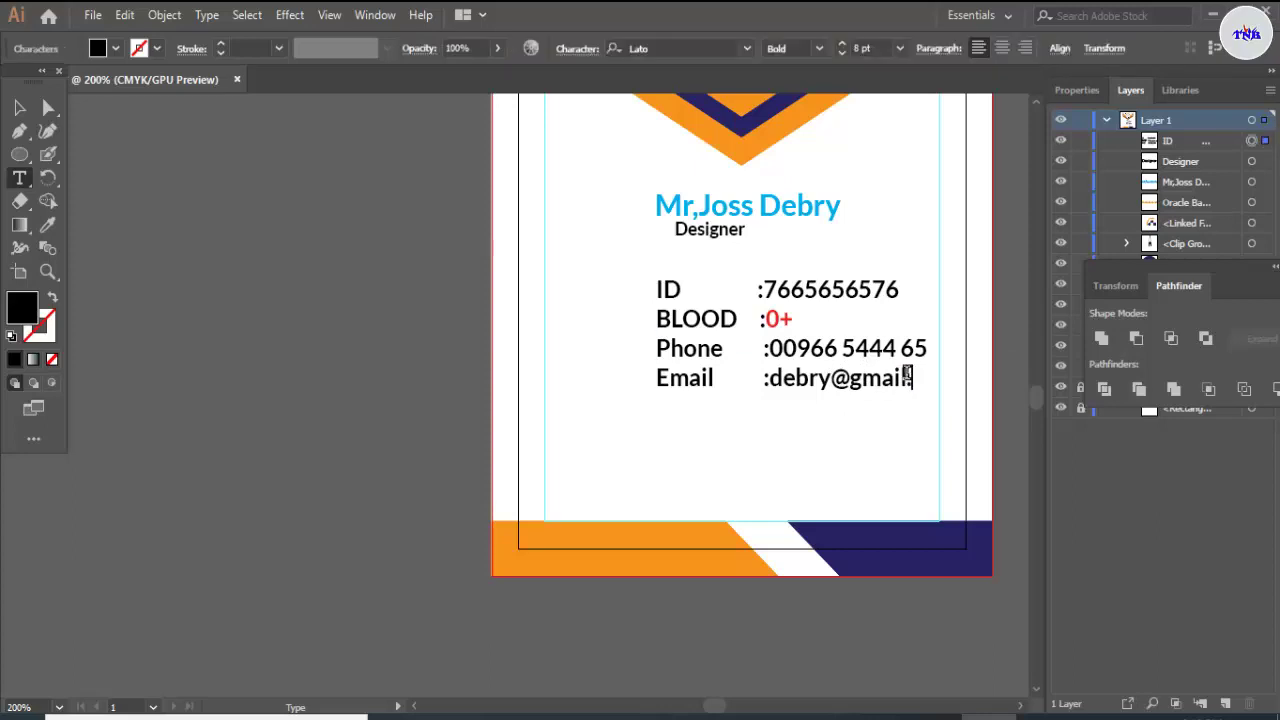
type(".com")
Resize all four detail lines to 7 pt and deselect the block
key("ctrl+a")
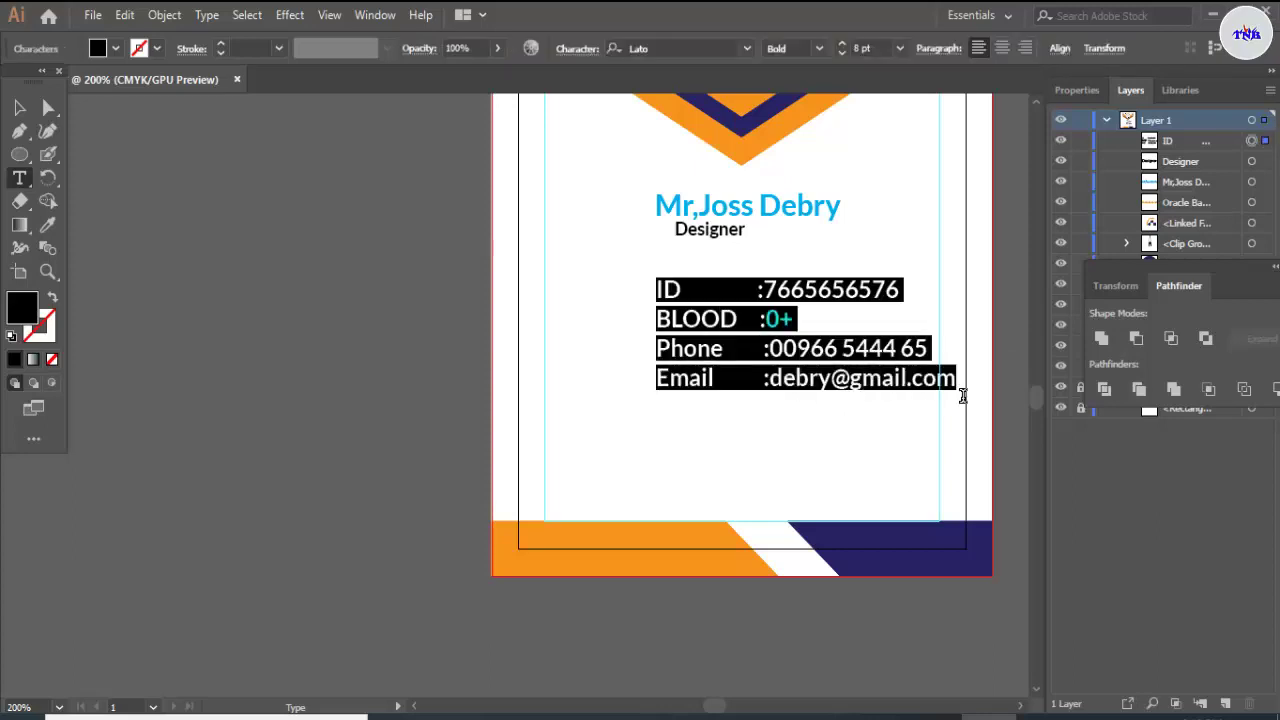
left_click(900, 48)
left_click(920, 117)
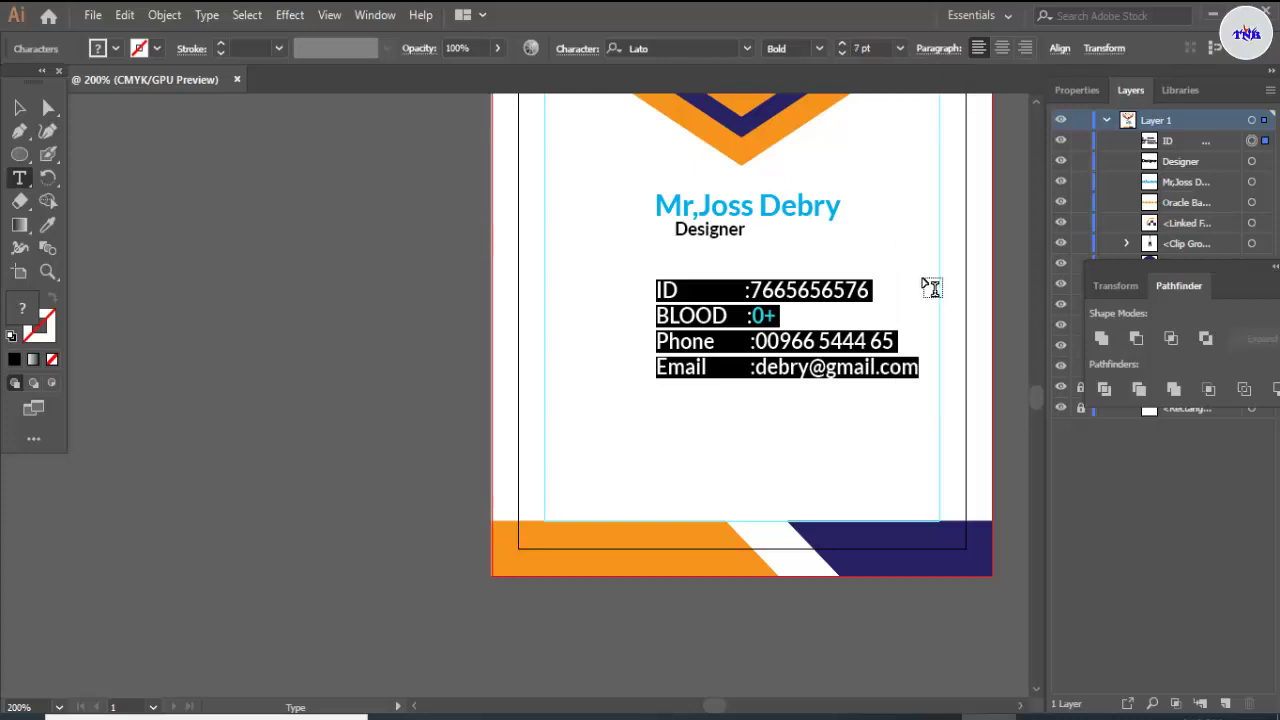
left_click(19, 107)
left_click(931, 354)
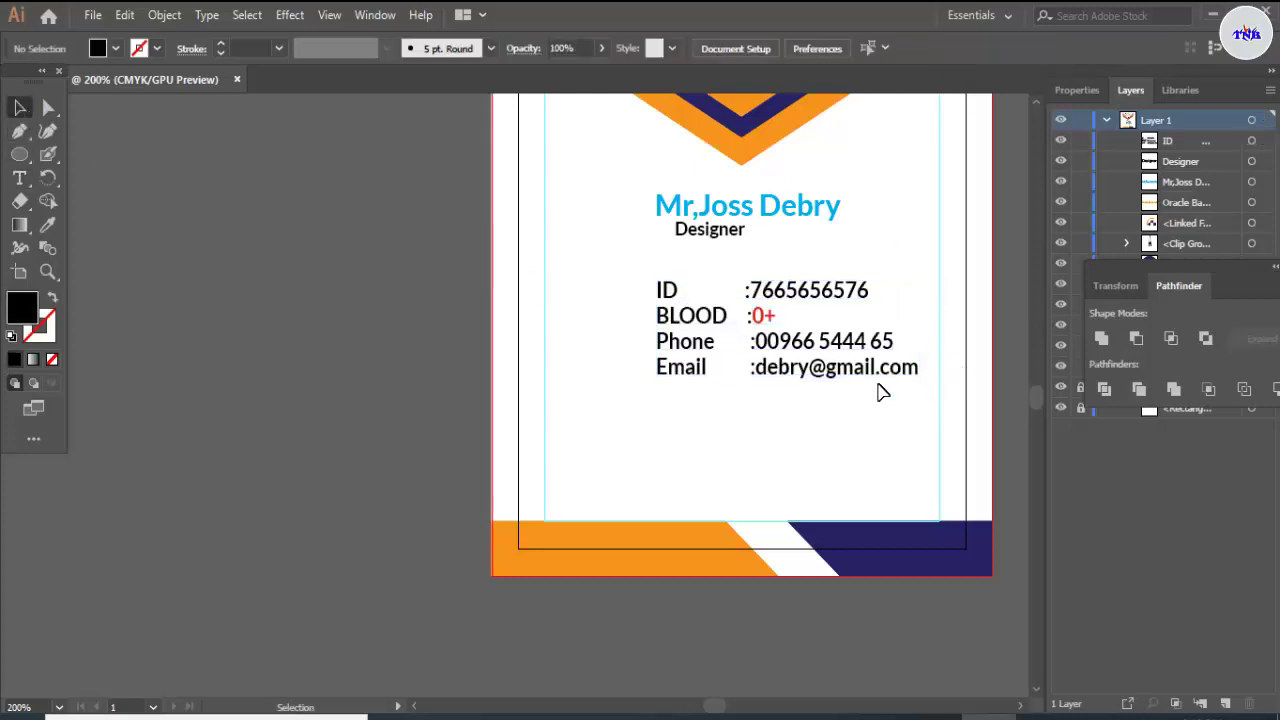
Type the Join 22.04.2020 and Expire 22.06.2025 lines near the card bottom
key("t")
left_click(633, 494)
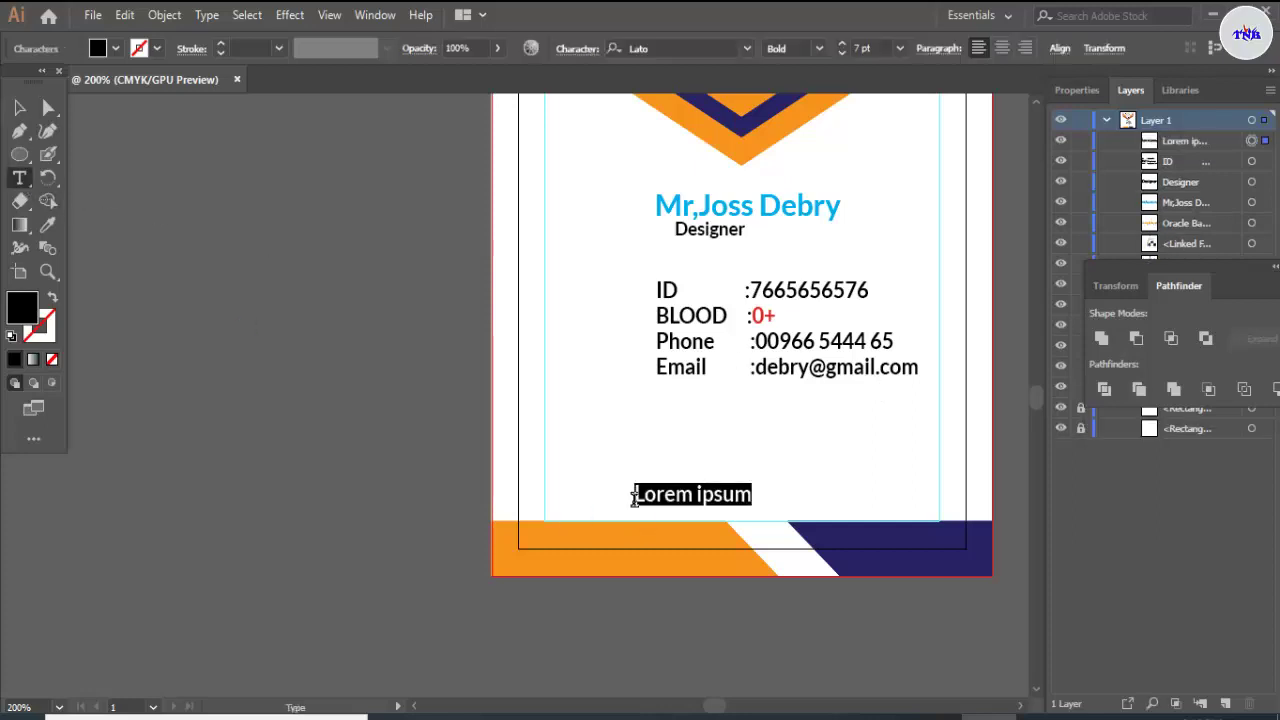
key("BackSpace")
type("1")
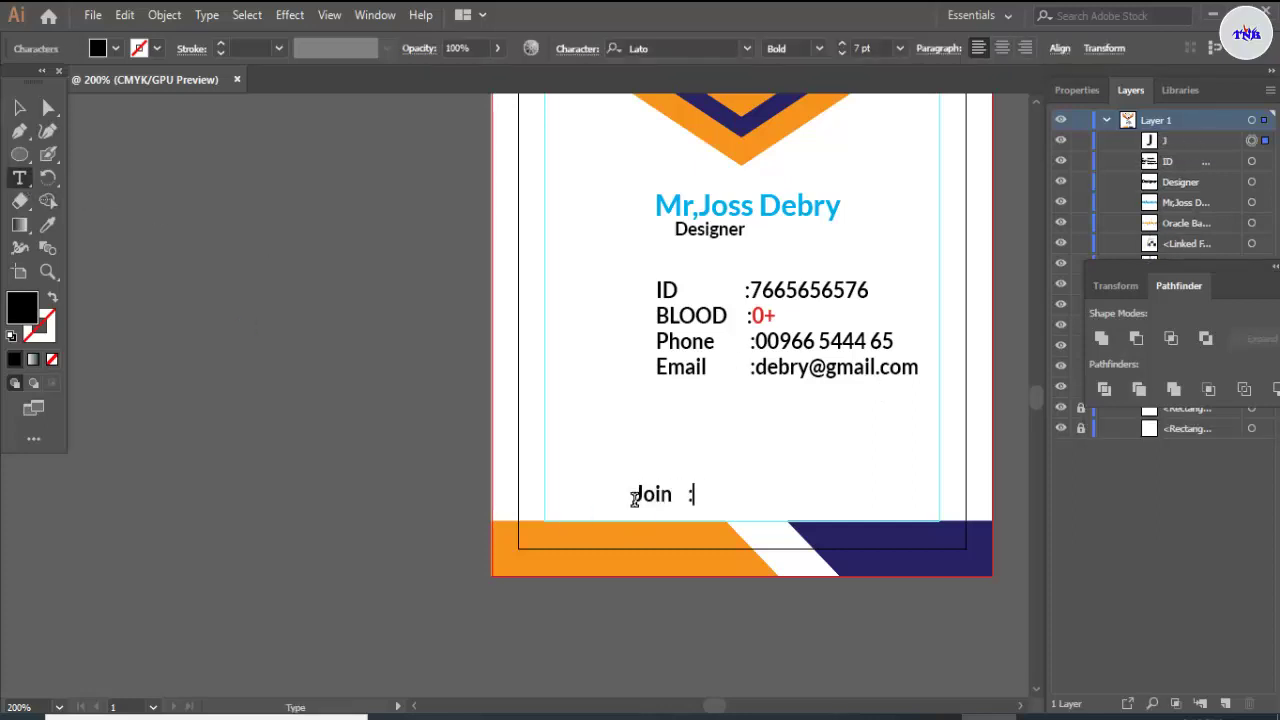
type("22.04.2020")
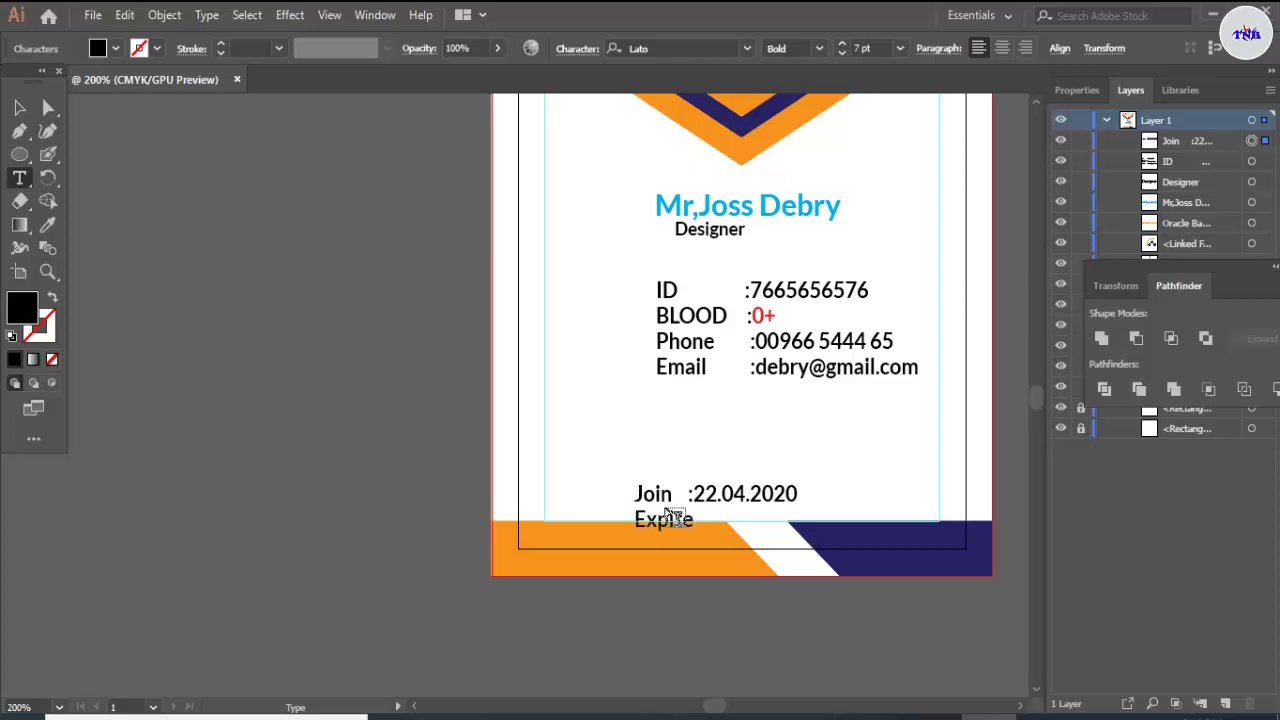
left_click(680, 494)
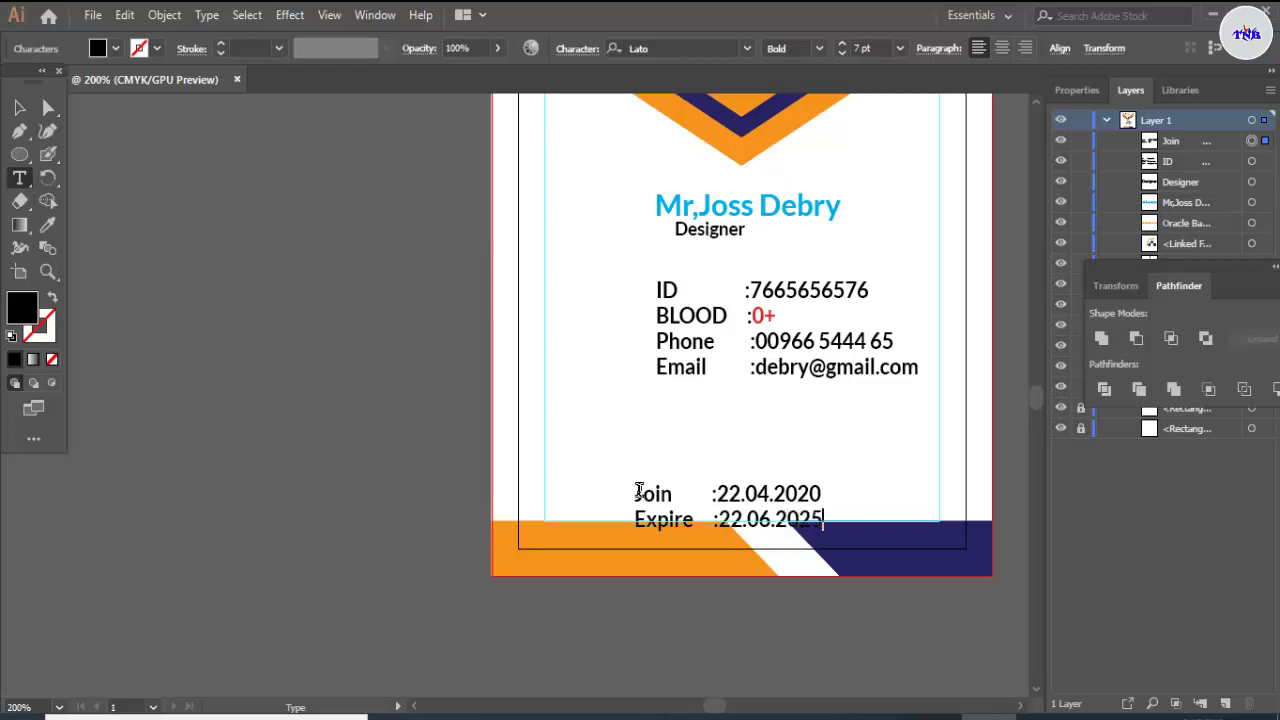
Set the Join and Expire lines to 6 pt
left_click_drag(636, 490, 857, 543)
left_click(902, 48)
left_click(920, 72)
key("Escape")
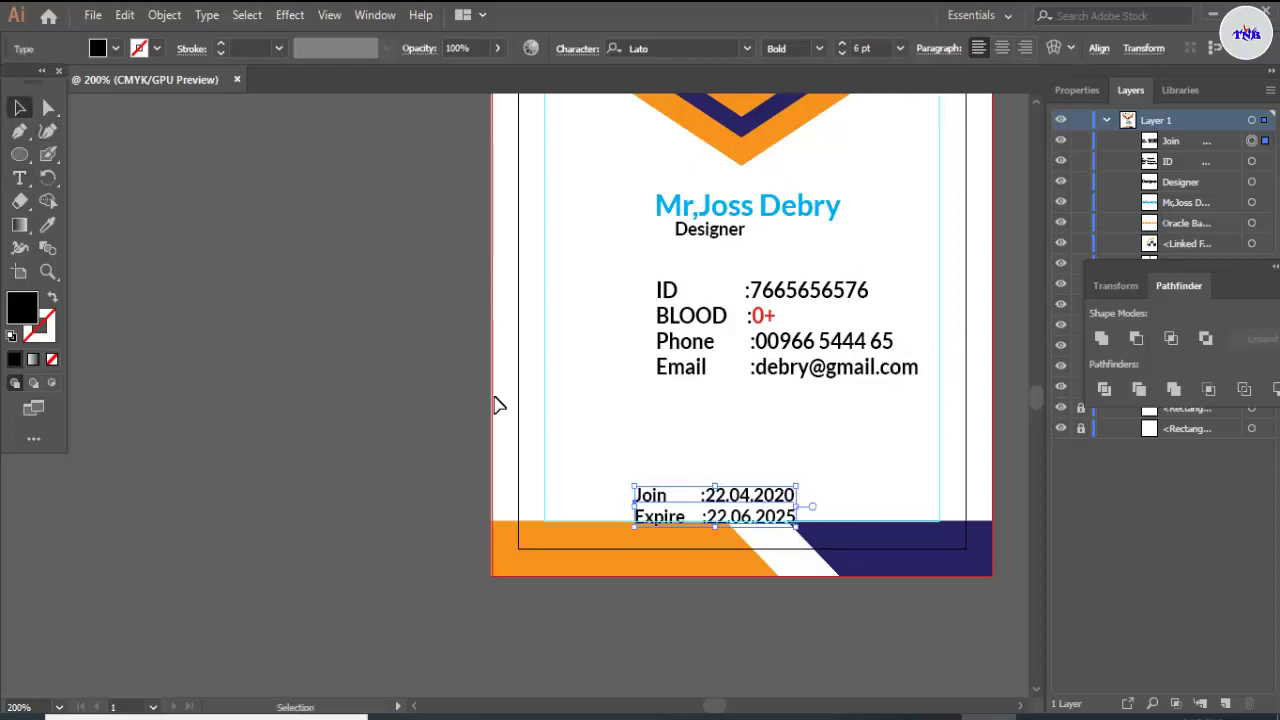
Move the date block left into the card's lower-left corner
scroll(537, 434, "up", 1)
left_click_drag(724, 540, 658, 535)
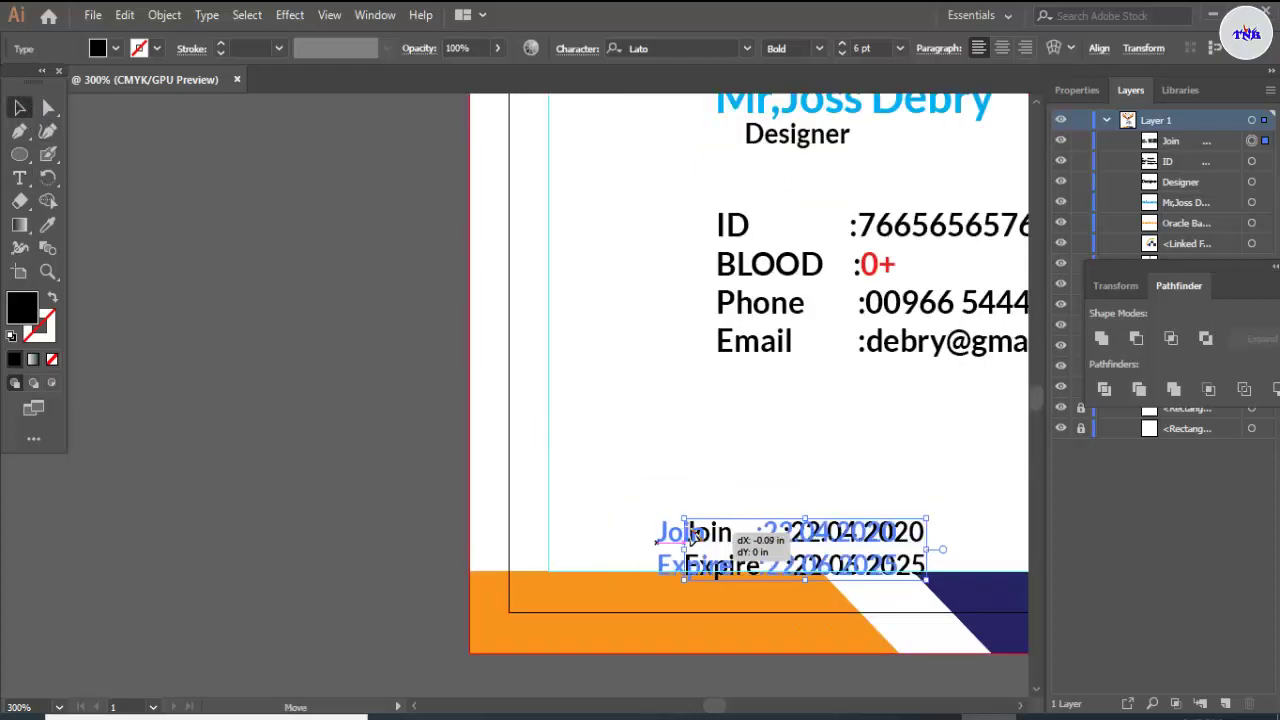
left_click(645, 420)
scroll(637, 414, "down", 2)
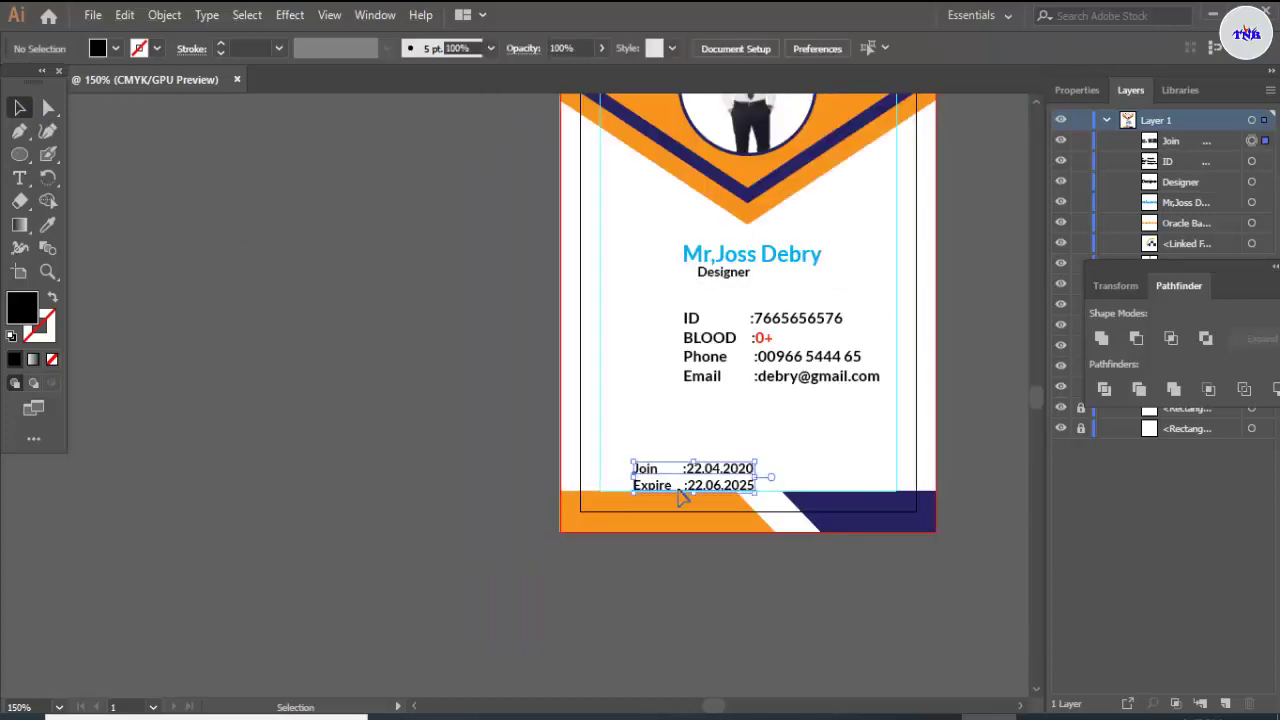
left_click_drag(640, 480, 606, 480)
left_click(752, 490)
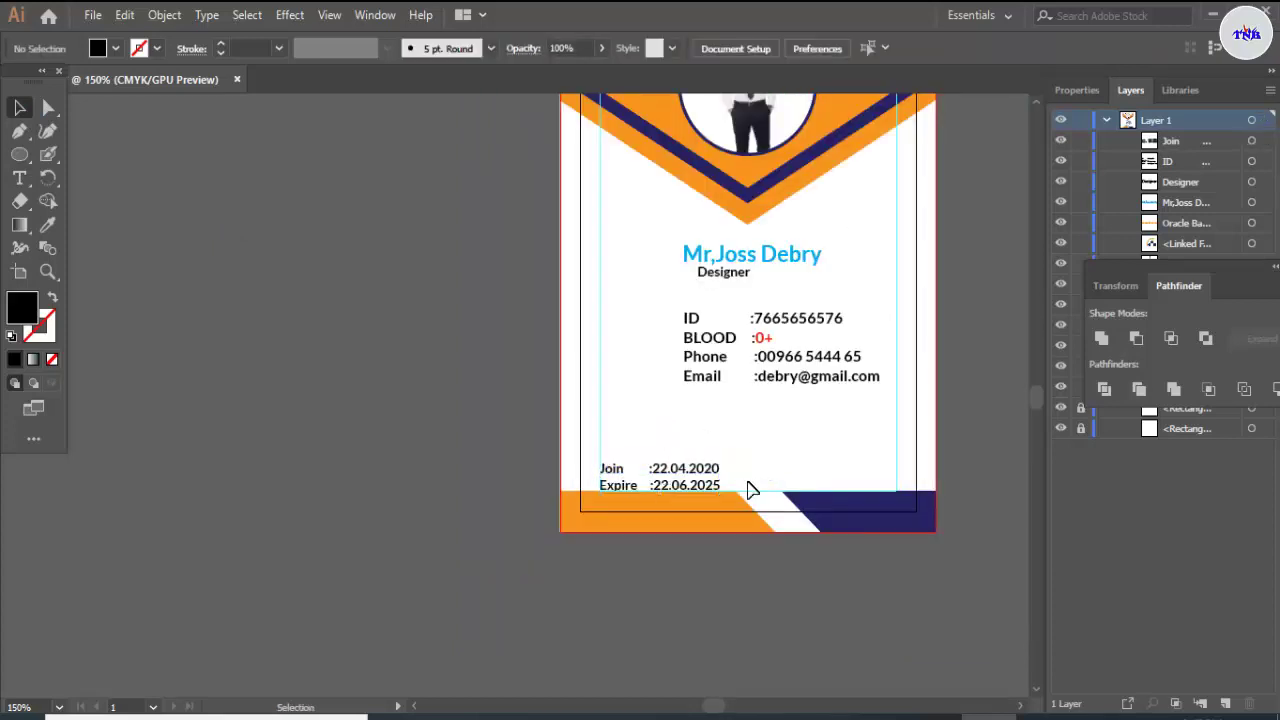
Drag the code.jpg barcode from Downloads onto the ID card
left_click(656, 716)
left_click(77, 481)
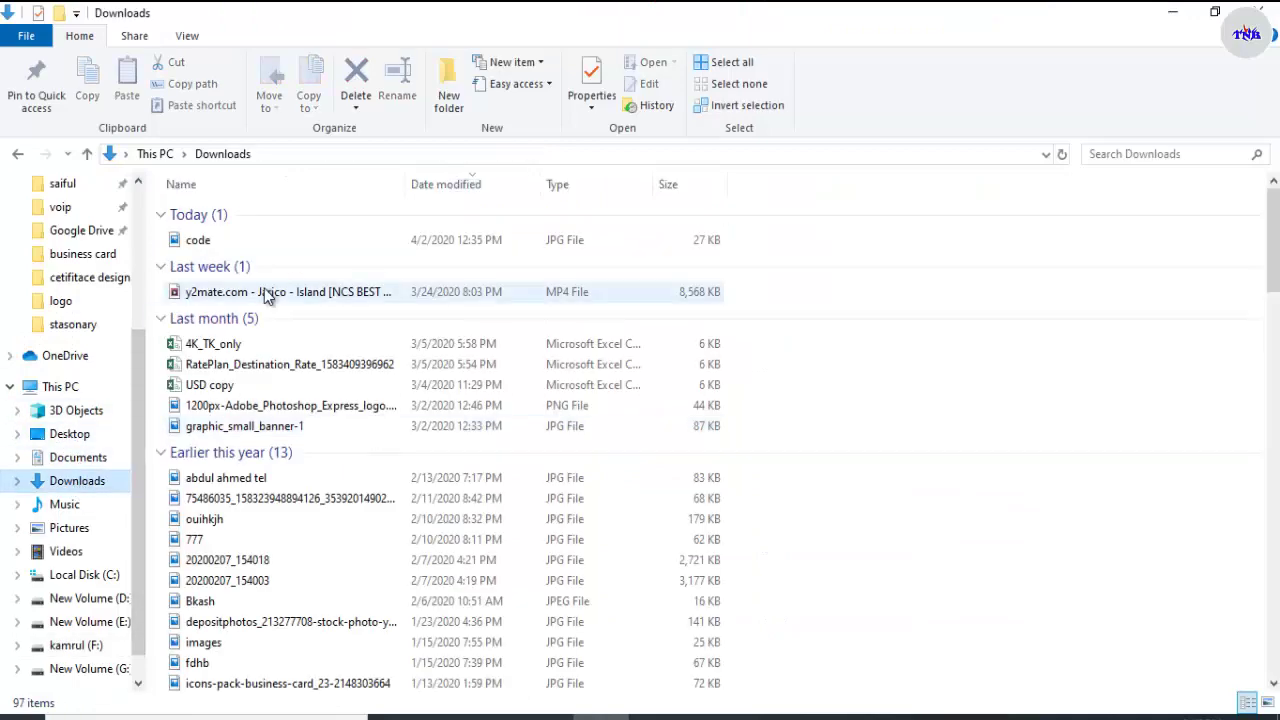
left_click_drag(251, 242, 521, 297)
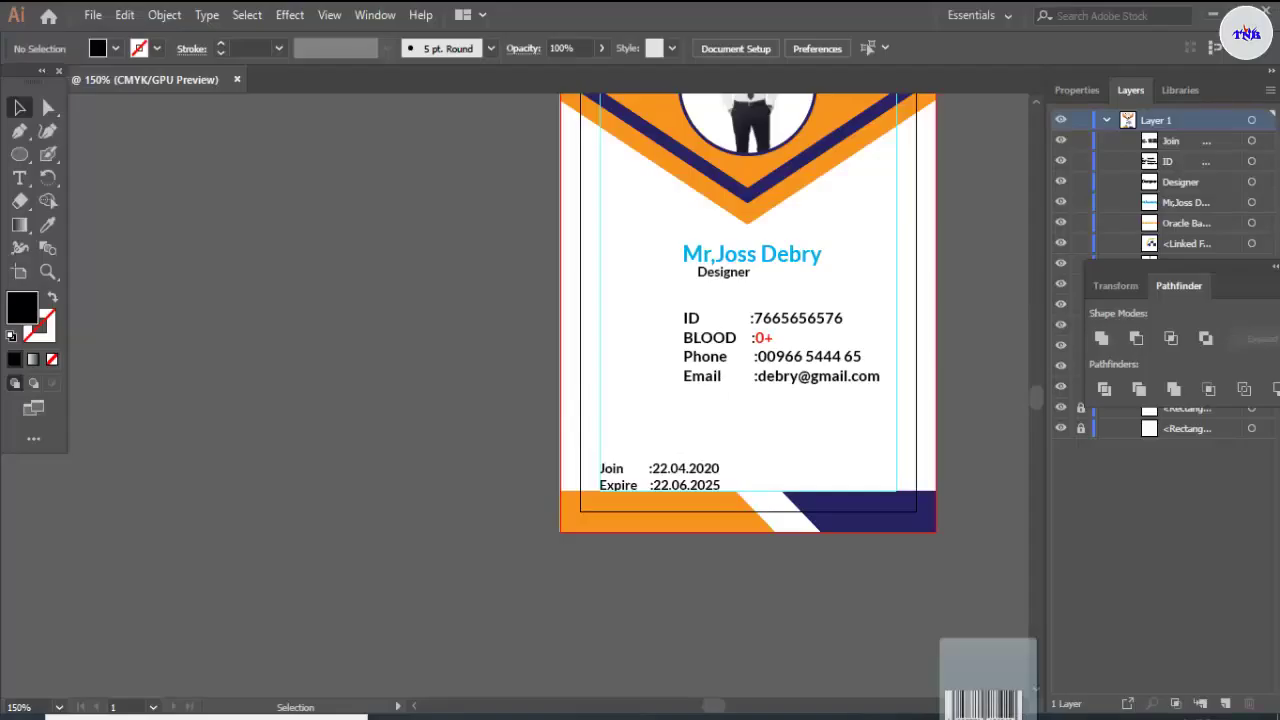
left_click_drag(975, 643, 842, 485)
Shrink the barcode into the card's lower-right corner beside the dates
mouse_move(658, 395)
left_mouse_down()
mouse_move(768, 443)
mouse_move(820, 447)
left_mouse_up()
left_click(950, 410)
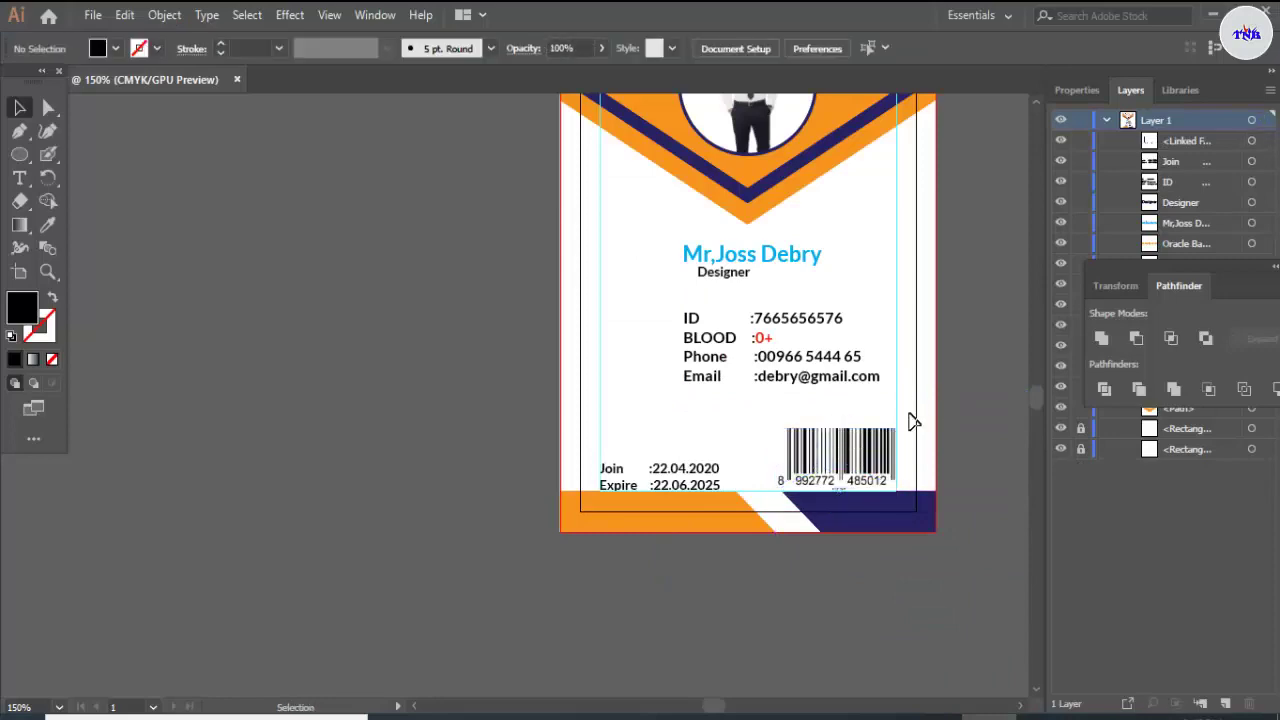
scroll(851, 420, "up", 2)
scroll(851, 423, "up", 3)
key("ctrl+minus")
key("ctrl+minus")
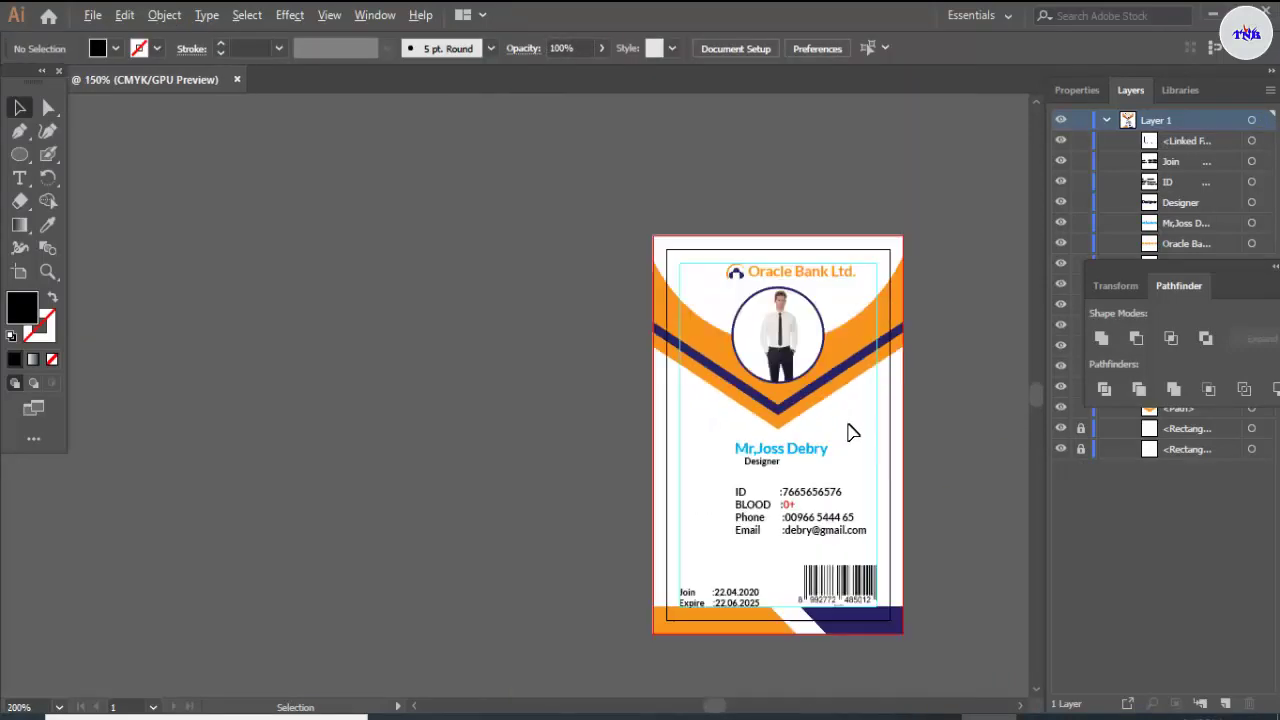
key("ctrl+minus")
key("ctrl+minus")
key("ctrl+plus")
key("ctrl+plus")
key("ctrl+plus")
key("ctrl+minus")
key("ctrl+plus")
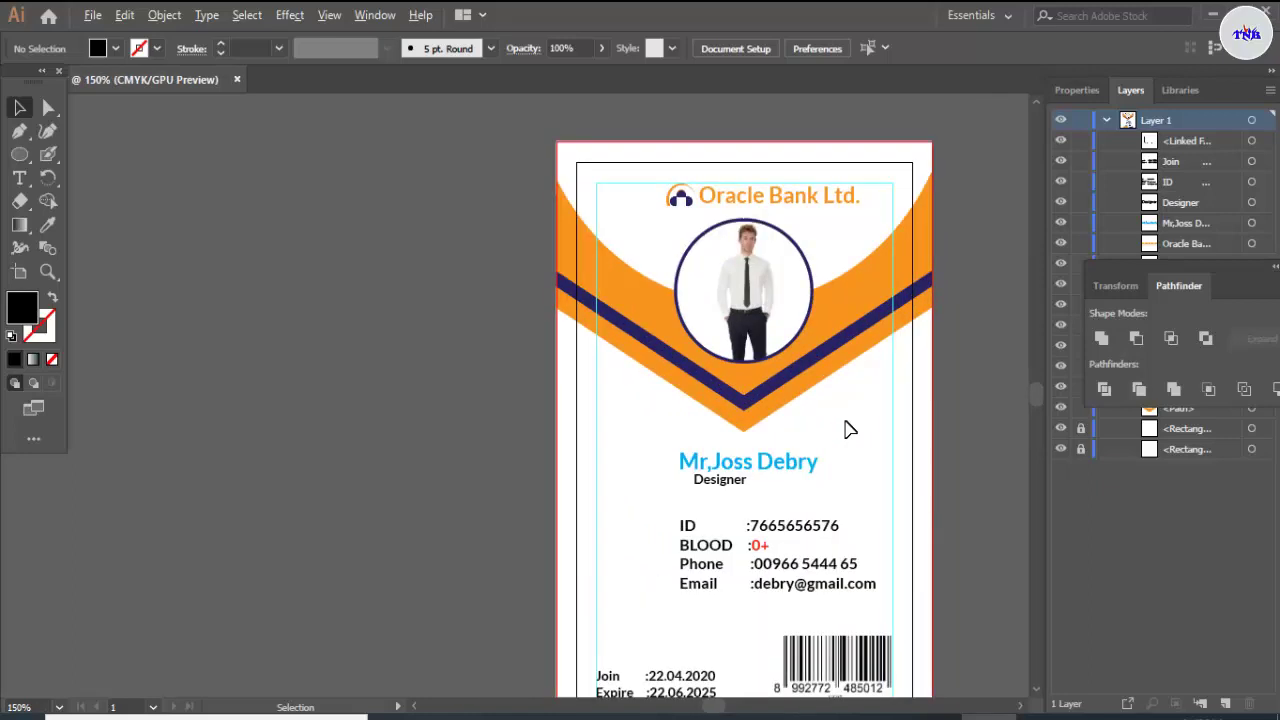
scroll(845, 430, "down", 1)
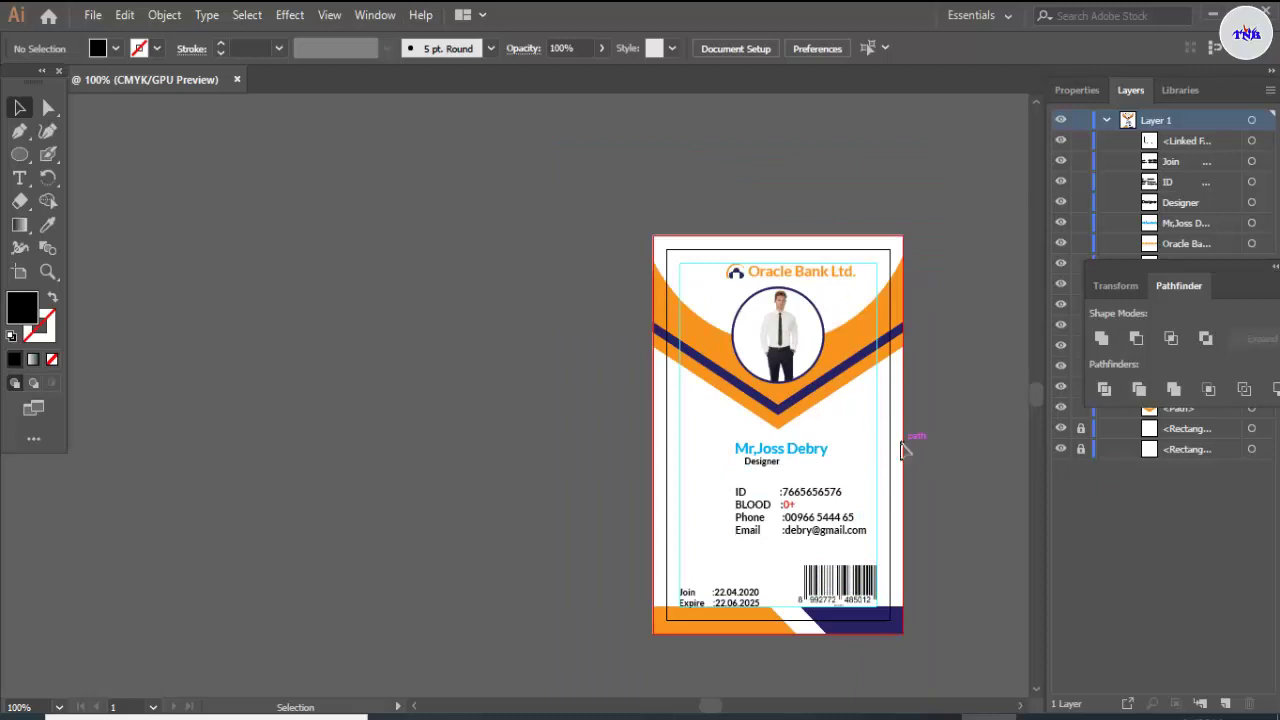
scroll(903, 450, "up", 1)
scroll(906, 436, "down", 1)
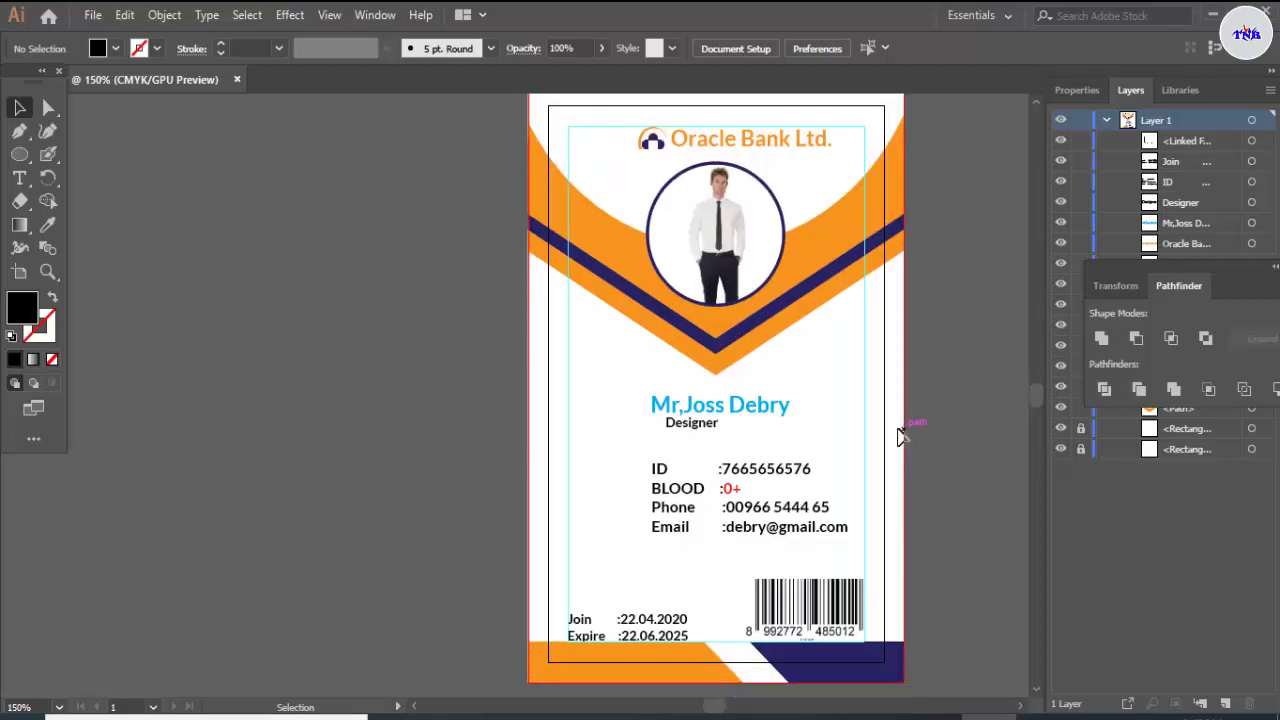
scroll(898, 437, "up", 1)
scroll(896, 440, "down", 1)
scroll(896, 437, "down", 1)
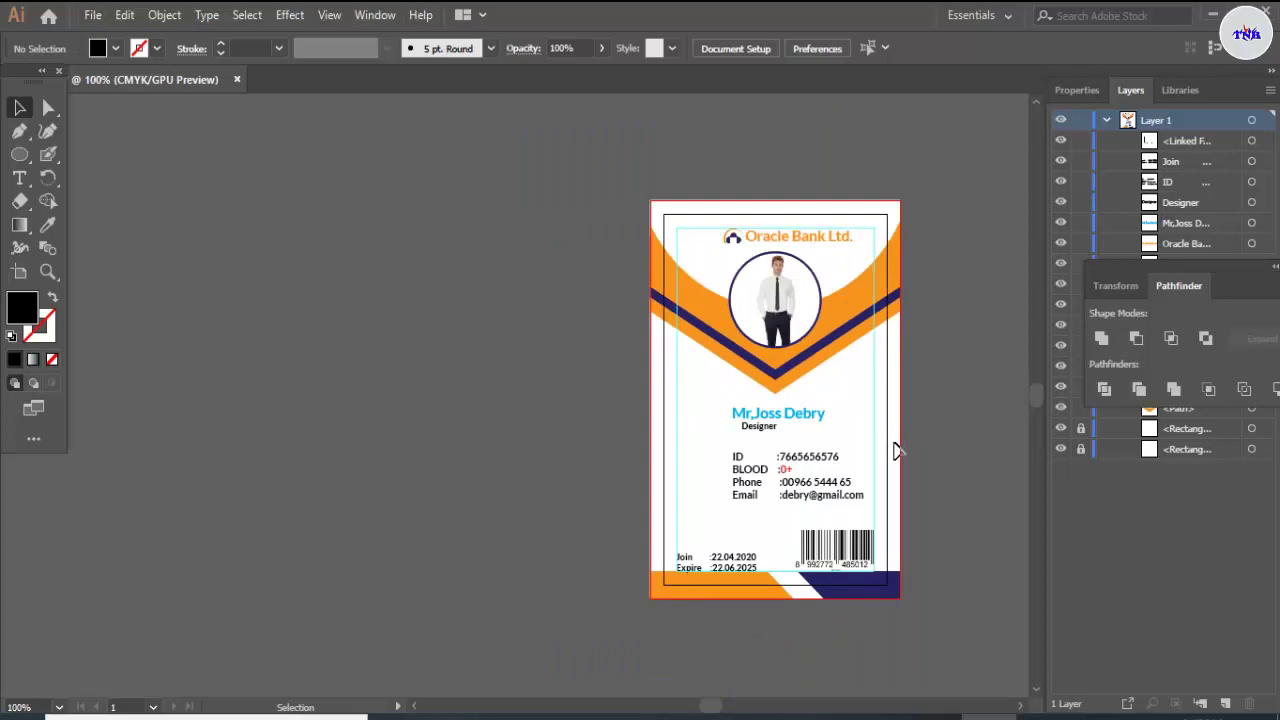